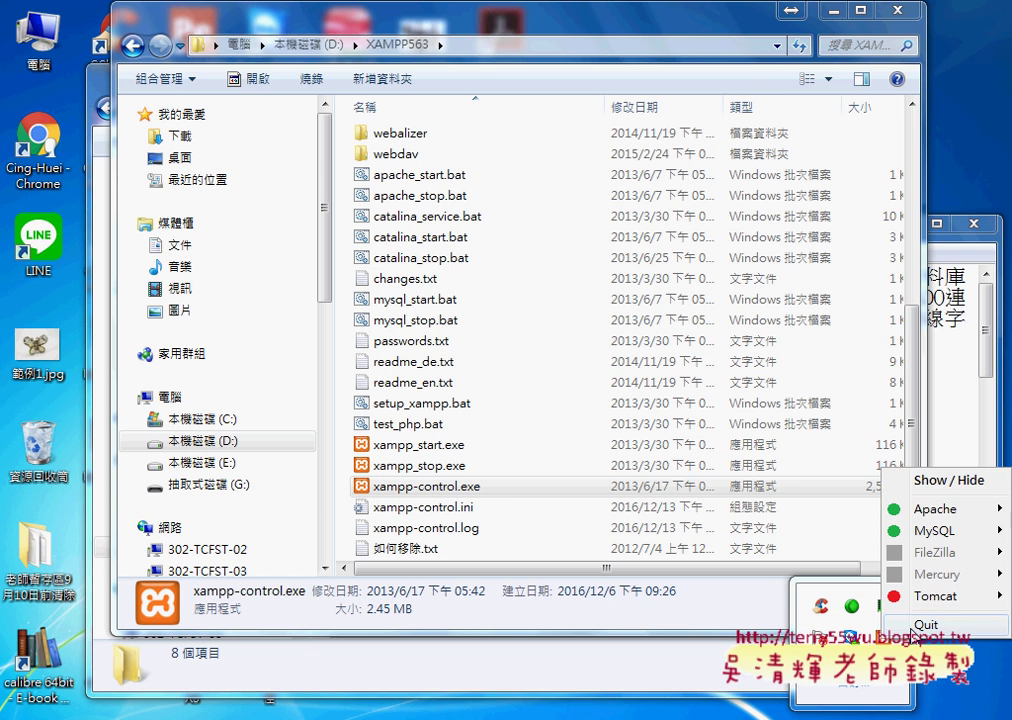
- Quit XAMPP and try deleting the XAMPP563 folder on D:, which fails as in use
left_click(911, 627)
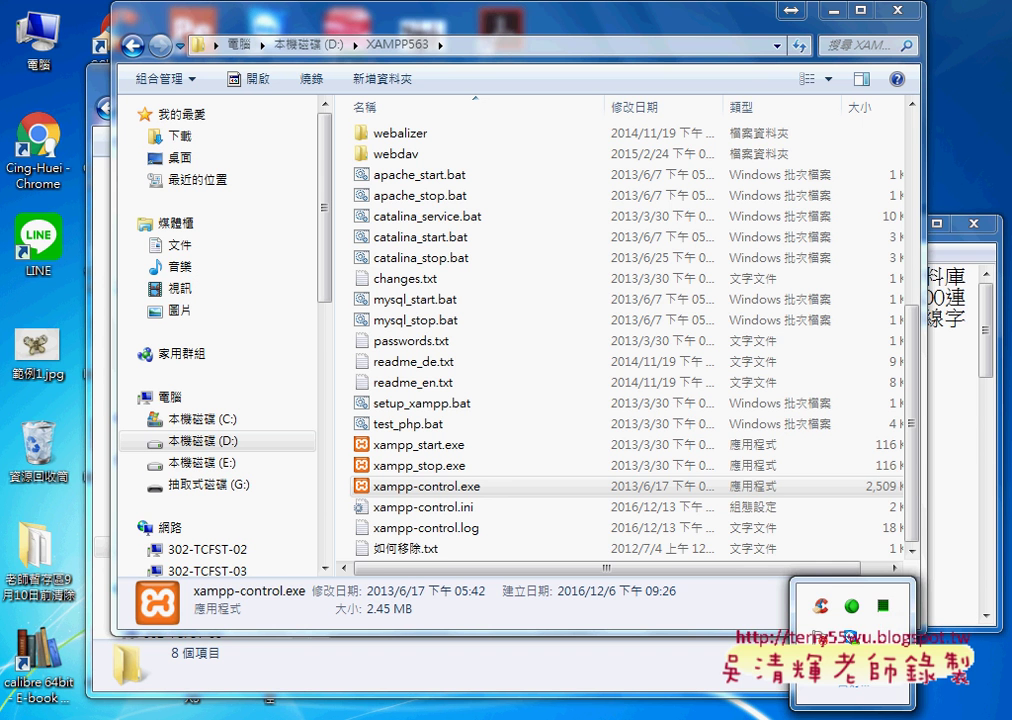
left_click(318, 45)
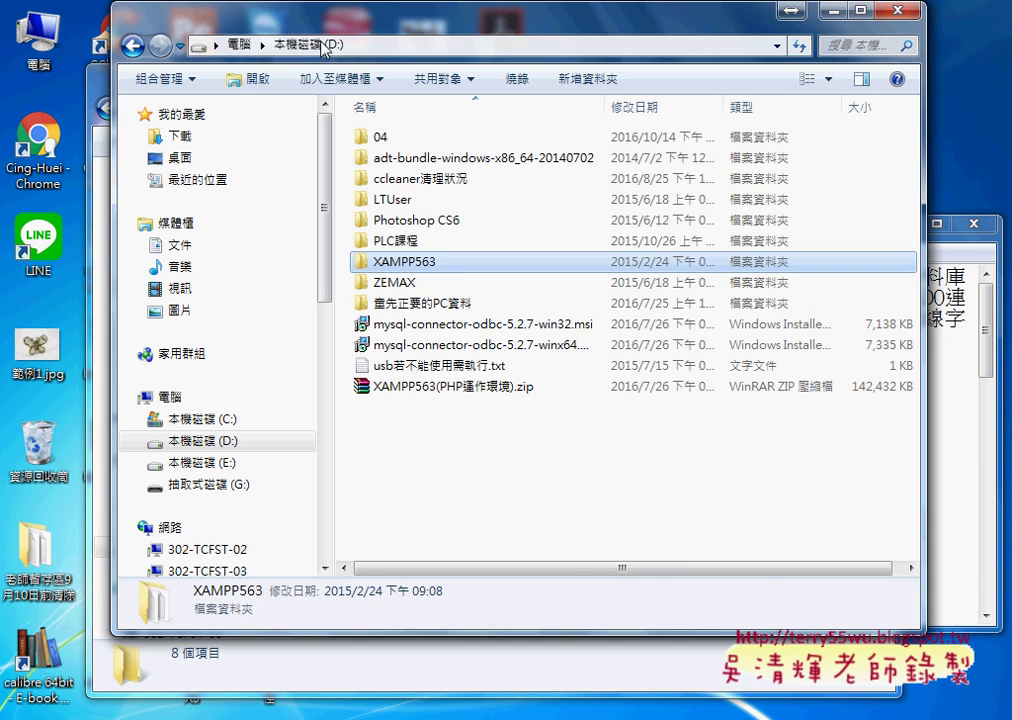
right_click(428, 270)
left_click(452, 634)
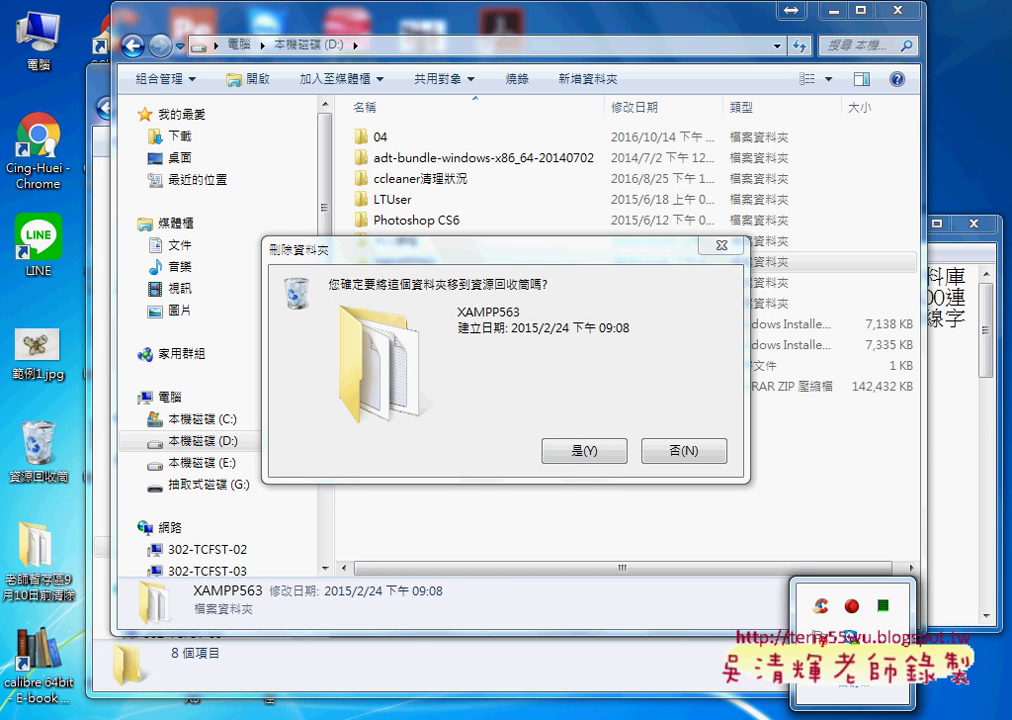
left_click(583, 455)
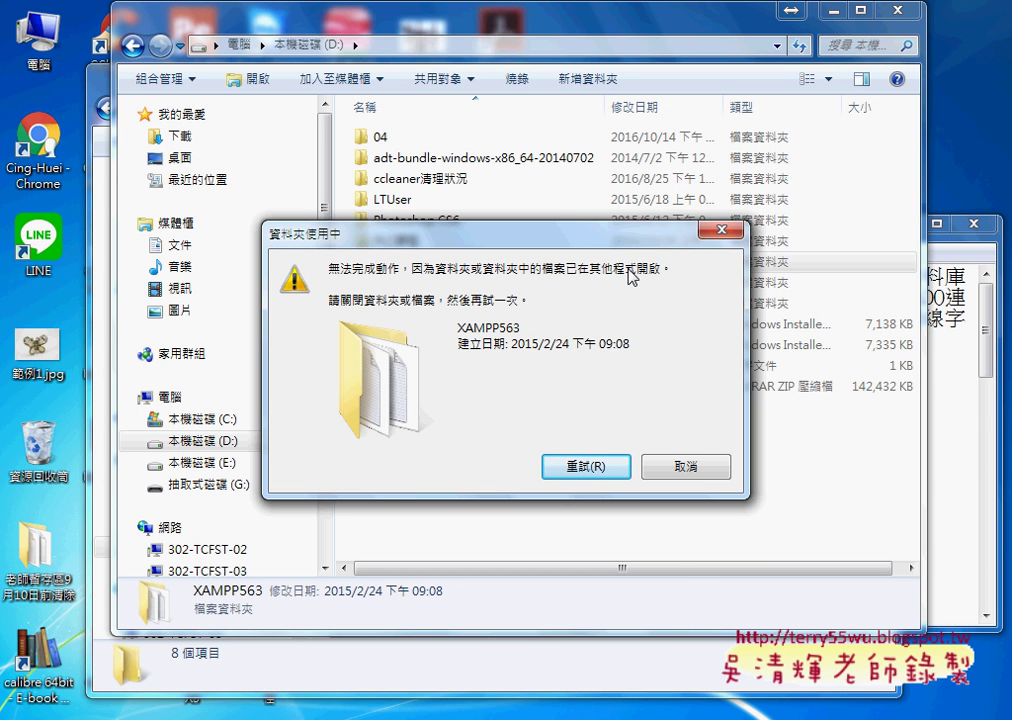
- Open Task Manager, sort processes by image name and find both httpd.exe entries and mysqld.exe
key("ctrl+shift+Escape")
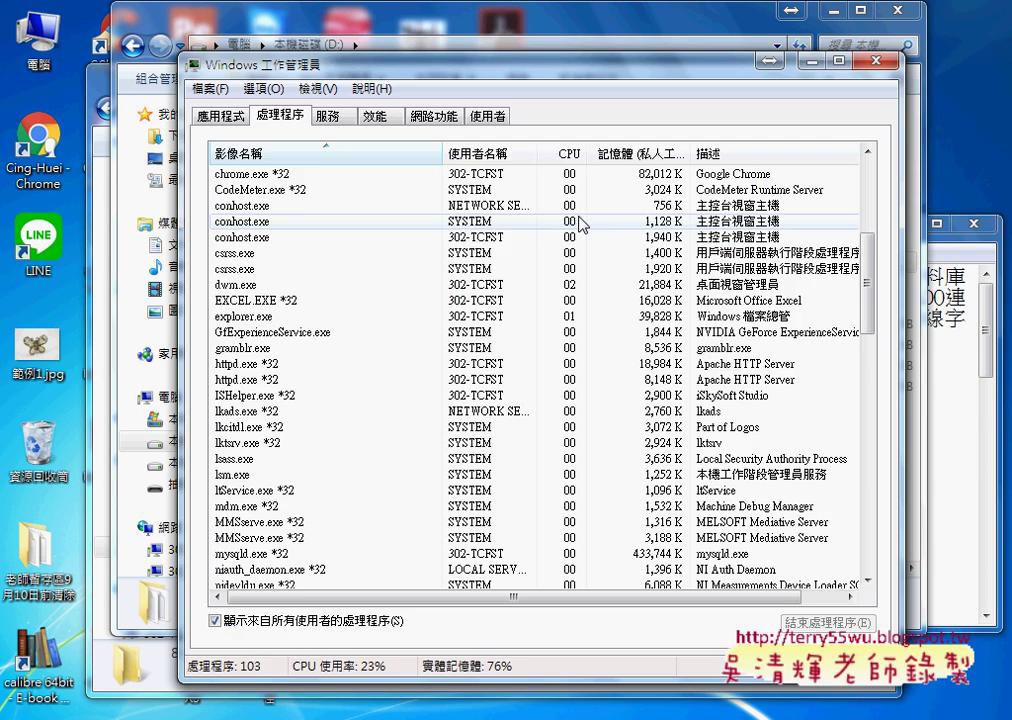
left_click_drag(326, 73, 651, 75)
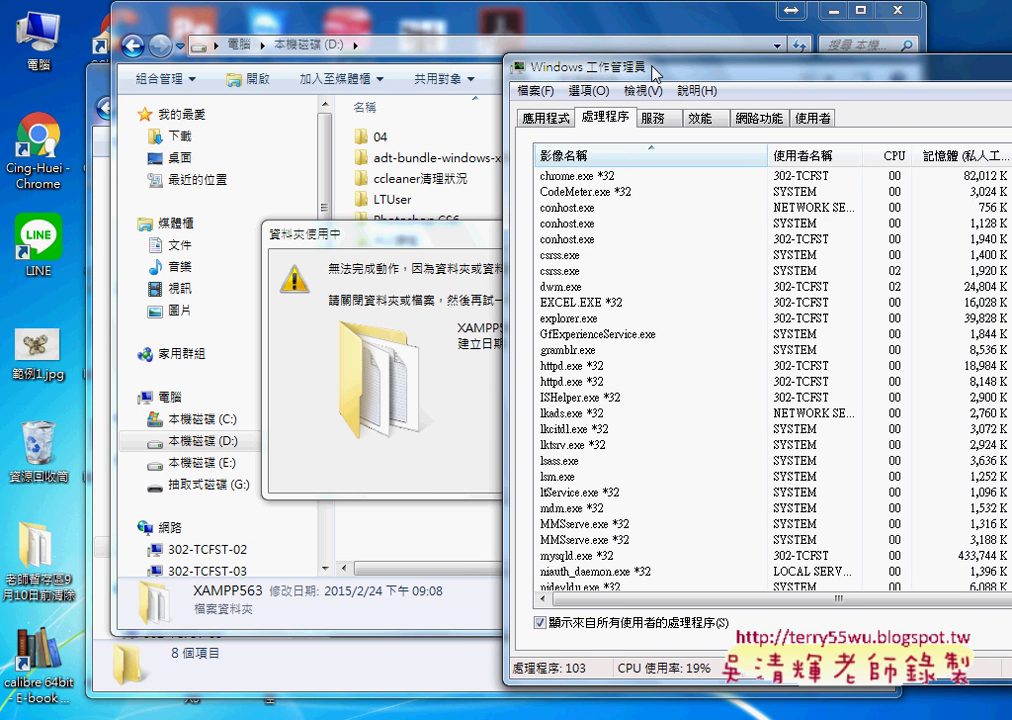
left_click(613, 162)
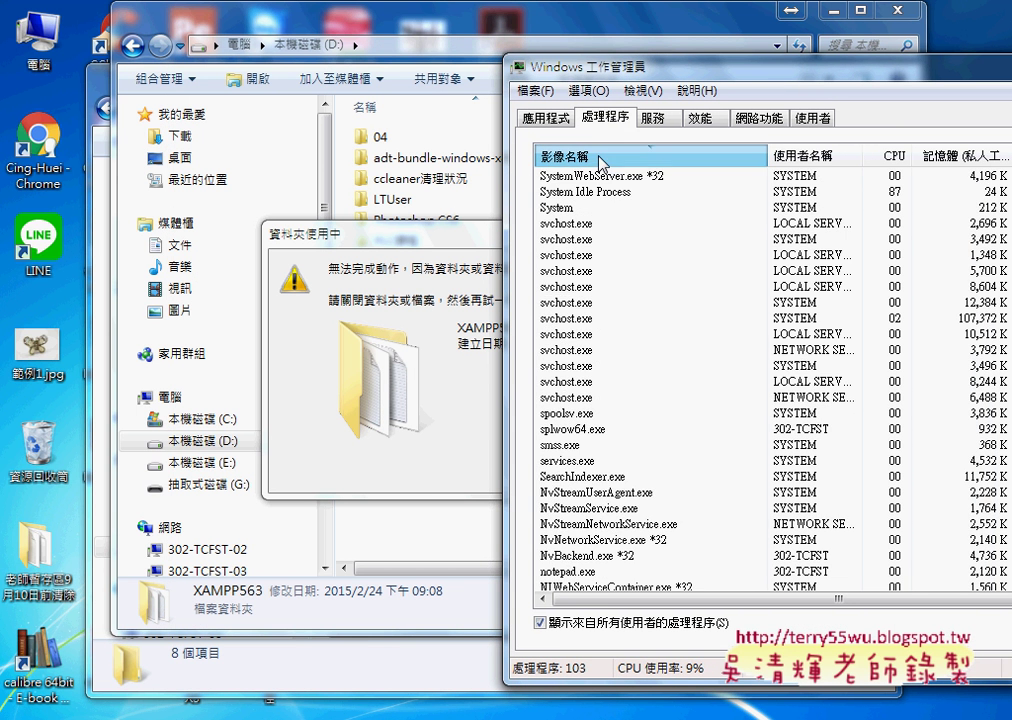
left_click(612, 162)
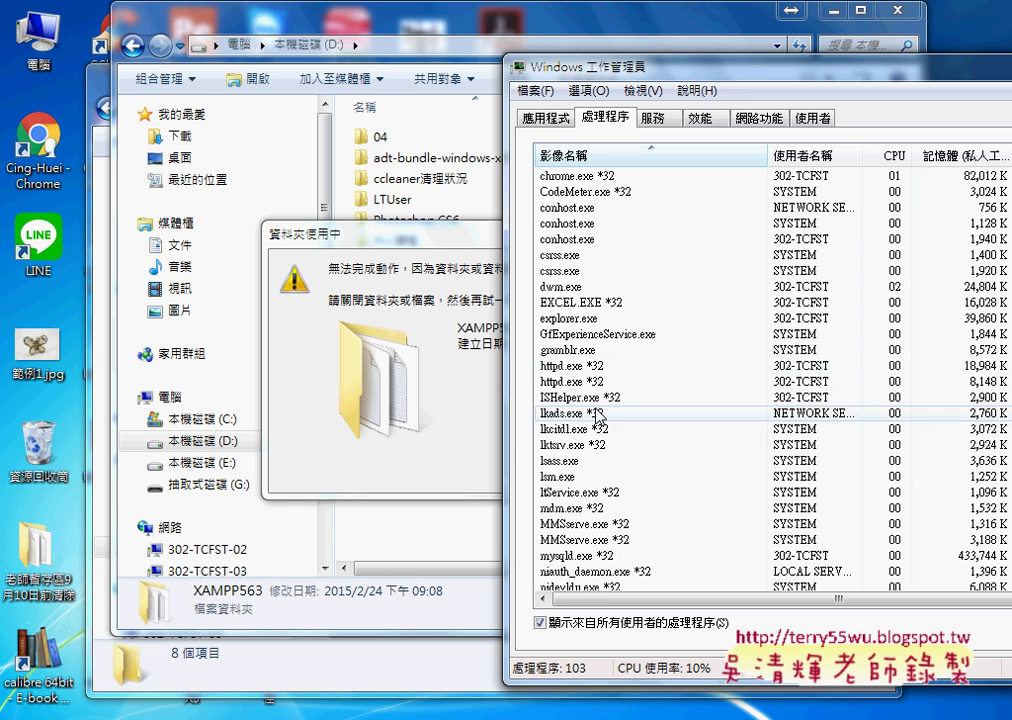
left_click(606, 367)
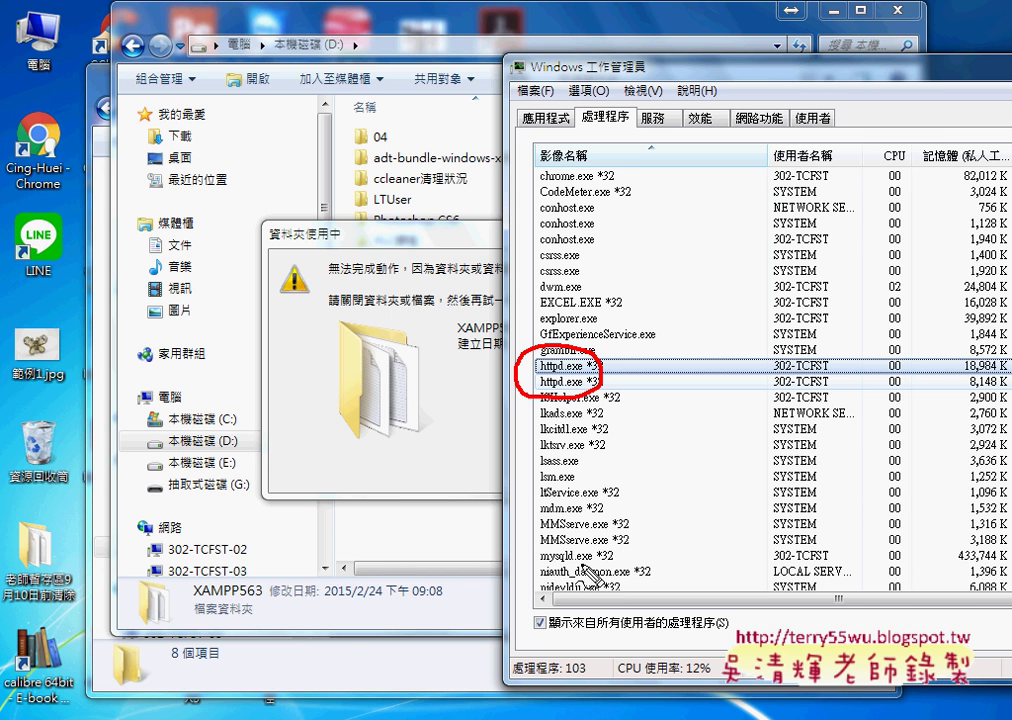
mouse_move(553, 73)
left_mouse_down()
mouse_move(403, 40)
mouse_move(146, 26)
left_mouse_up()
left_click(738, 341)
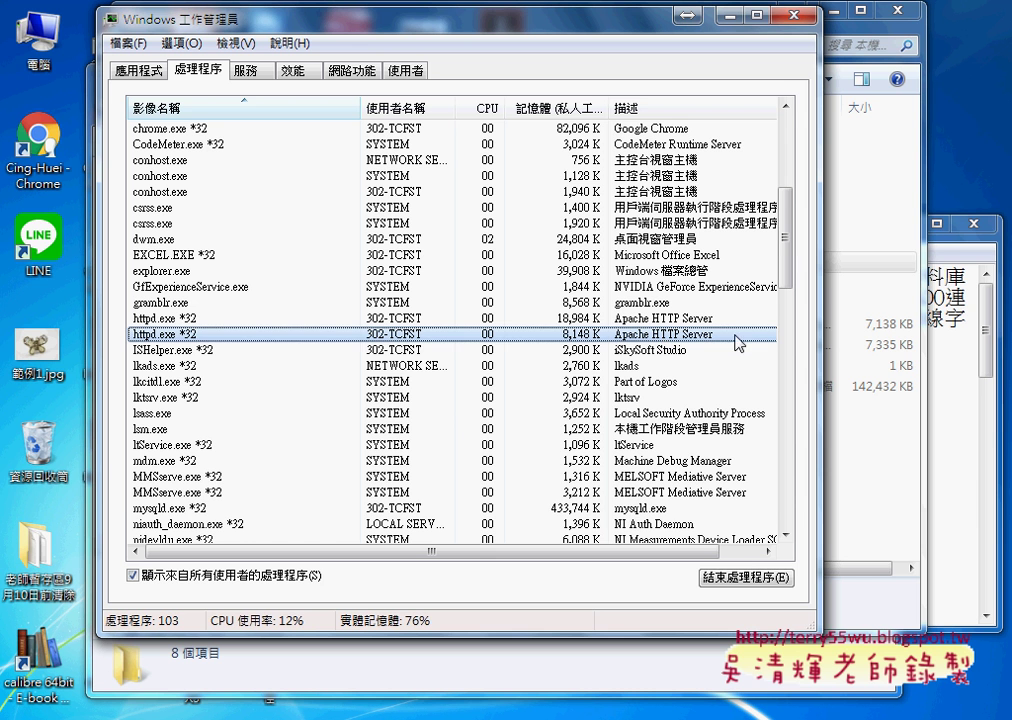
left_click(625, 510)
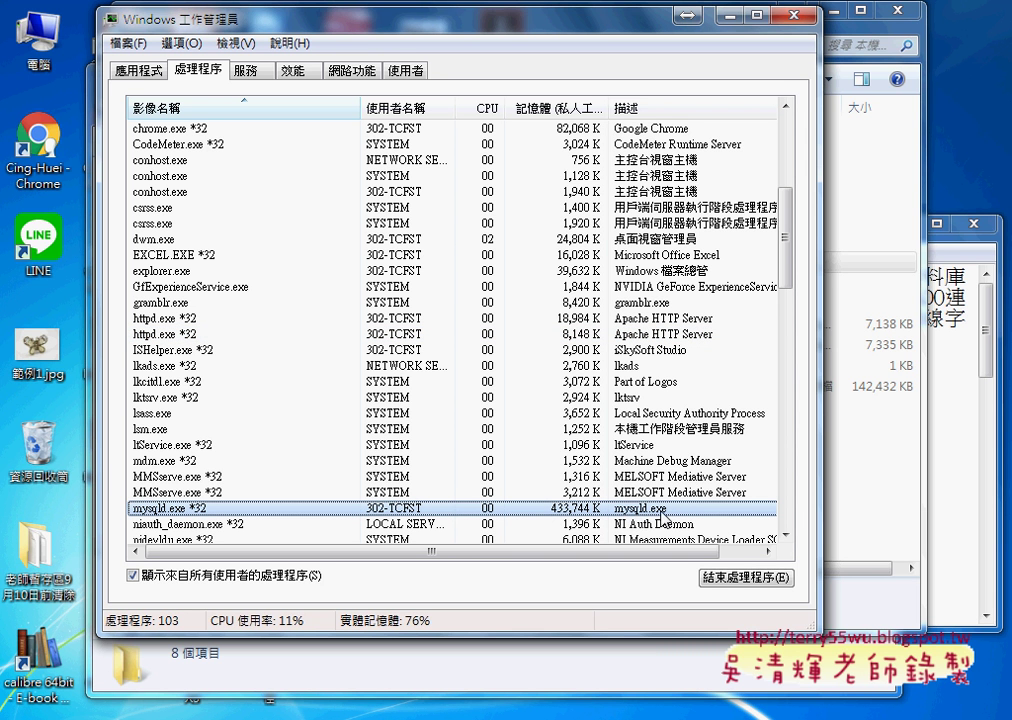
left_click(613, 320)
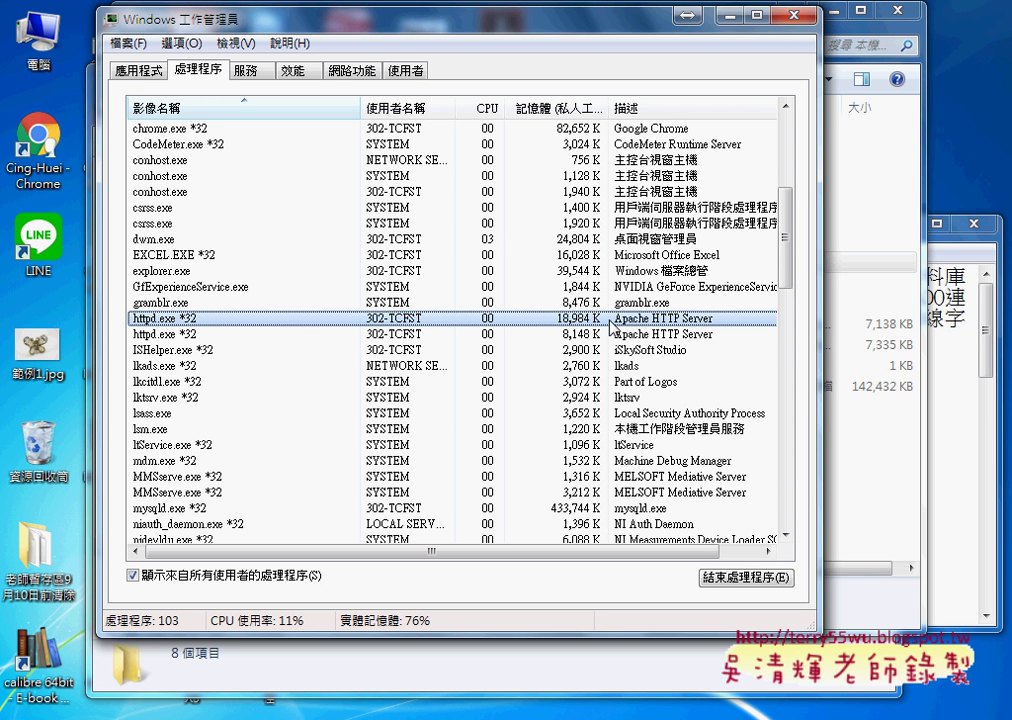
- End the first httpd.exe process tree, after one cancelled attempt
right_click(555, 320)
left_click(592, 387)
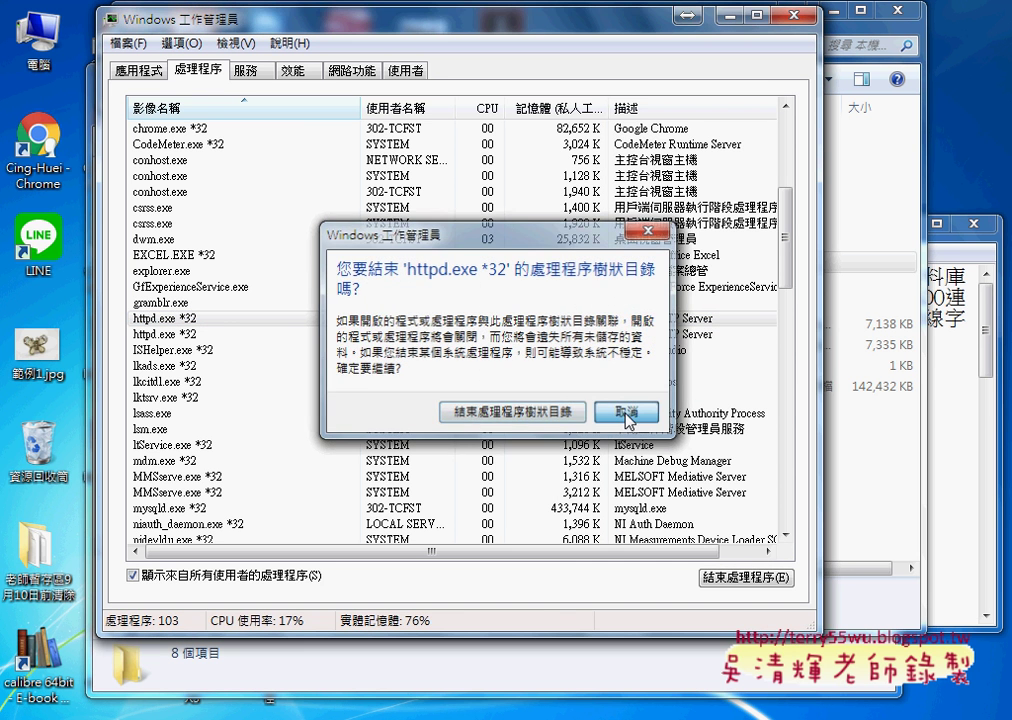
left_click(627, 411)
right_click(253, 318)
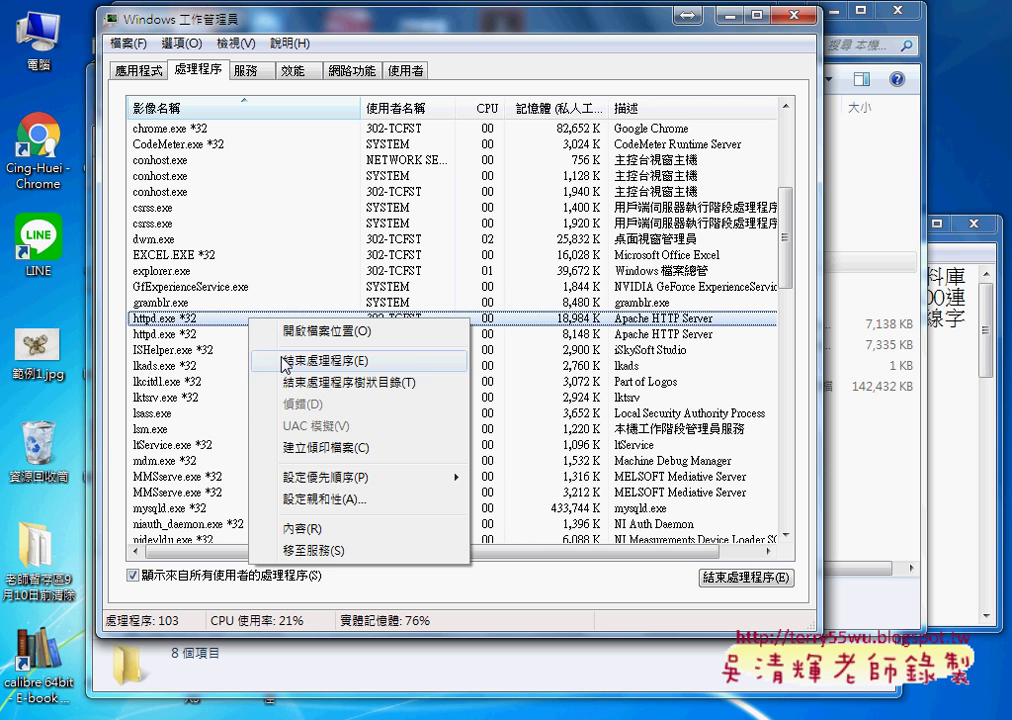
left_click(326, 393)
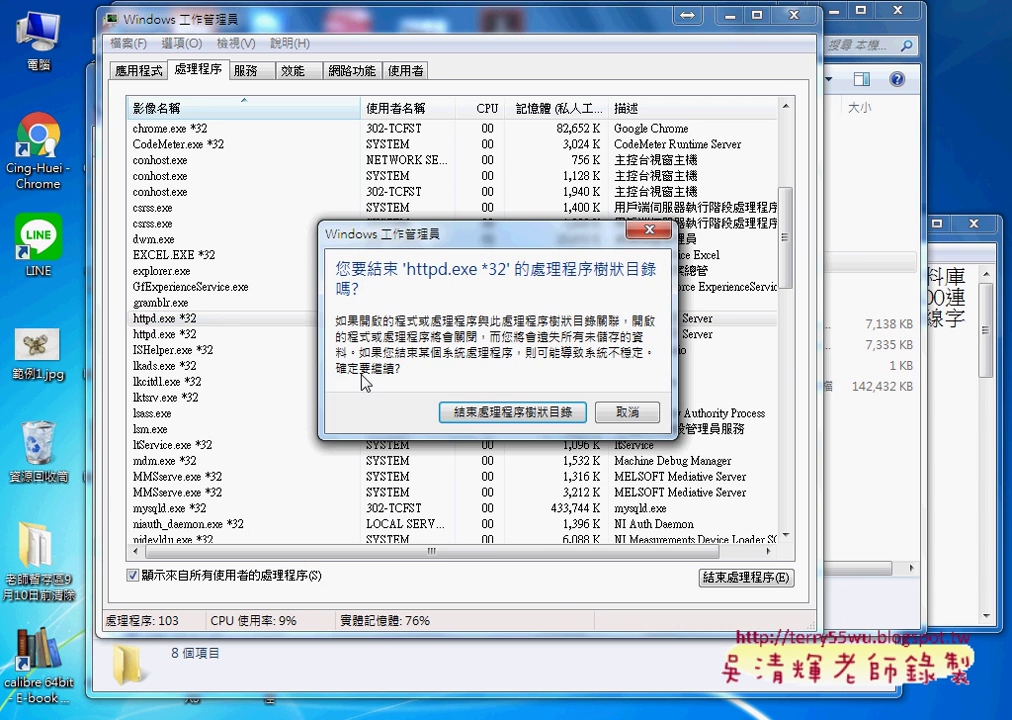
left_click(495, 412)
- End the process trees of the remaining httpd.exe processes
left_click(238, 327)
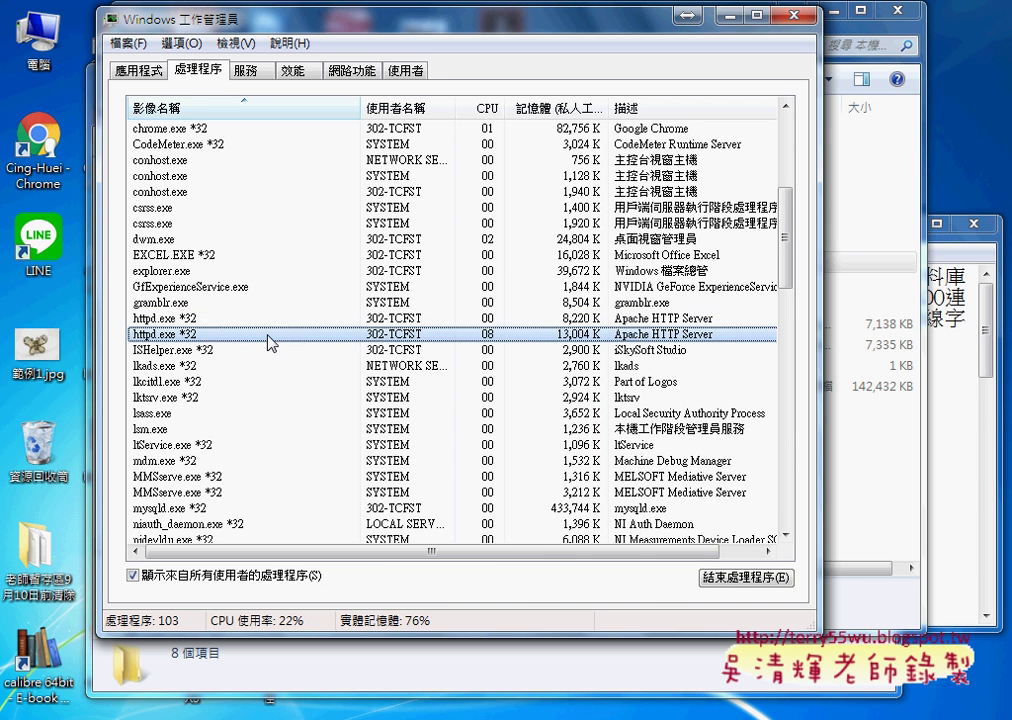
right_click(267, 337)
left_click(327, 399)
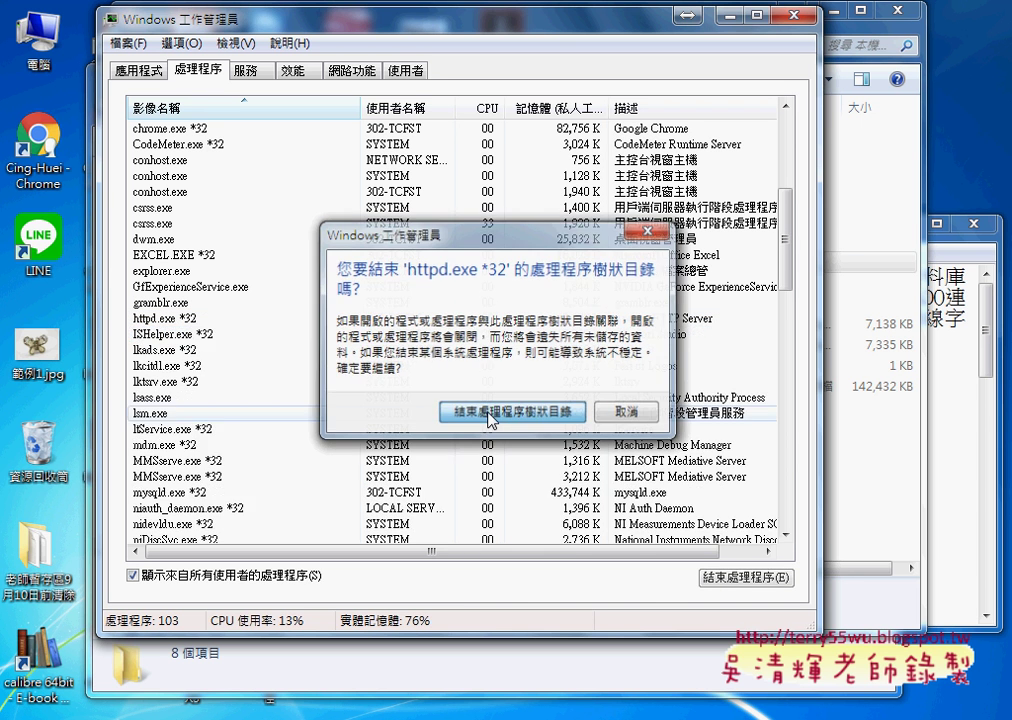
key("Return")
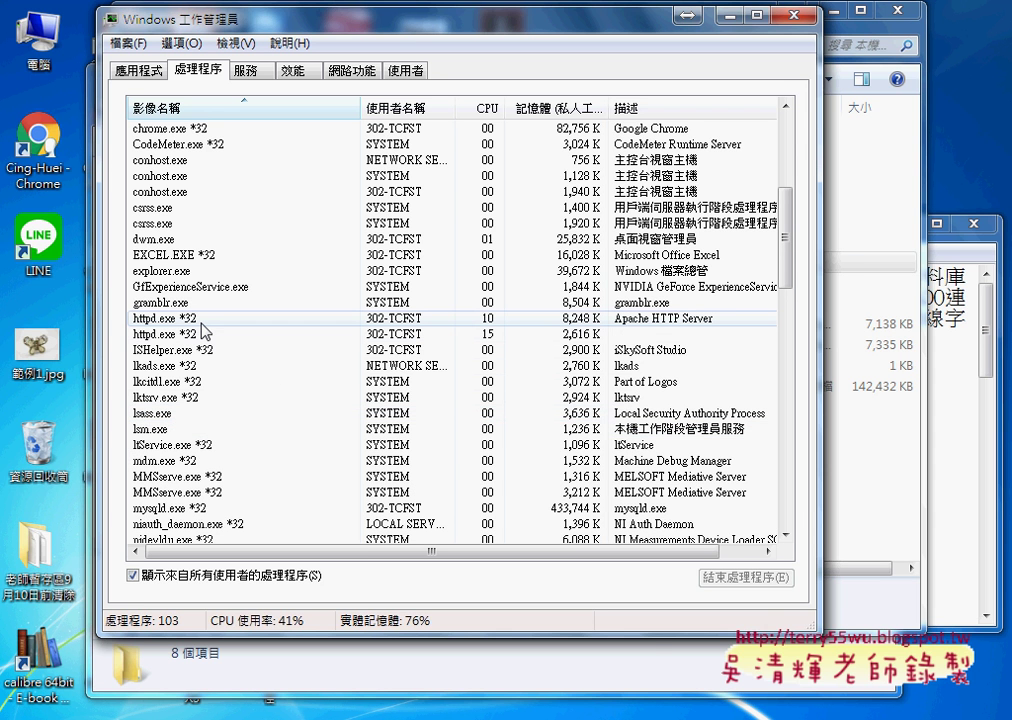
left_click(852, 714)
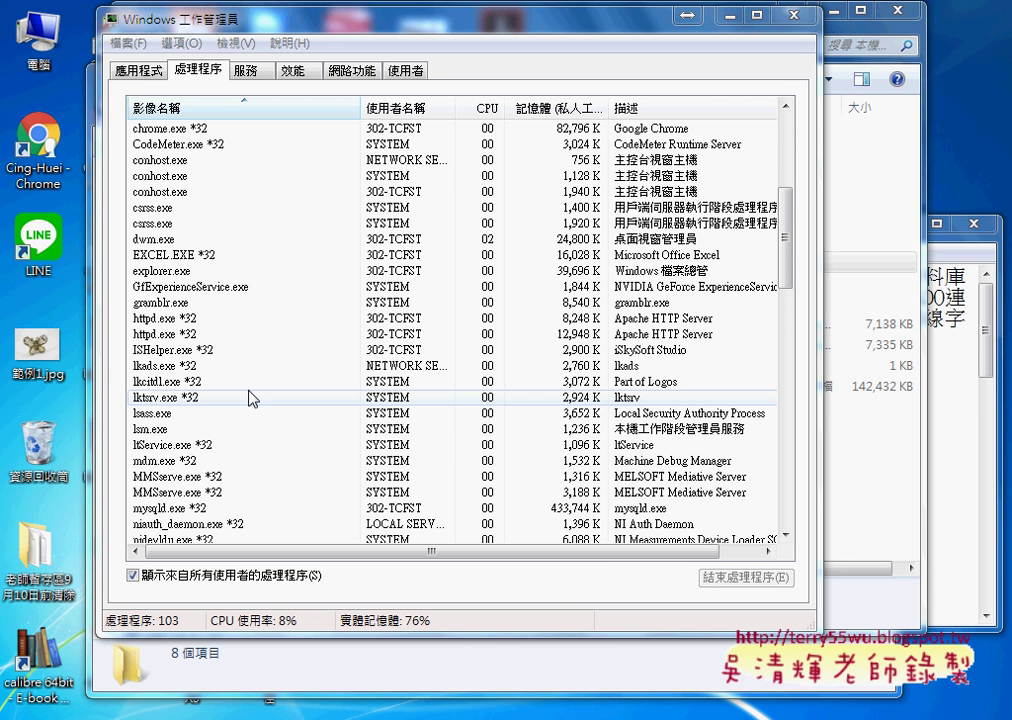
right_click(221, 319)
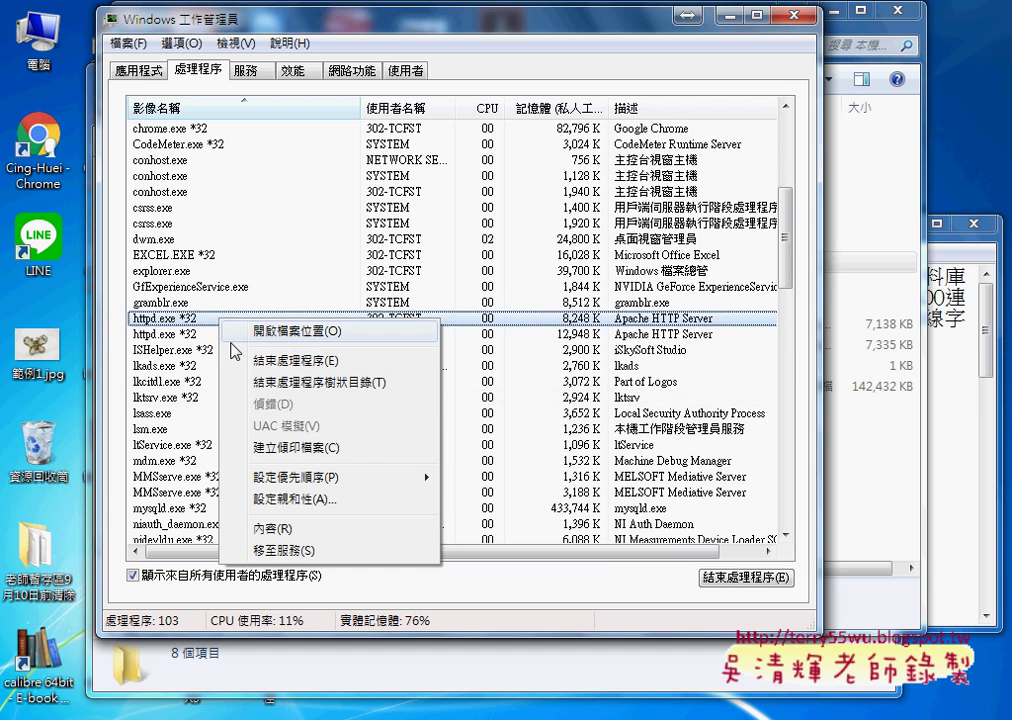
left_click(278, 392)
left_click(538, 421)
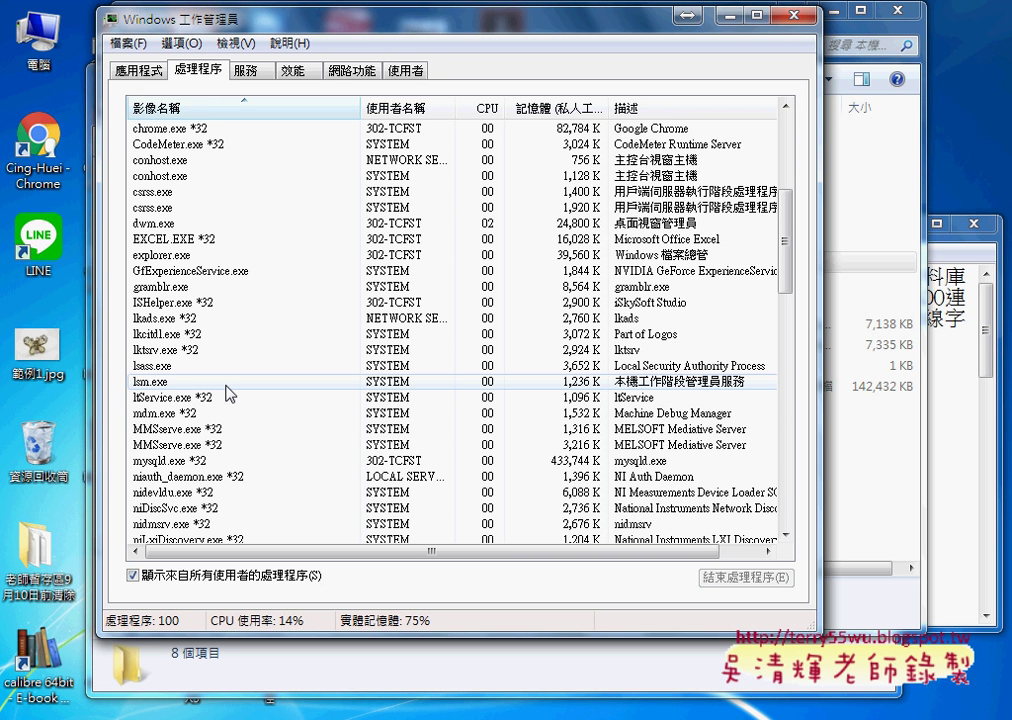
- End the mysqld.exe process tree and close Task Manager
scroll(212, 440, "down", 1)
left_click(165, 414)
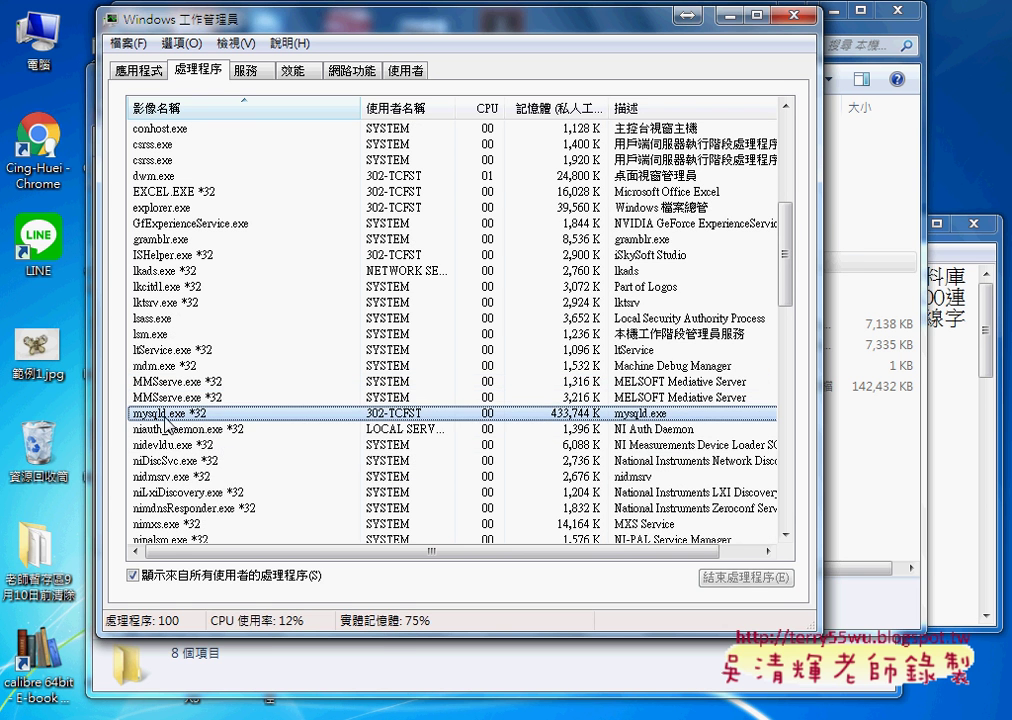
right_click(165, 414)
left_click(330, 479)
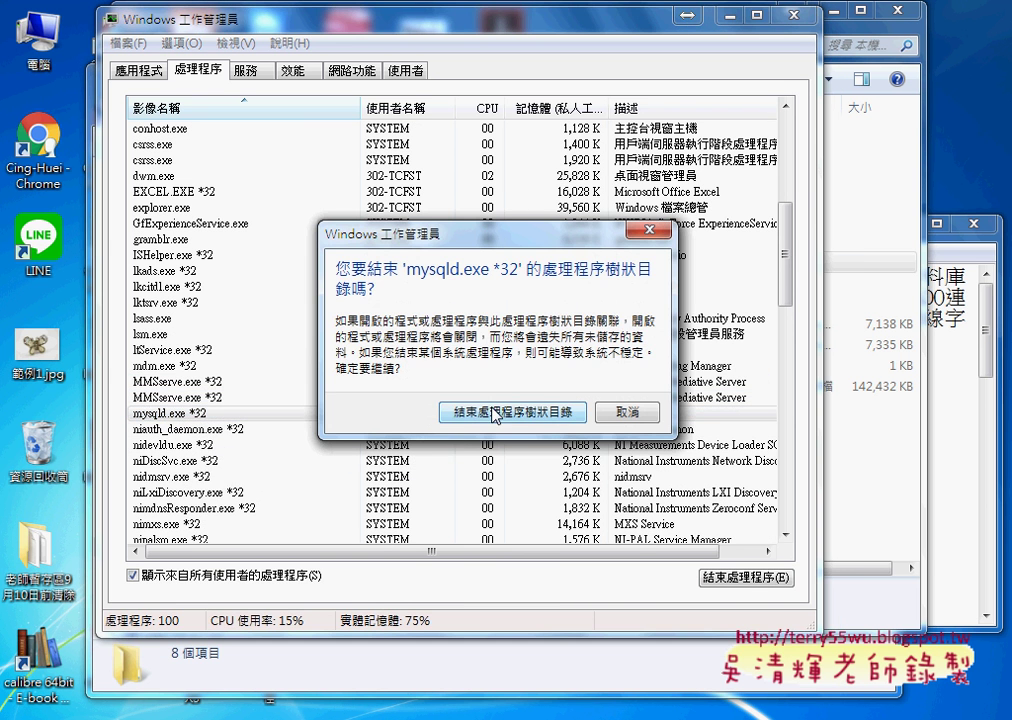
left_click(495, 413)
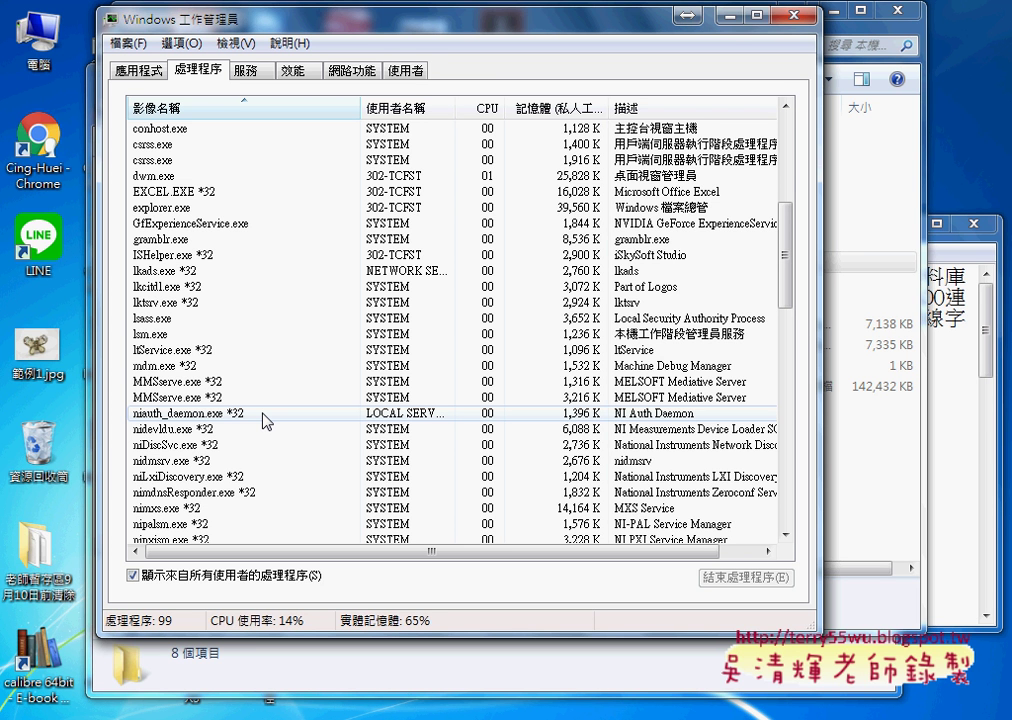
left_click(790, 17)
- Minimize the other windows and bring the D: drive recycling window to the front
left_click(832, 14)
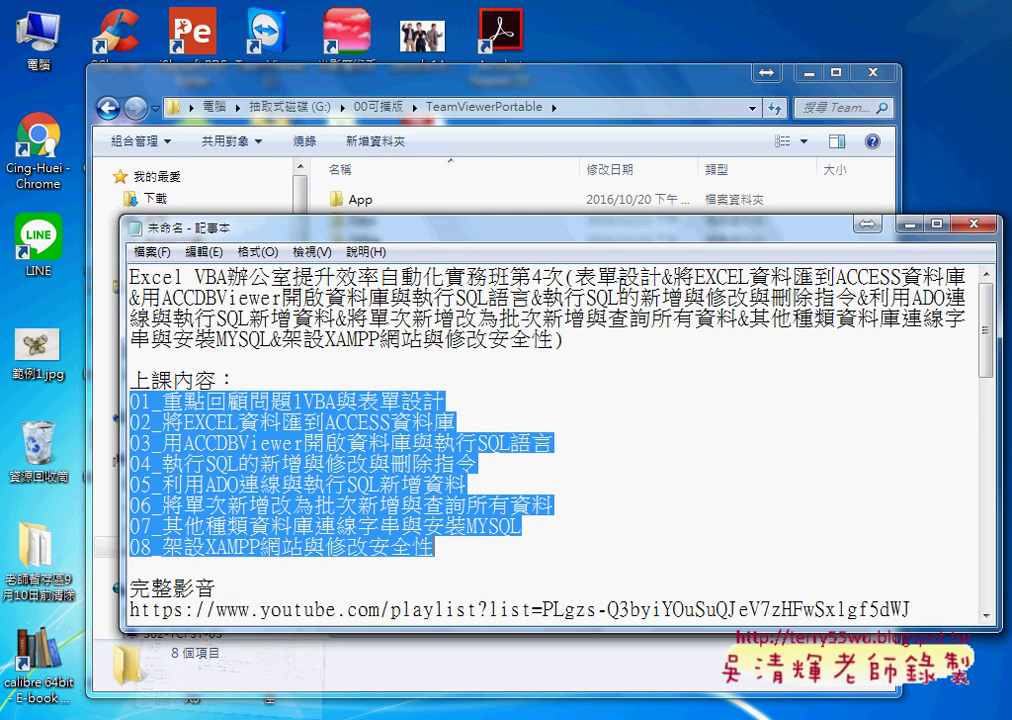
left_click(917, 226)
left_click(808, 73)
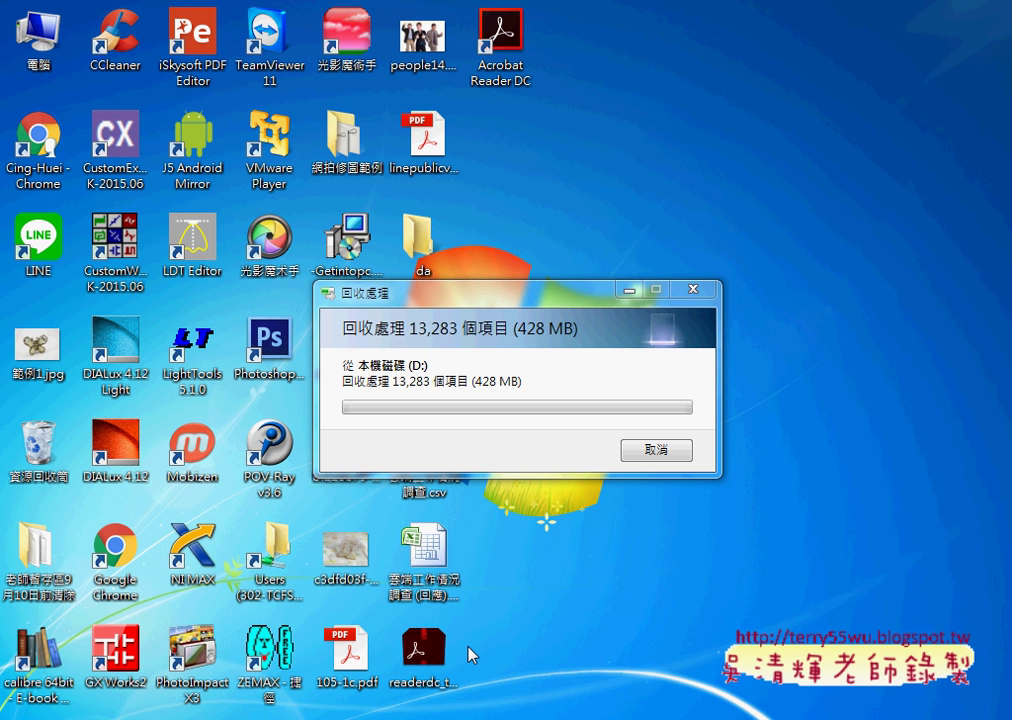
mouse_move(450, 712)
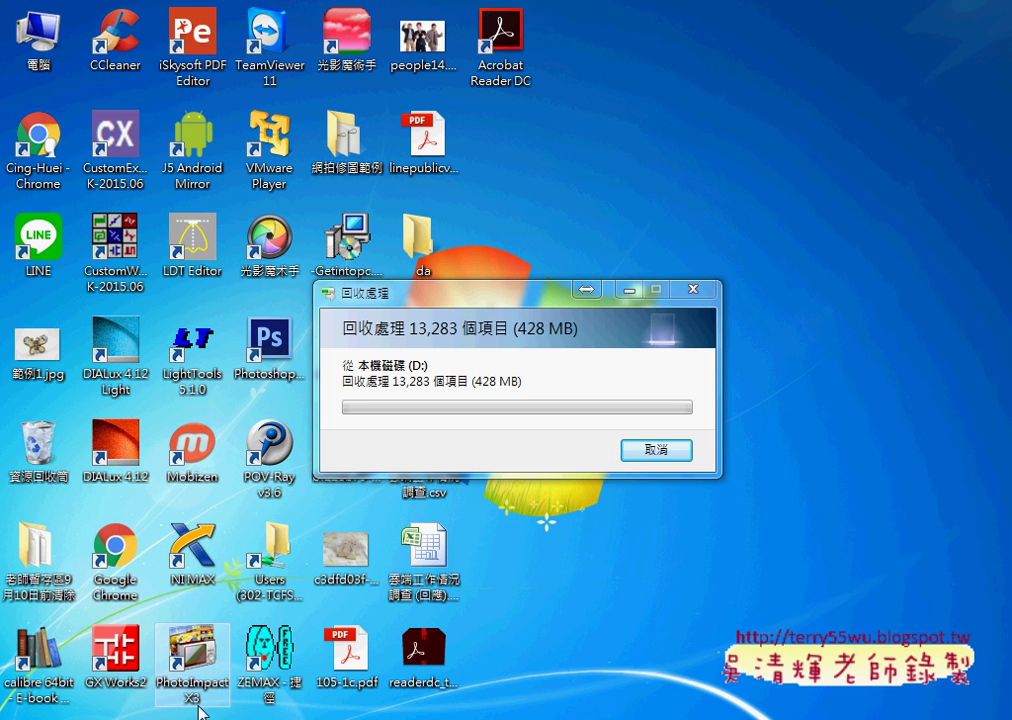
mouse_move(282, 711)
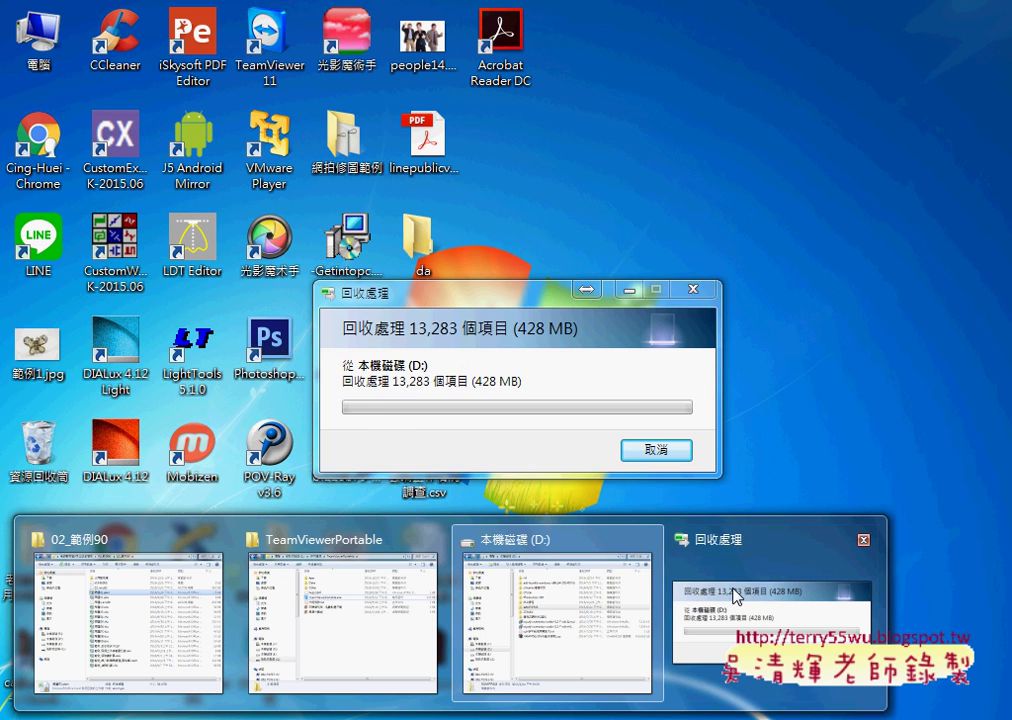
left_click(743, 601)
left_click(538, 614)
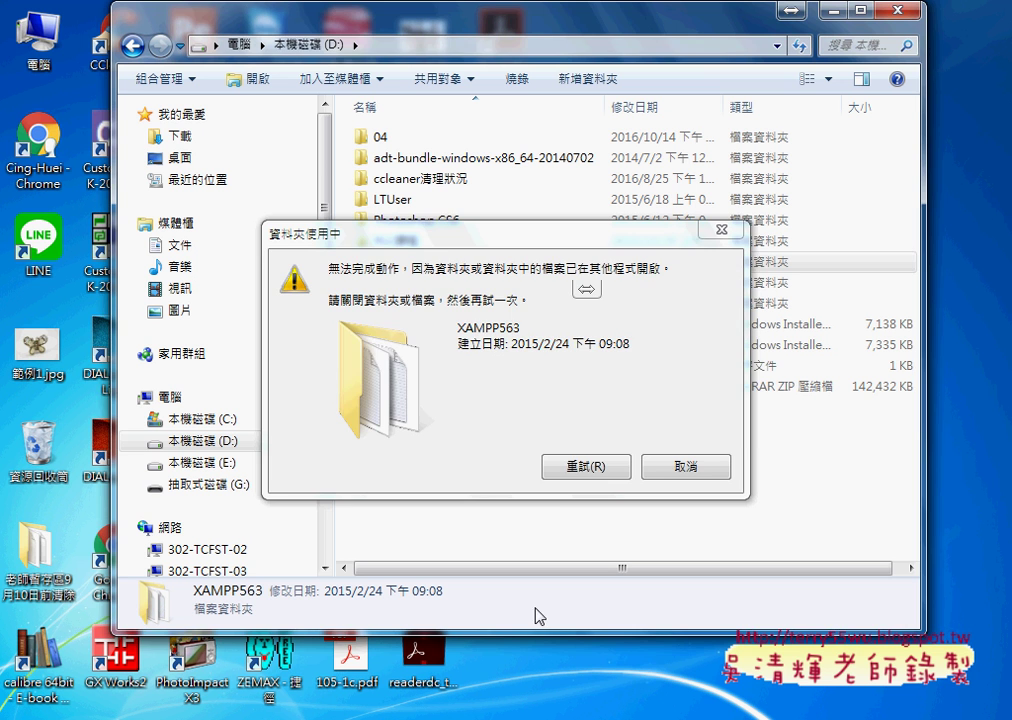
- Retry deleting XAMPP563, then extract XAMPP563(PHP運作環境).zip directly into D:
left_click(579, 467)
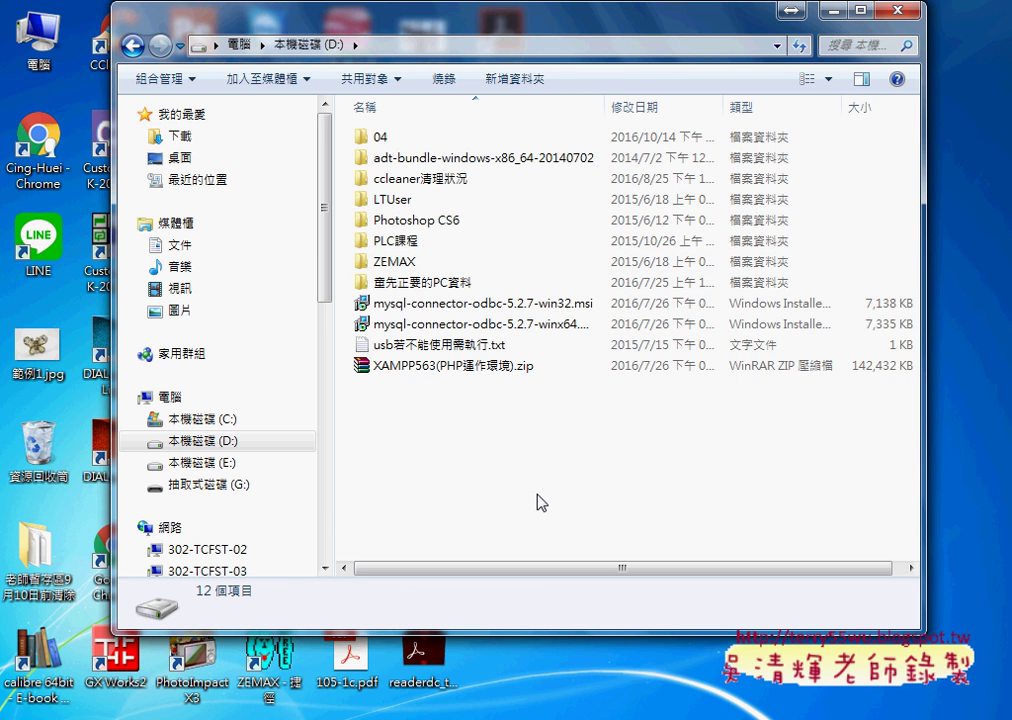
right_click(463, 366)
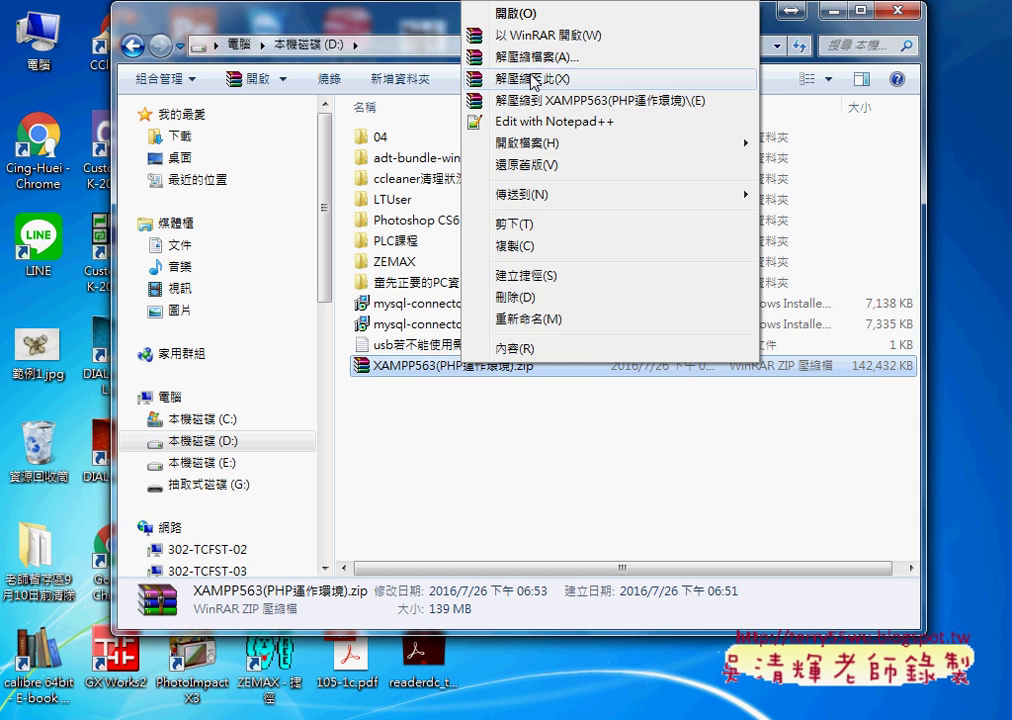
left_click(533, 80)
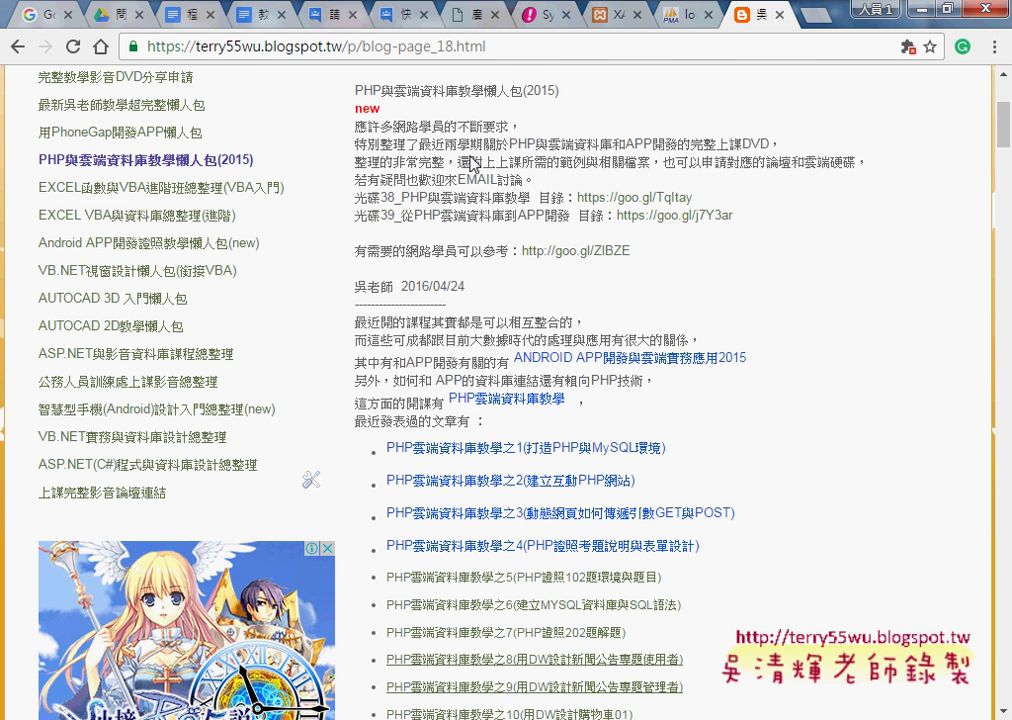
- Read through the 程式碼(MYSQL) notes, selecting MQSQL in the heading
left_click(156, 16)
scroll(383, 268, "up", 1)
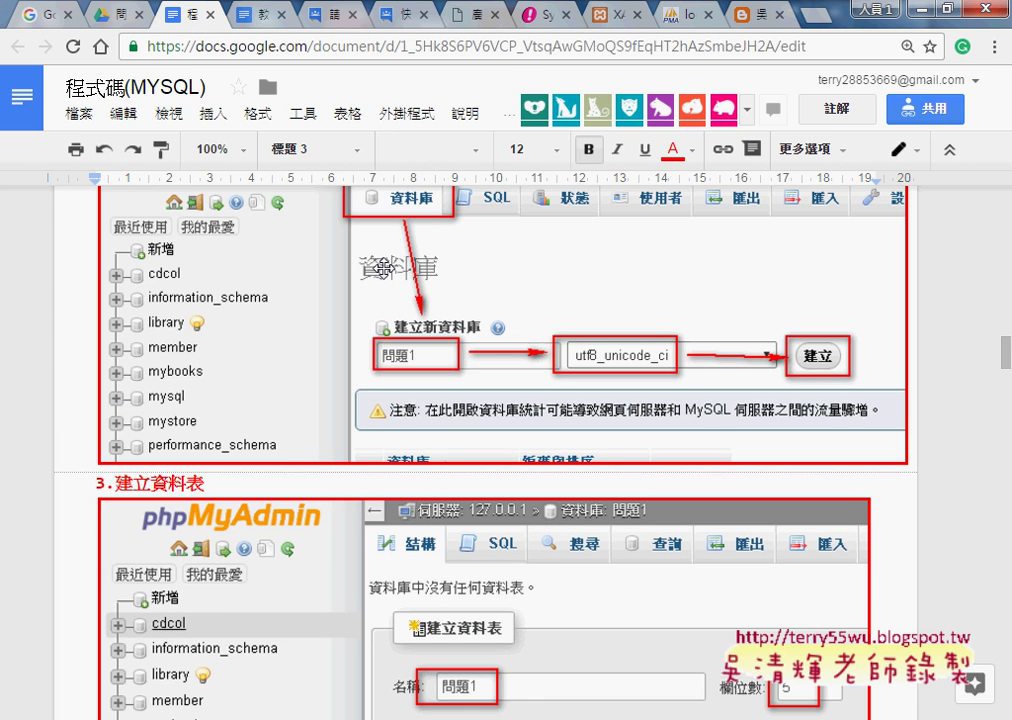
scroll(300, 260, "up", 2)
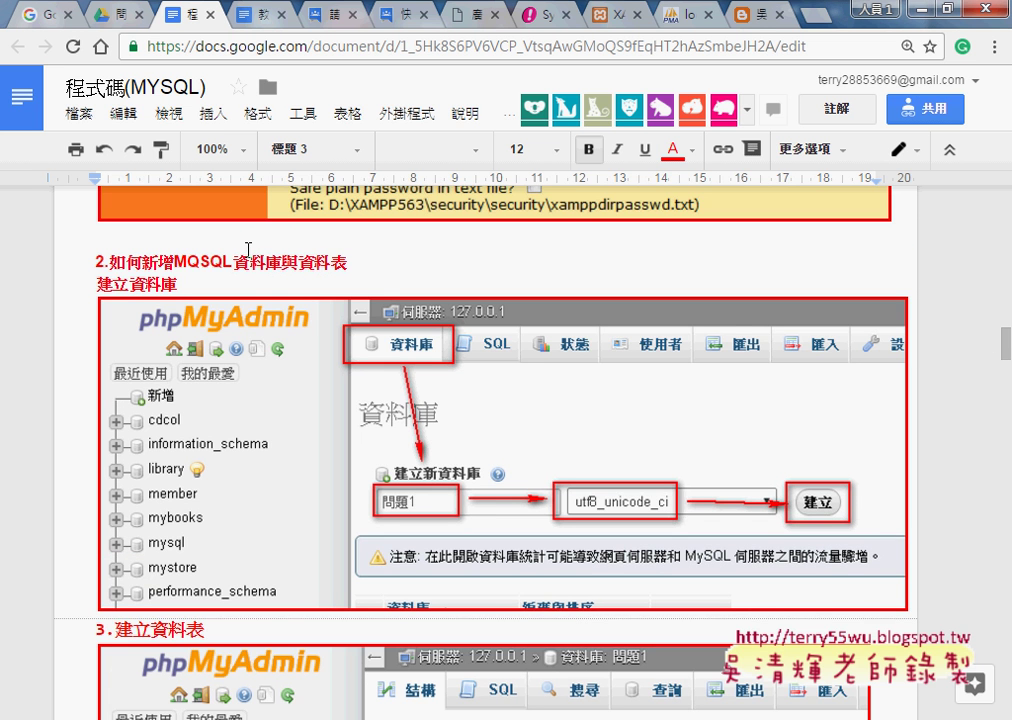
left_click_drag(177, 262, 230, 262)
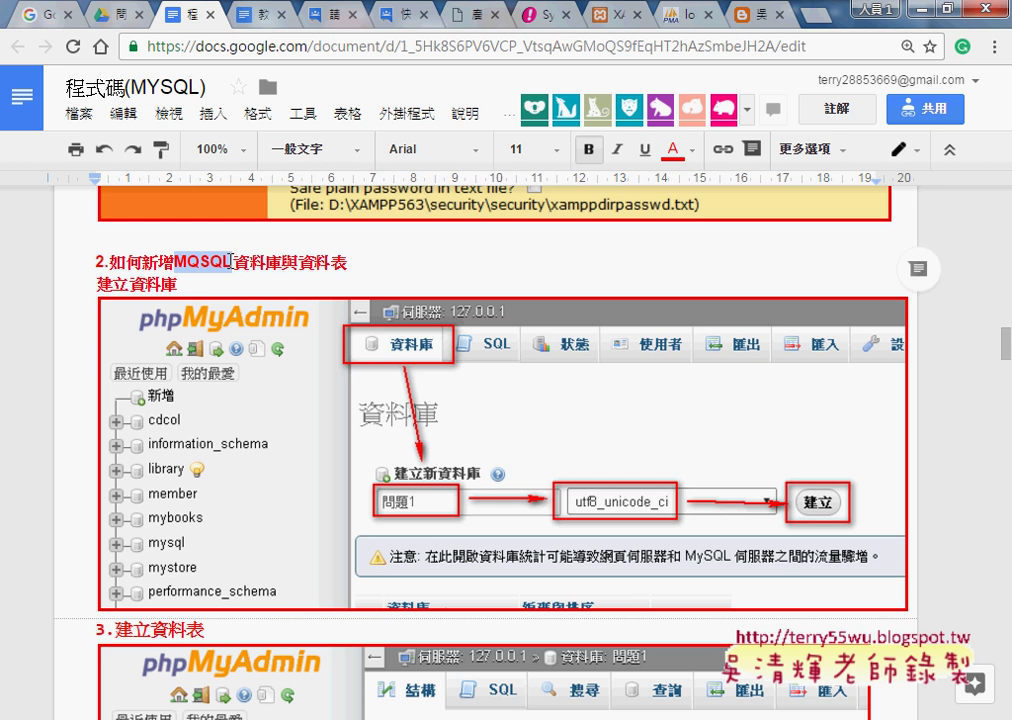
scroll(410, 410, "down", 1)
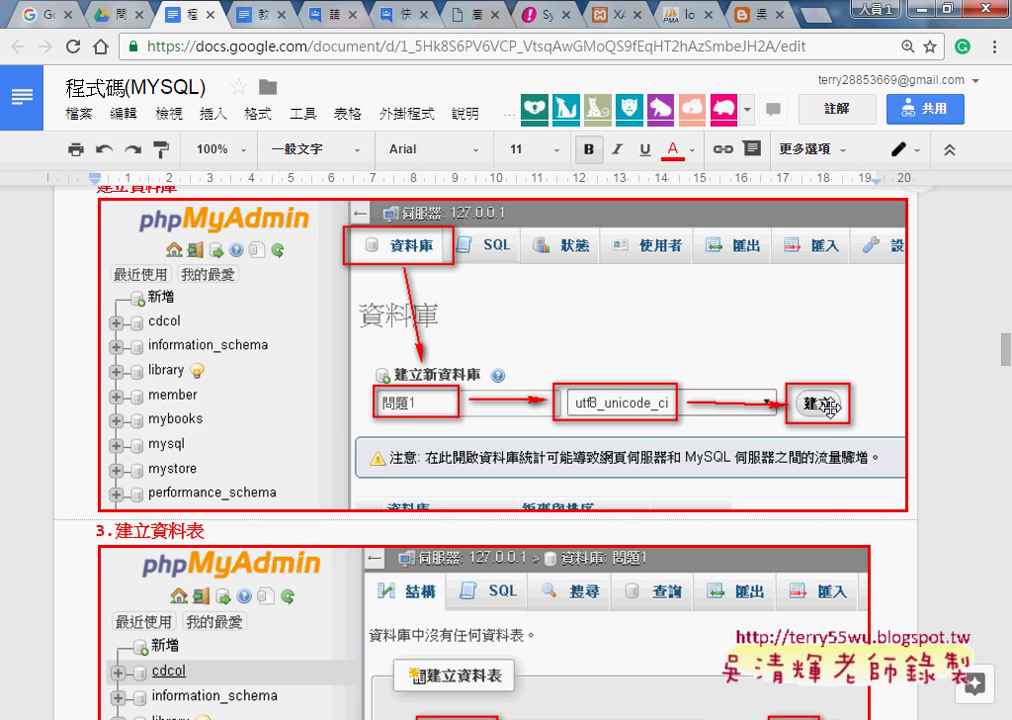
scroll(829, 406, "down", 3)
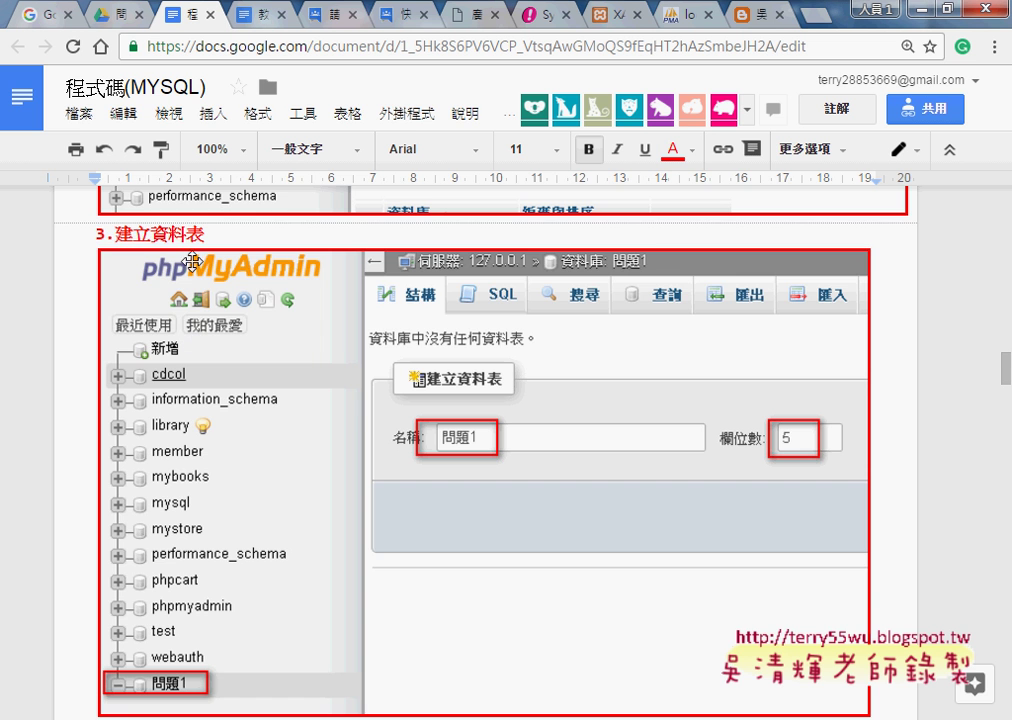
scroll(194, 517, "down", 2)
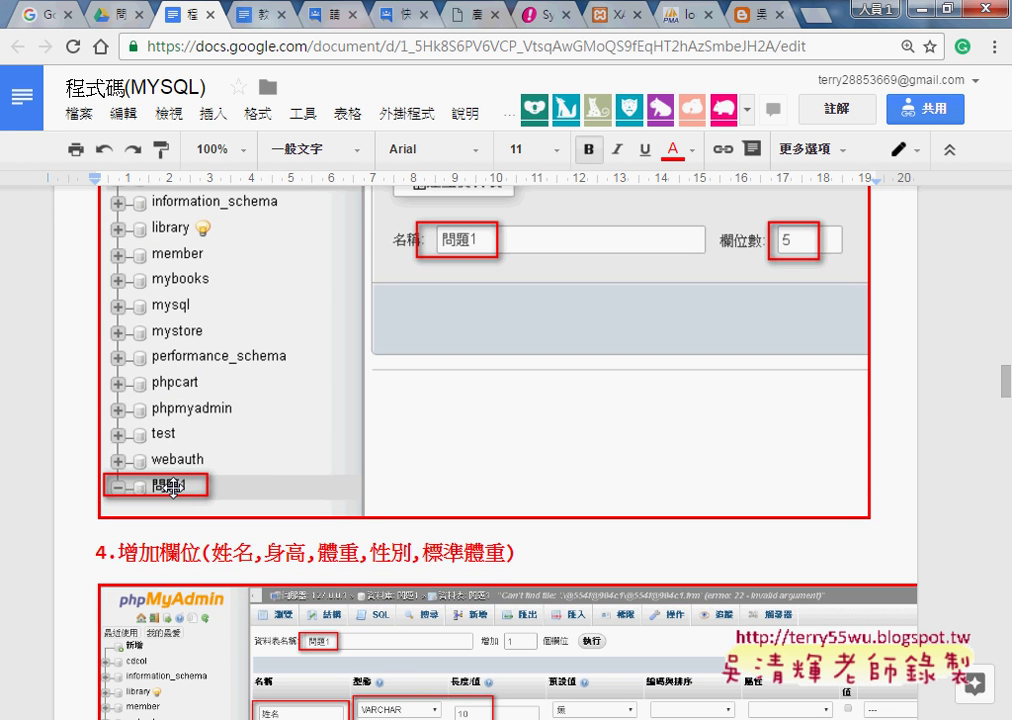
scroll(172, 487, "up", 1)
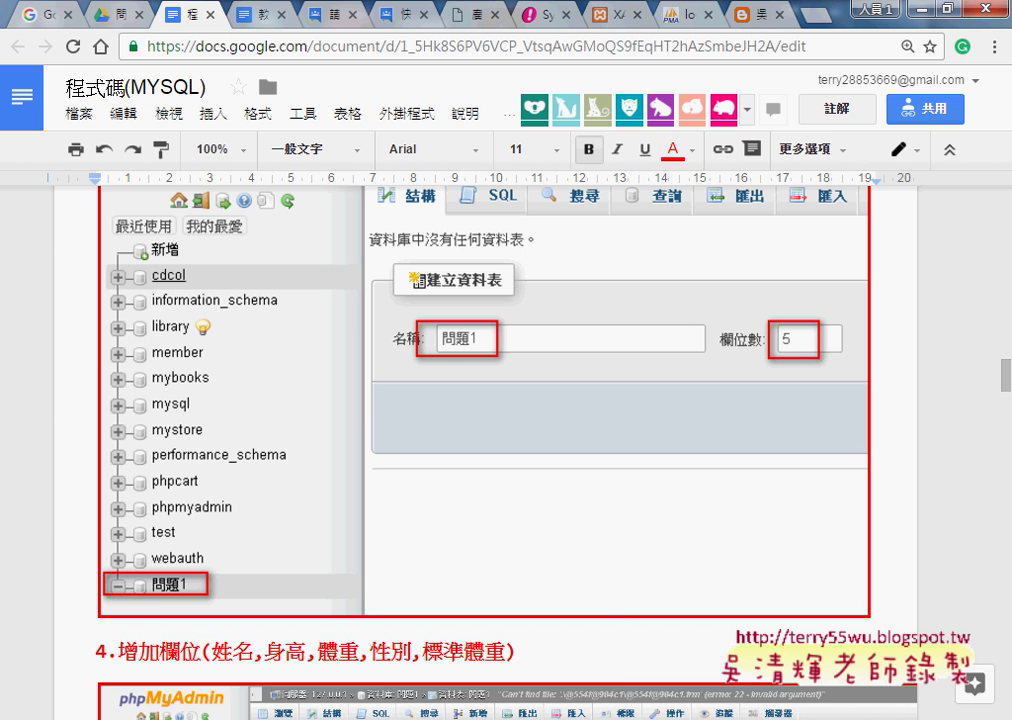
- Bring up the 問題01(第3階段).xlsm workbook, then the Google Drive course folder
mouse_move(394, 719)
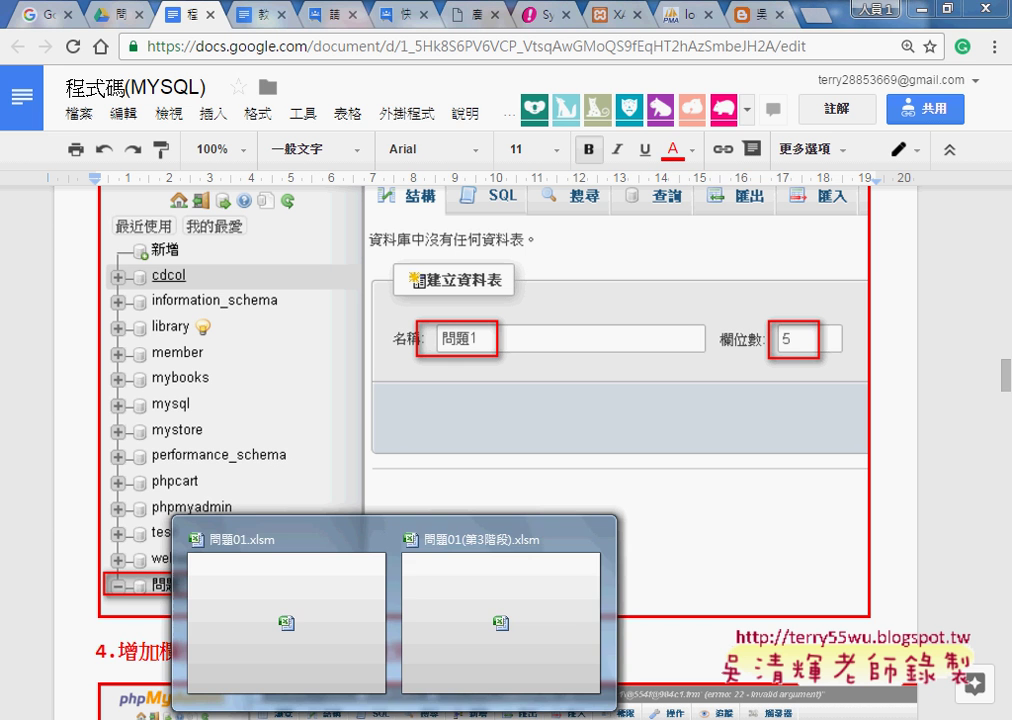
left_click(527, 622)
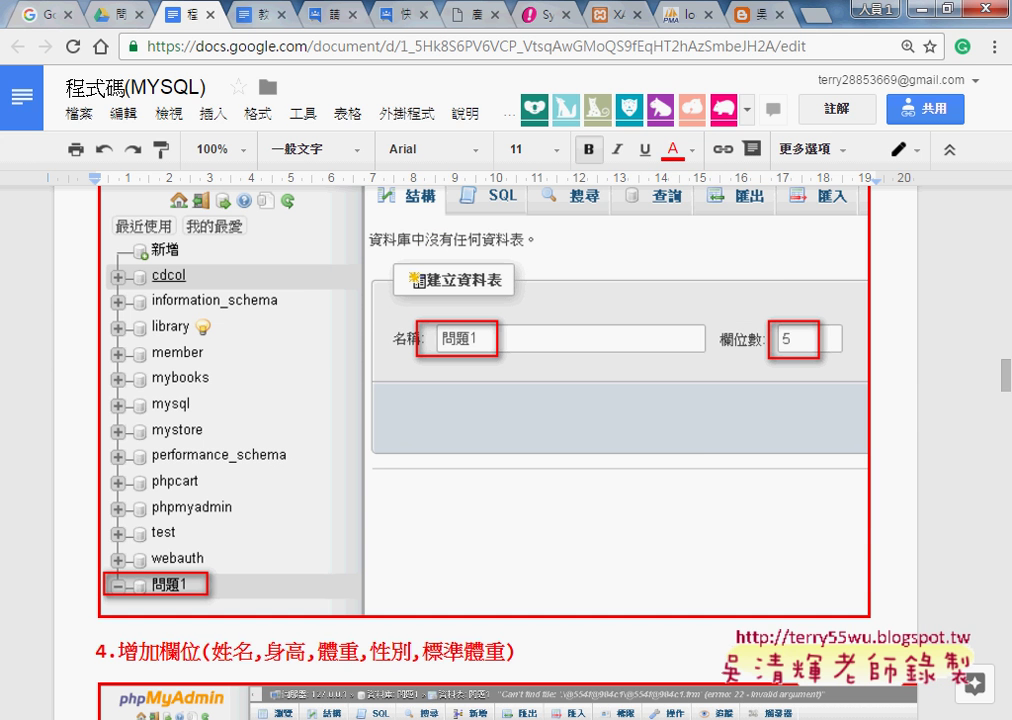
left_click(98, 15)
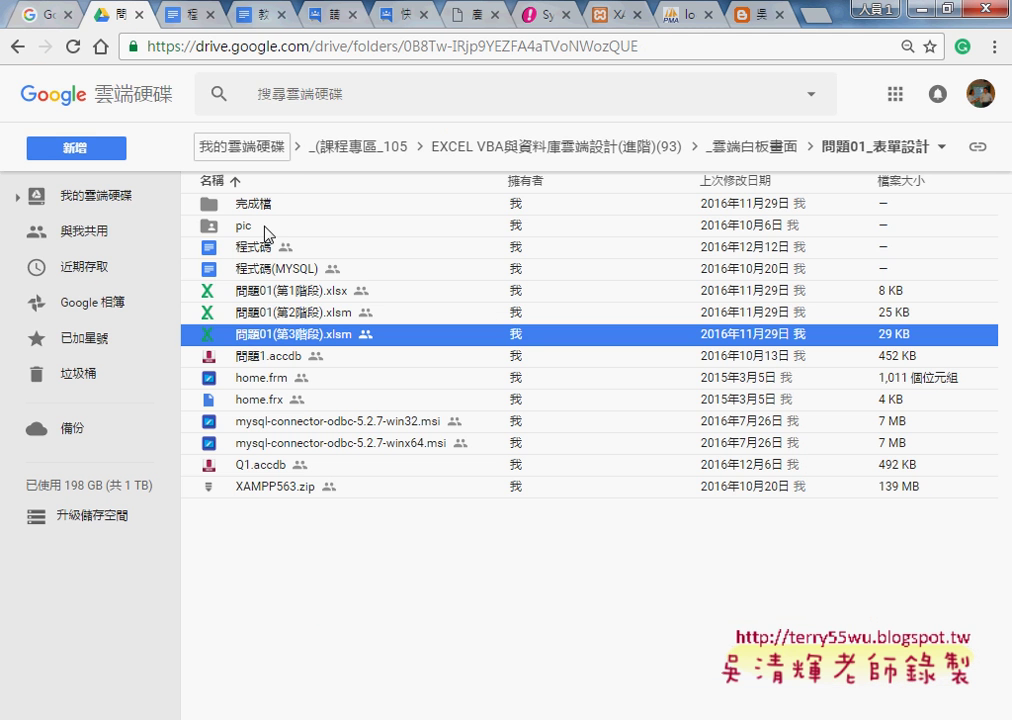
- Select the 問題01 第1, 第2 and 第3階段 files in the Drive folder
left_click(299, 293)
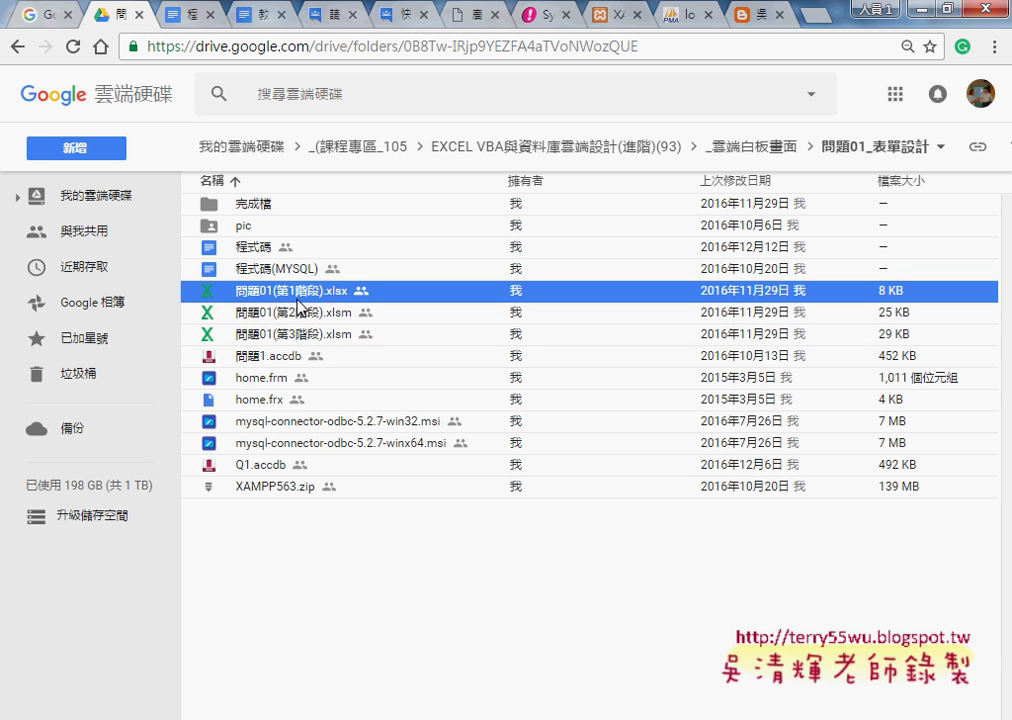
left_click(300, 313)
left_click(300, 335)
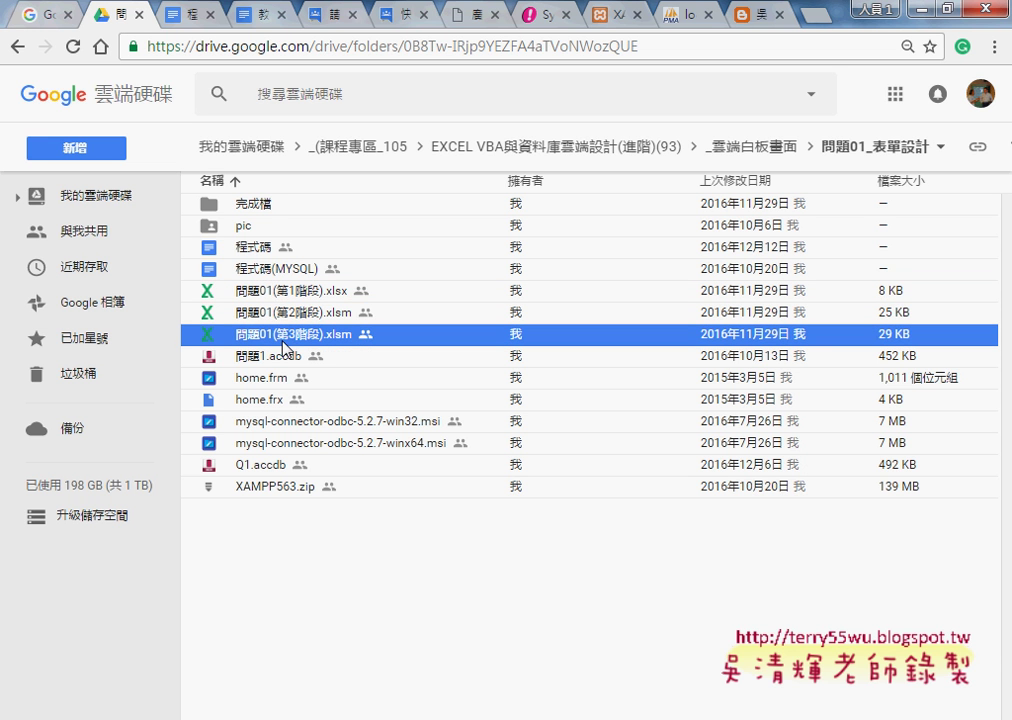
- In the 問題01(第3階段).xlsm workbook, select B2:F15, the header row B2:F2, then B3:F15
mouse_move(400, 716)
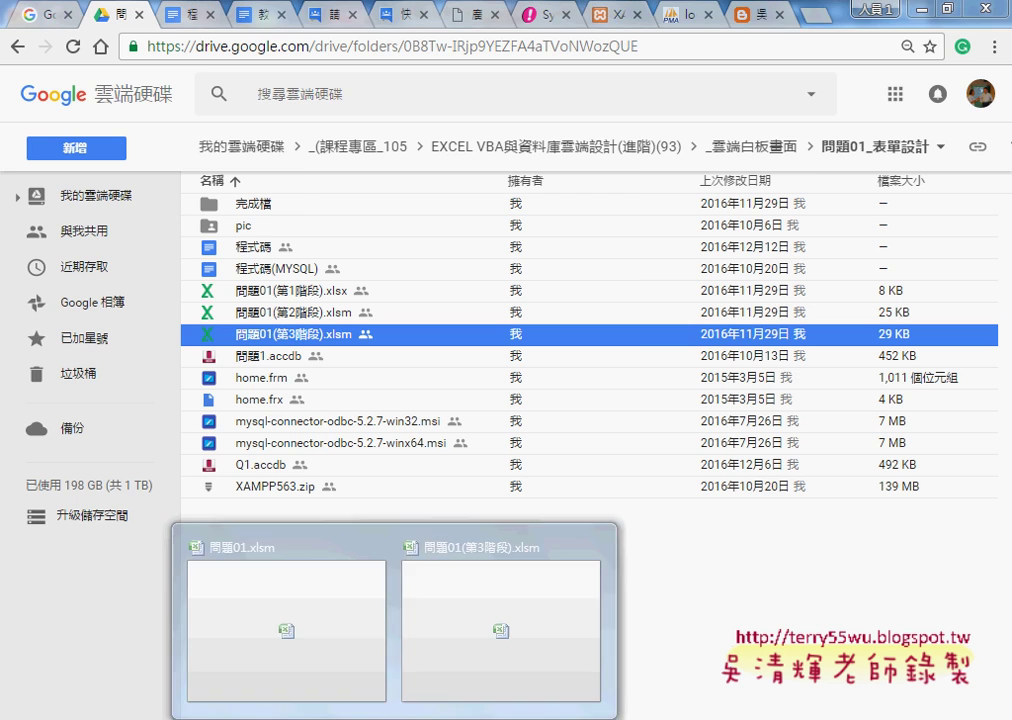
left_click(461, 661)
mouse_move(137, 239)
left_mouse_down()
mouse_move(410, 477)
mouse_move(410, 515)
left_mouse_up()
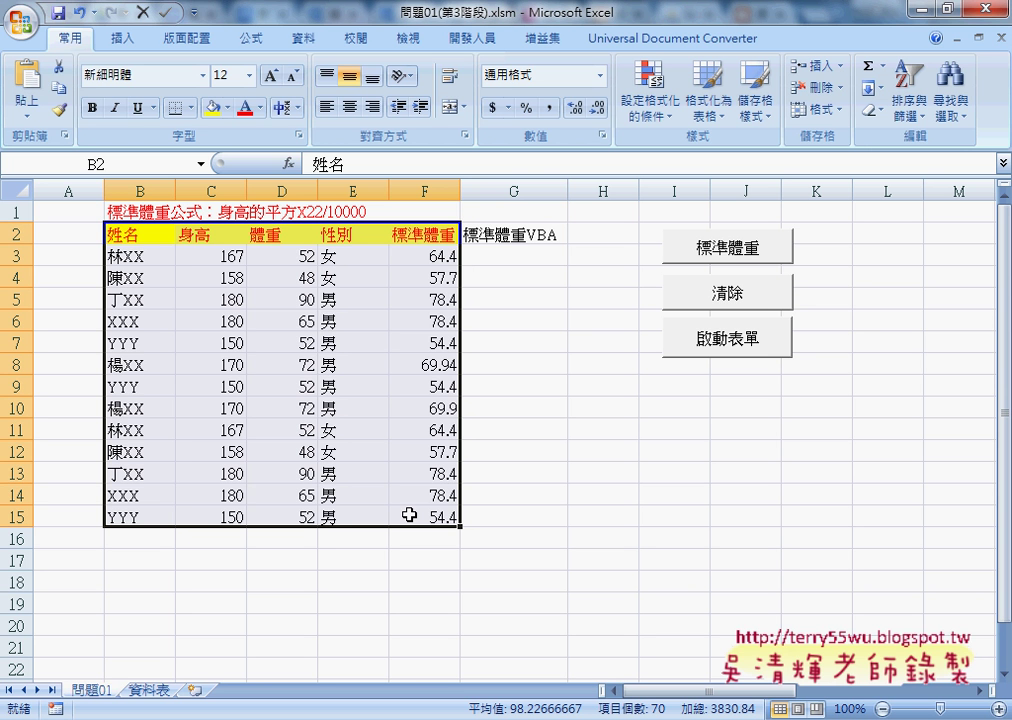
left_click_drag(126, 233, 403, 234)
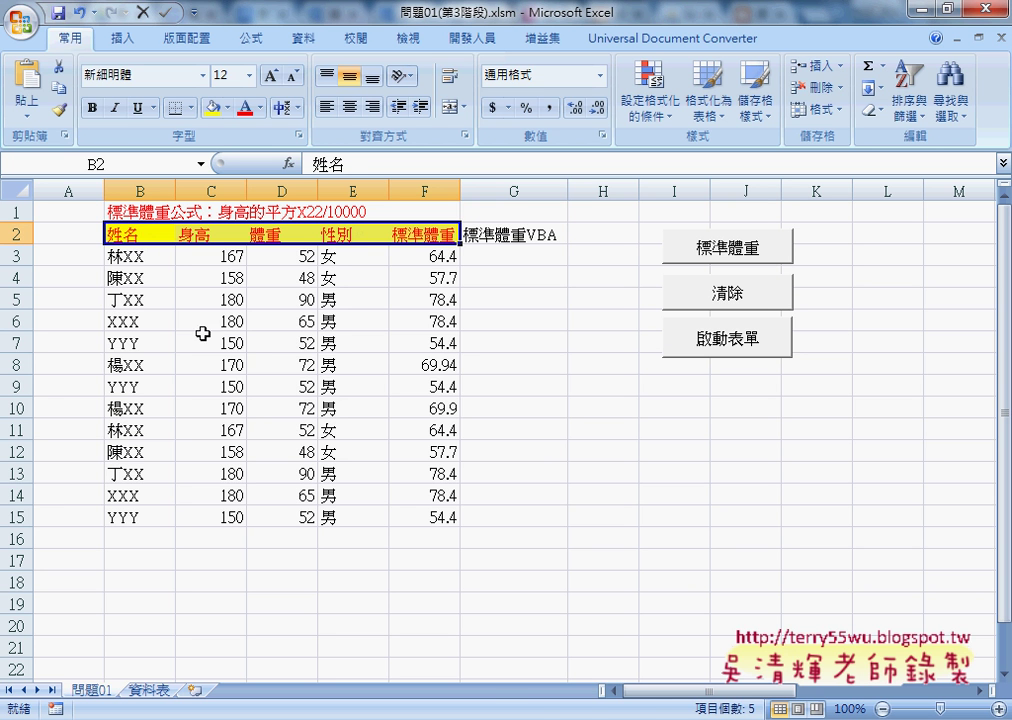
left_click_drag(118, 258, 420, 514)
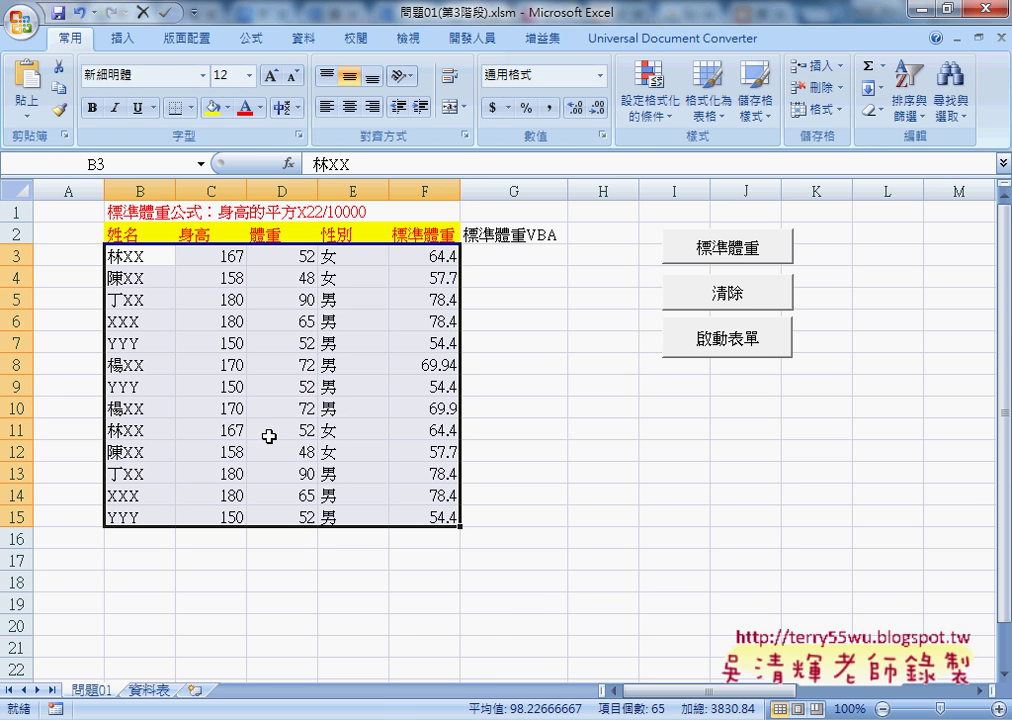
- Scroll the 程式碼(MYSQL) notes to the 問題1 欄位 heading and the INSERT INTO 問題1 statement
mouse_move(455, 719)
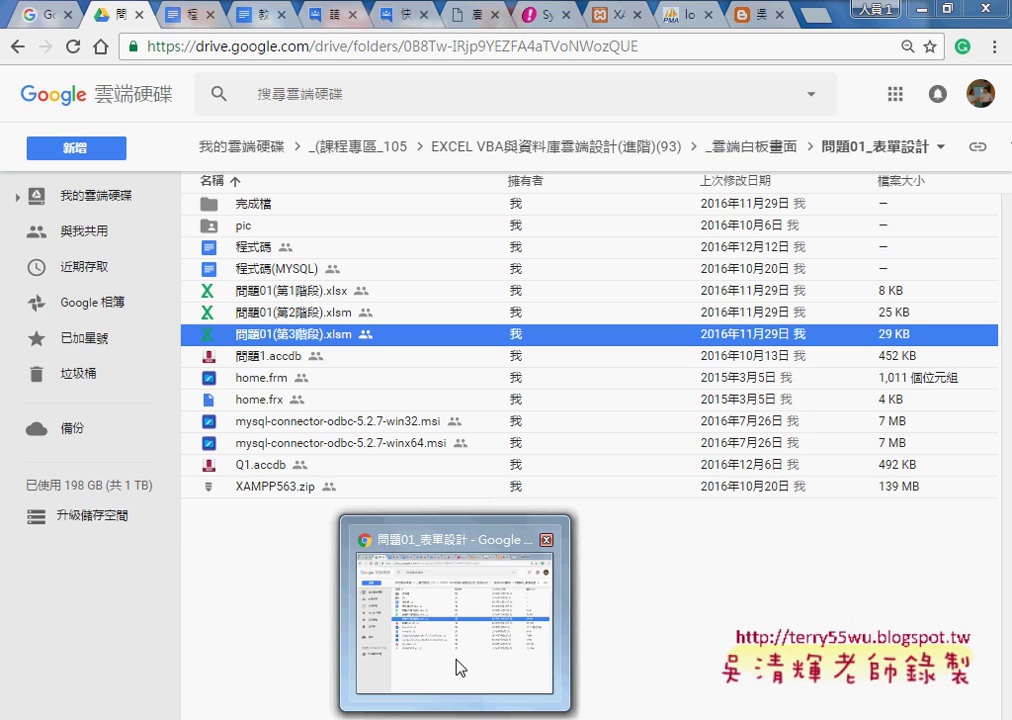
left_click(461, 668)
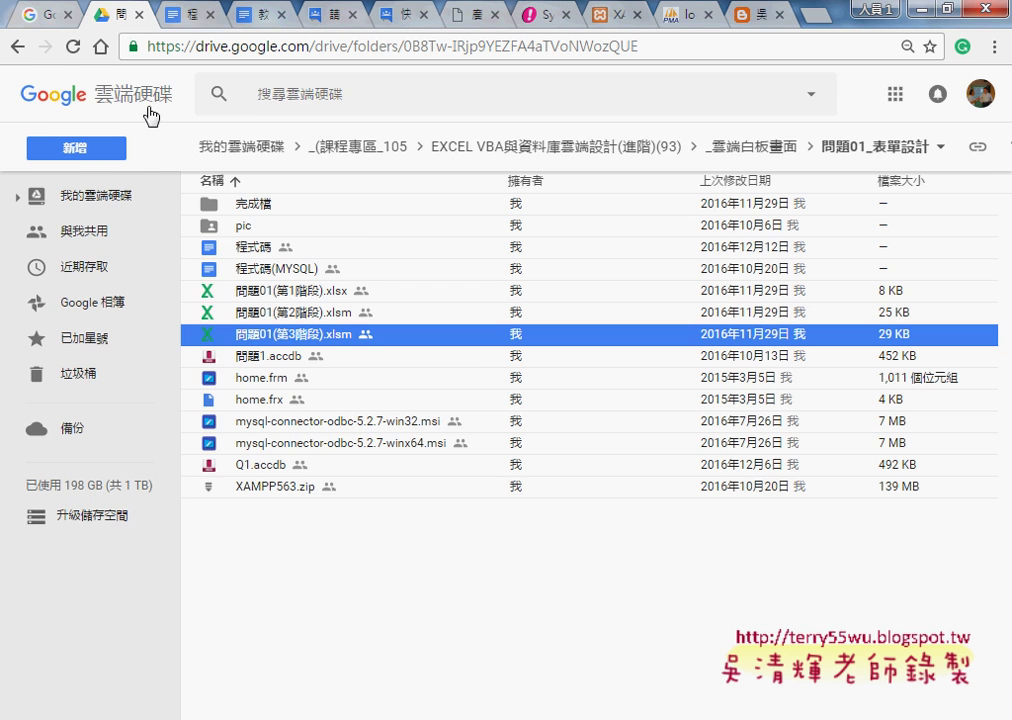
left_click(180, 15)
scroll(267, 267, "down", 2)
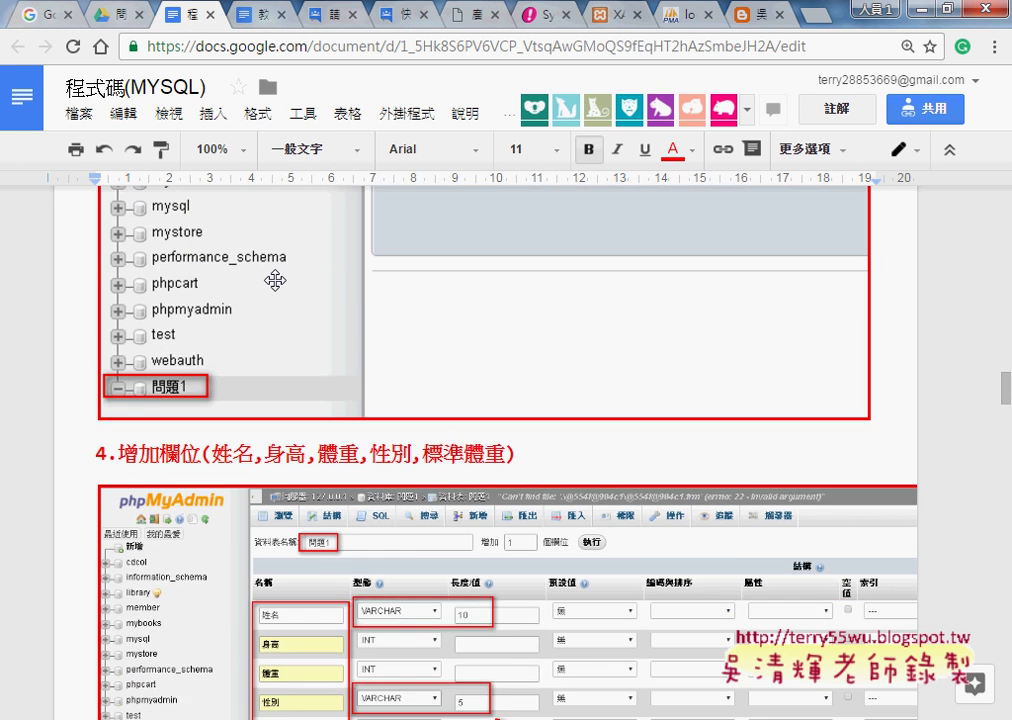
scroll(276, 281, "down", 2)
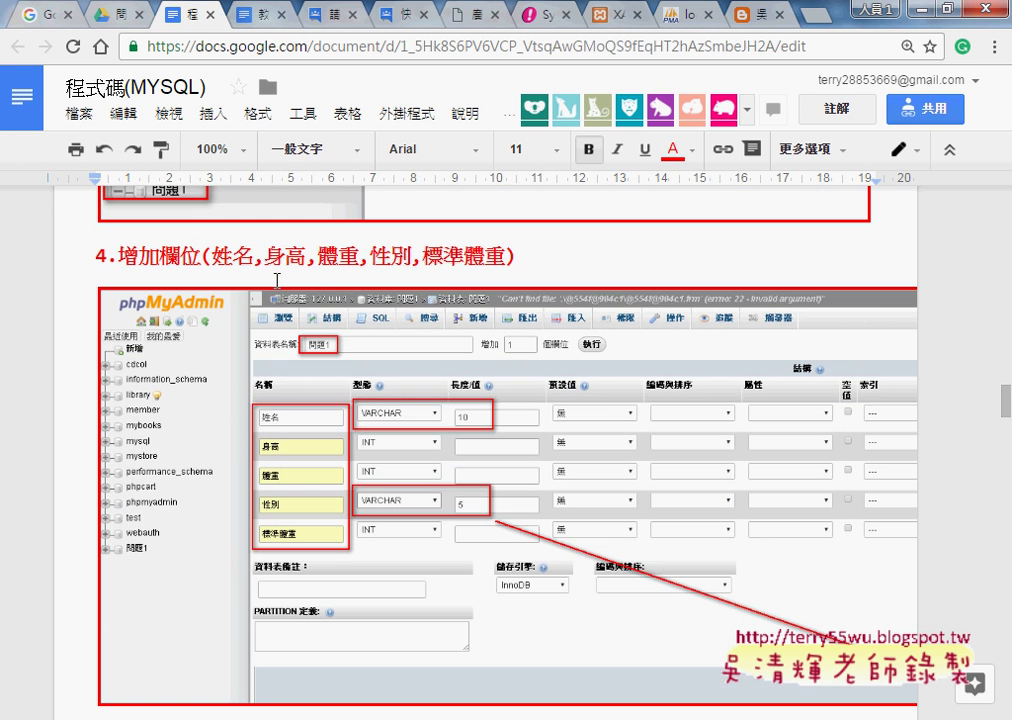
double_click(198, 255)
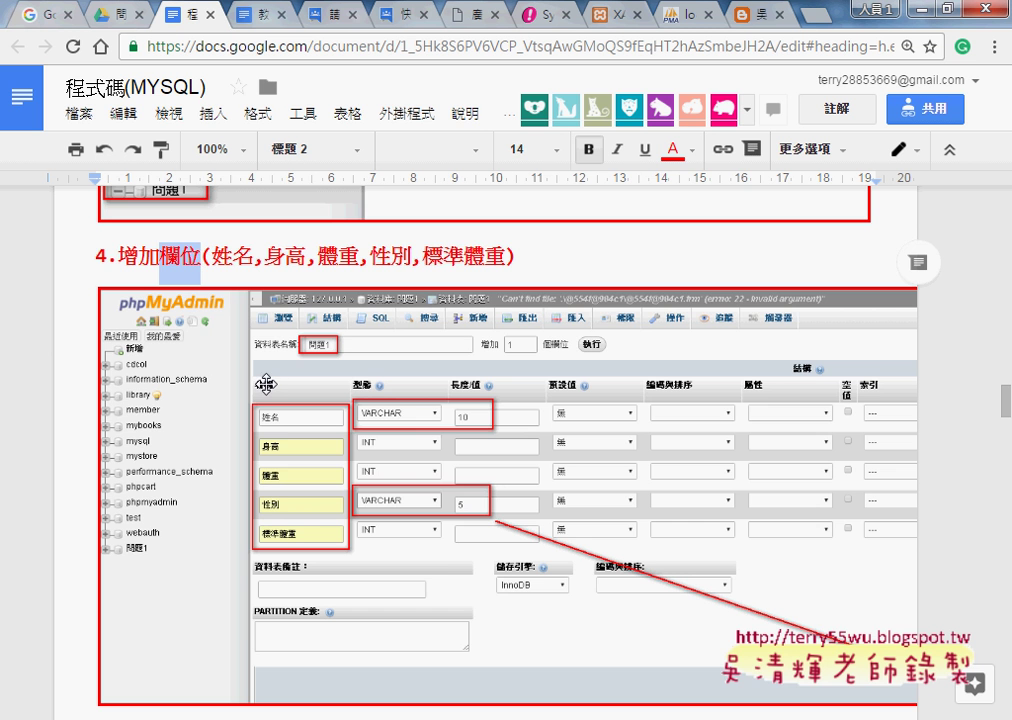
scroll(297, 522, "down", 2)
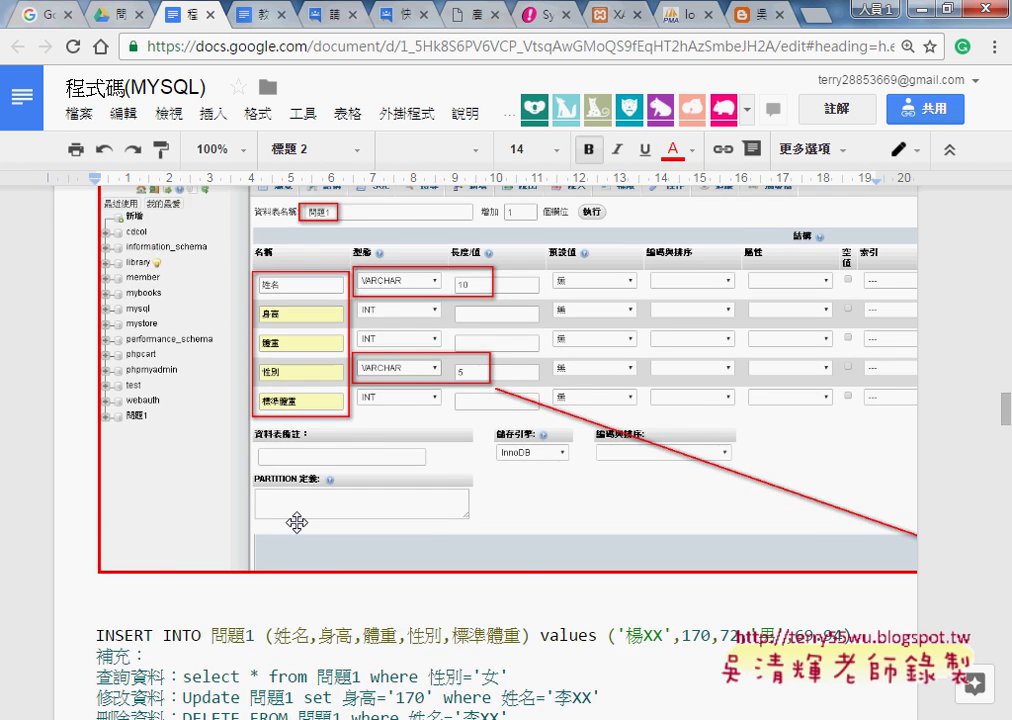
scroll(297, 522, "down", 1)
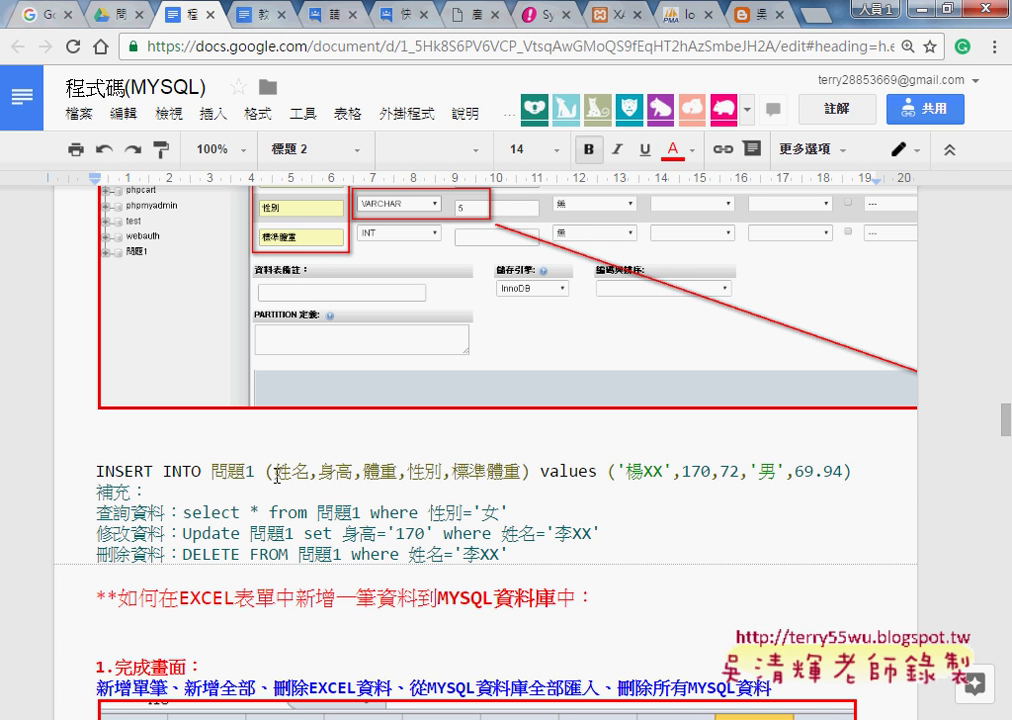
left_click_drag(94, 470, 401, 467)
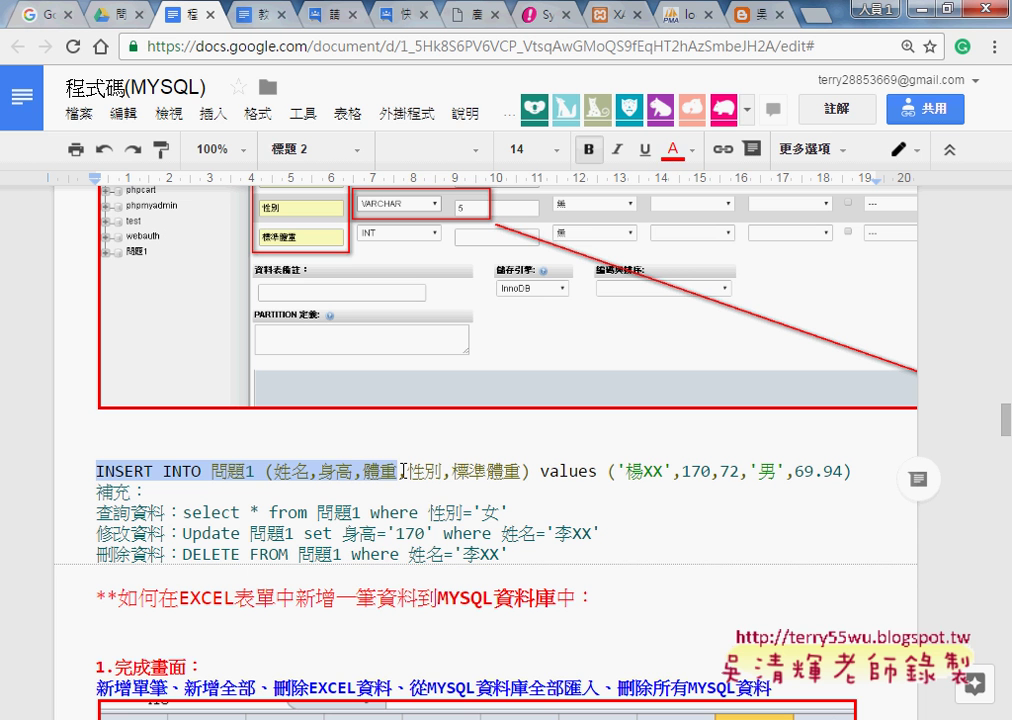
left_click(402, 467)
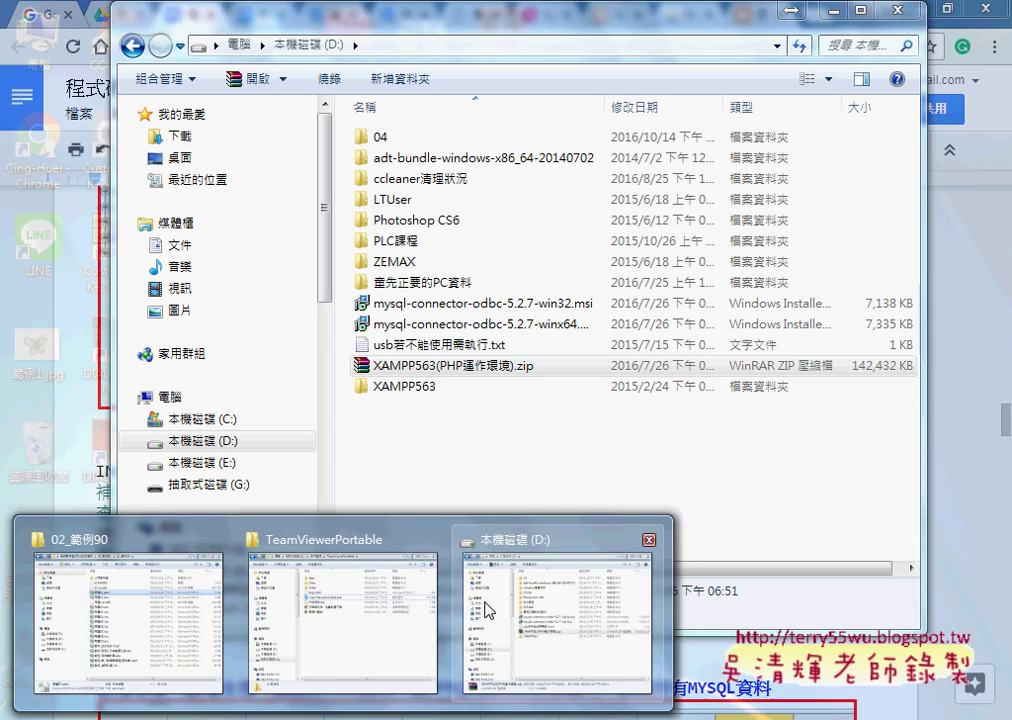
- Open the XAMPP563 folder on D:, scroll through its files, then switch to phpMyAdmin
left_click(489, 610)
double_click(430, 388)
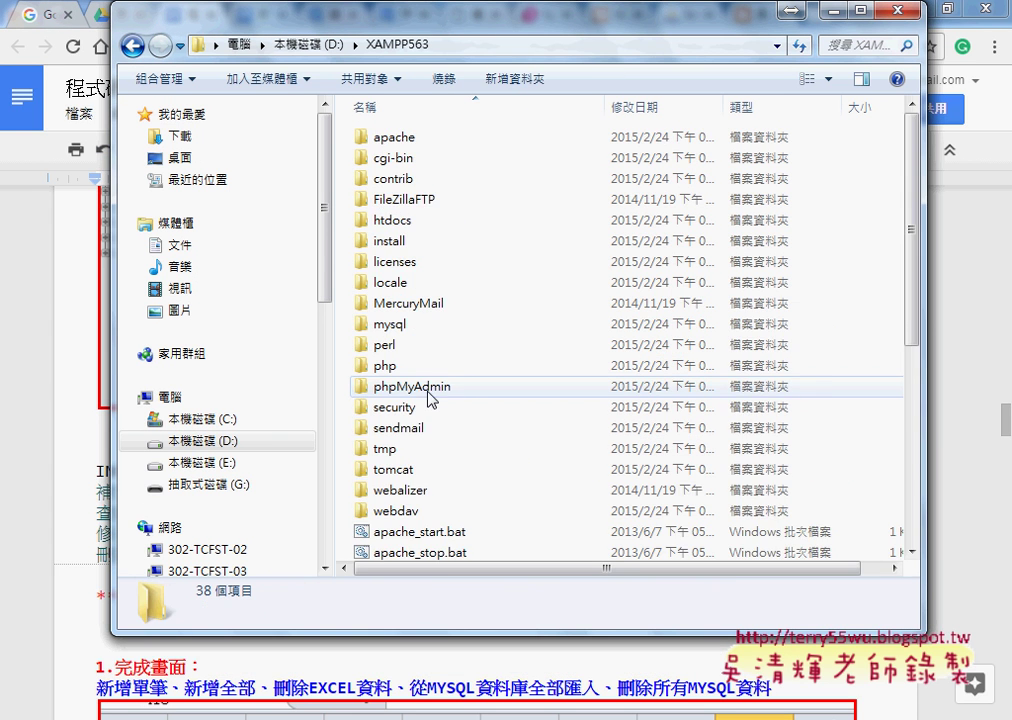
scroll(430, 397, "down", 4)
scroll(430, 397, "down", 2)
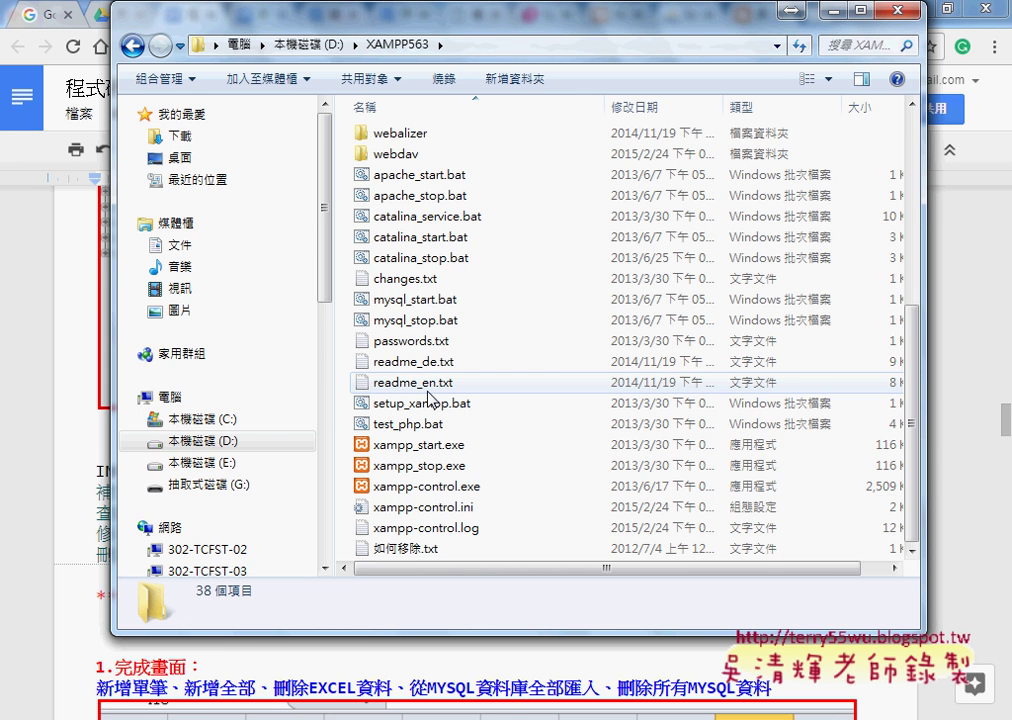
key("alt+Tab")
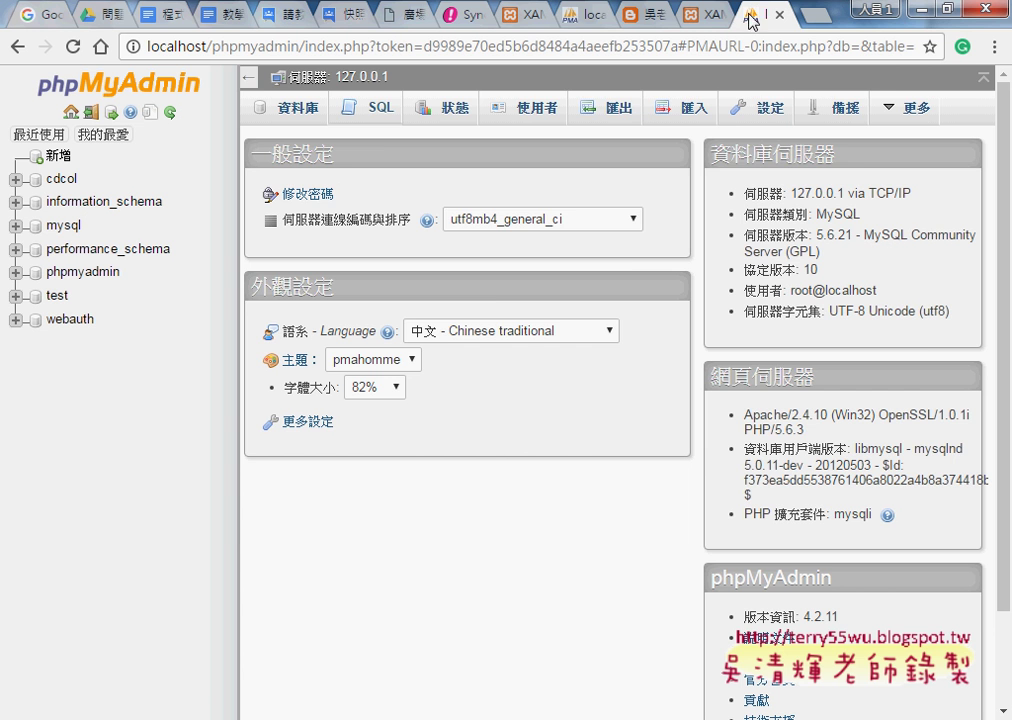
left_click(603, 718)
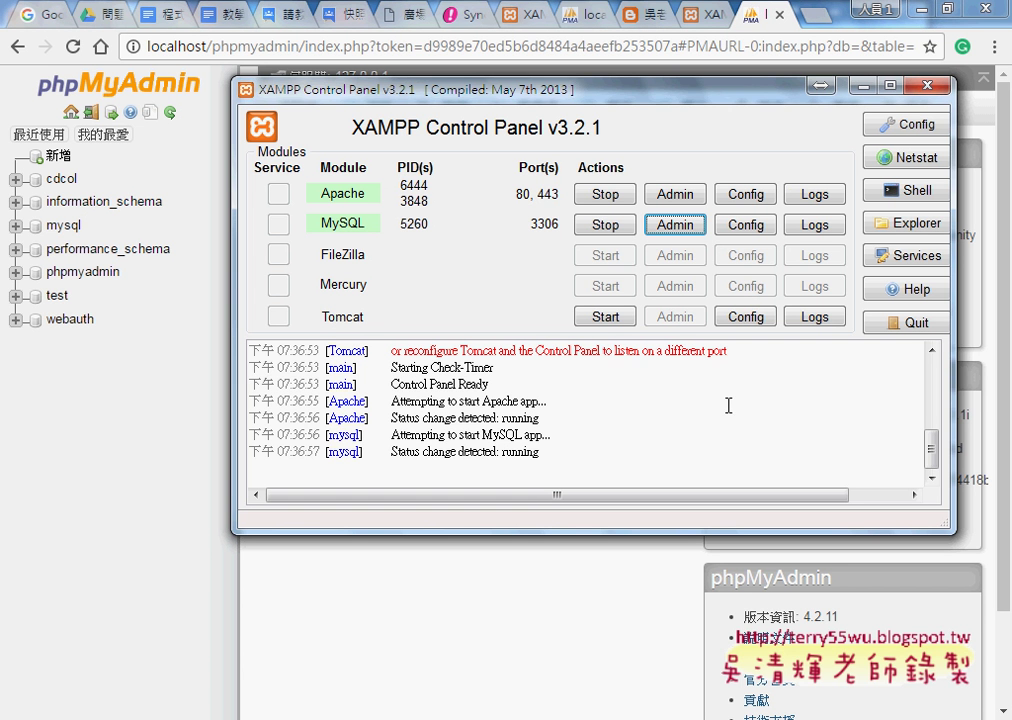
left_click(672, 227)
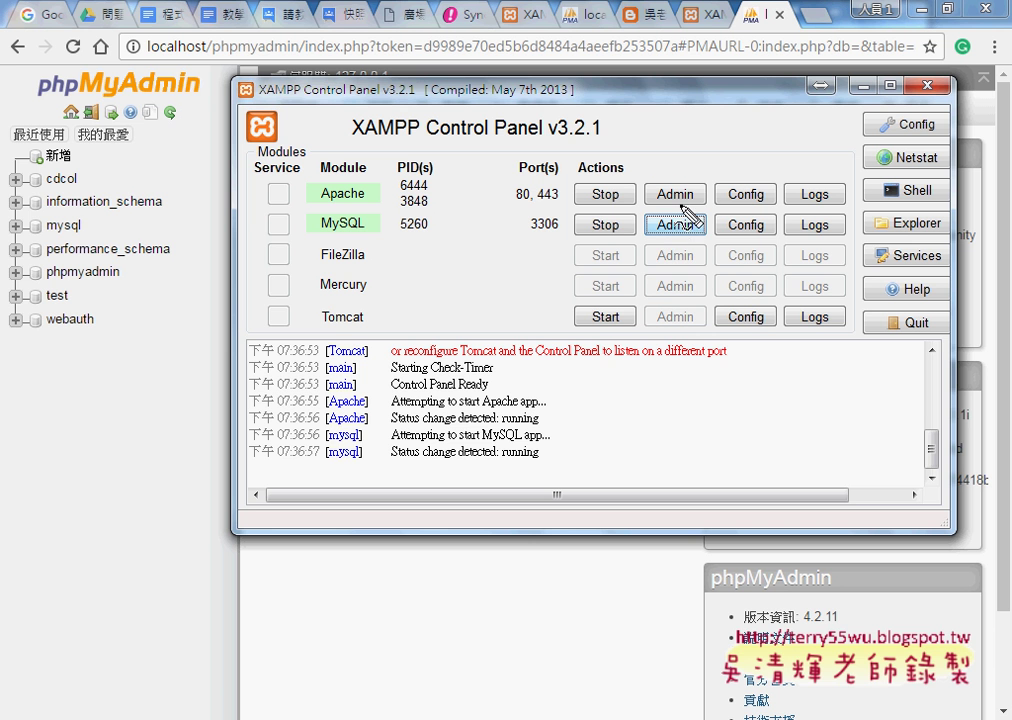
left_click_drag(698, 184, 704, 229)
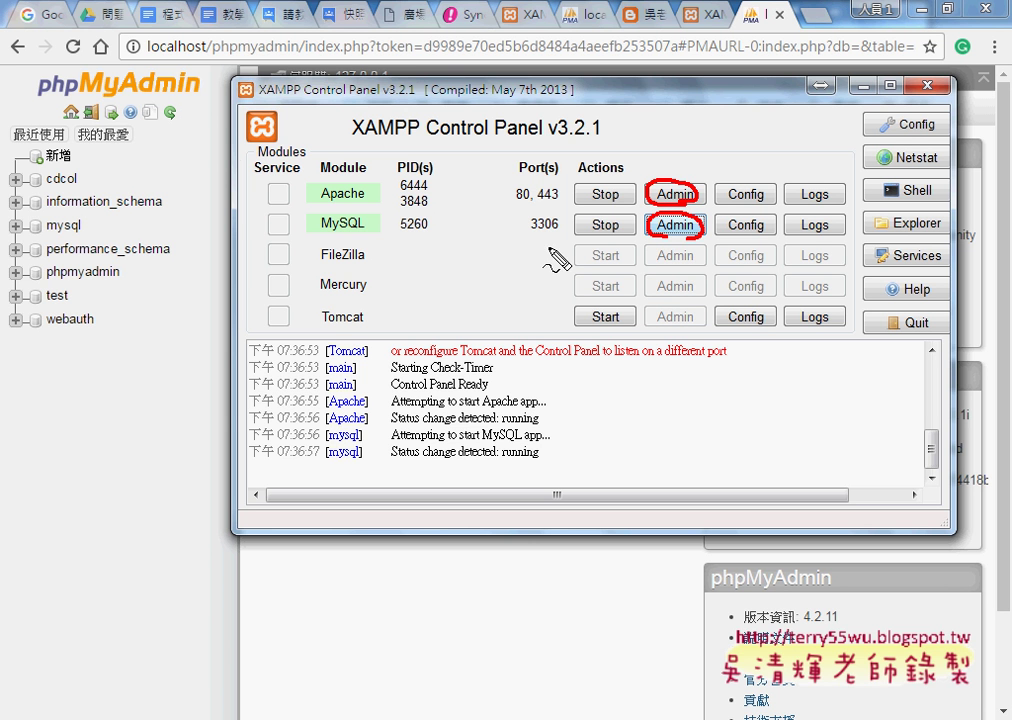
left_click_drag(236, 118, 198, 100)
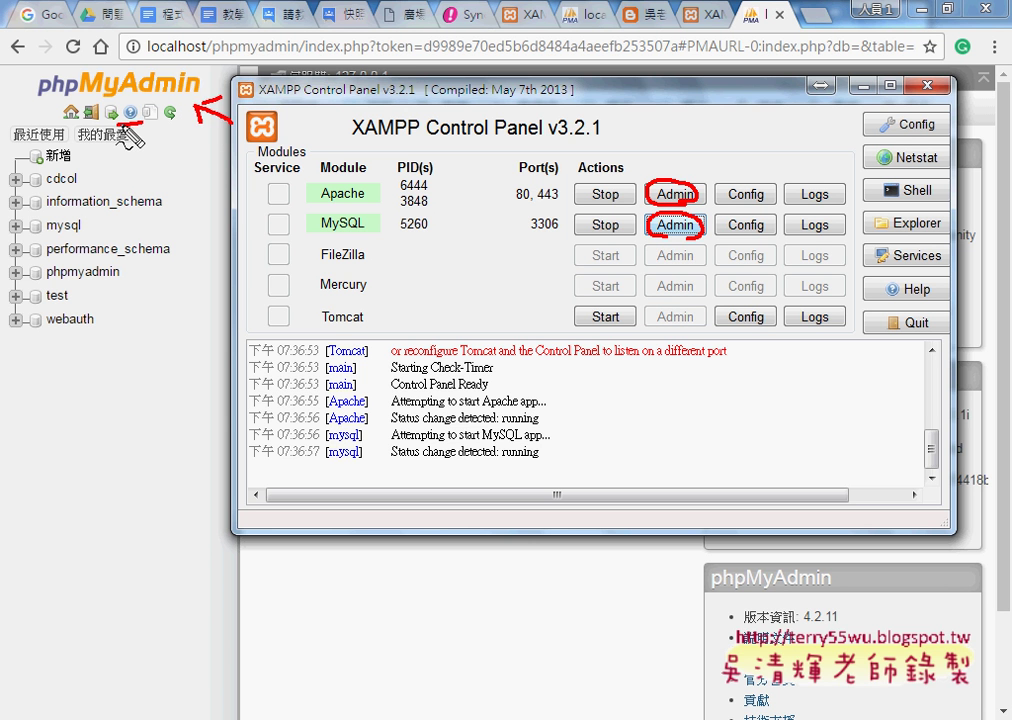
left_click_drag(104, 104, 118, 110)
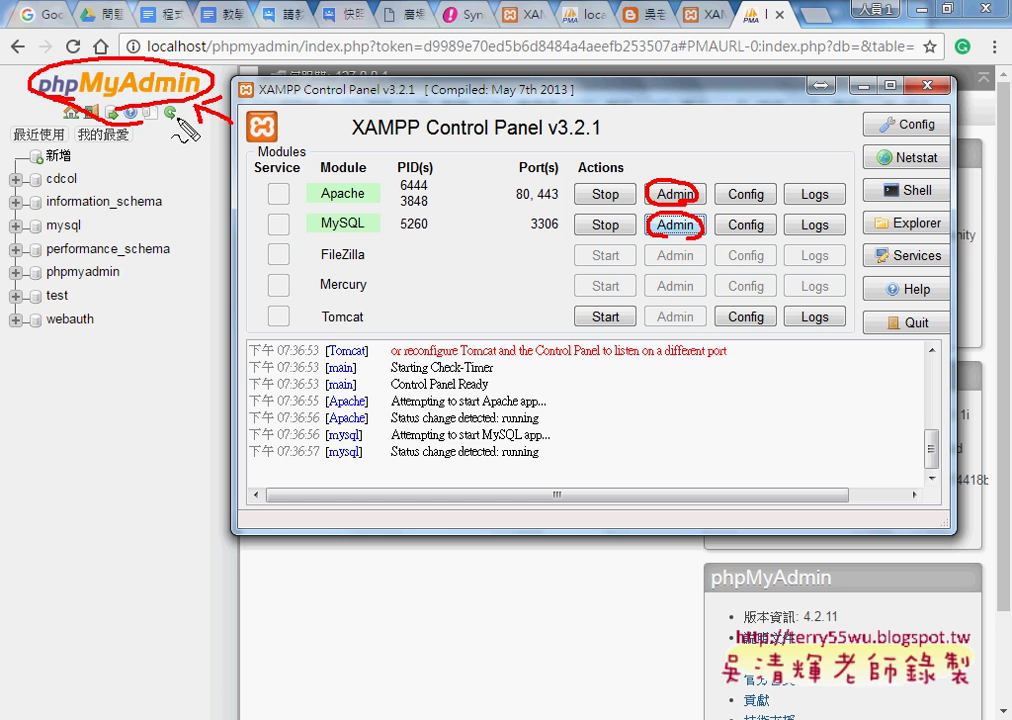
mouse_move(130, 110)
left_mouse_down()
mouse_move(301, 222)
mouse_move(291, 234)
left_mouse_up()
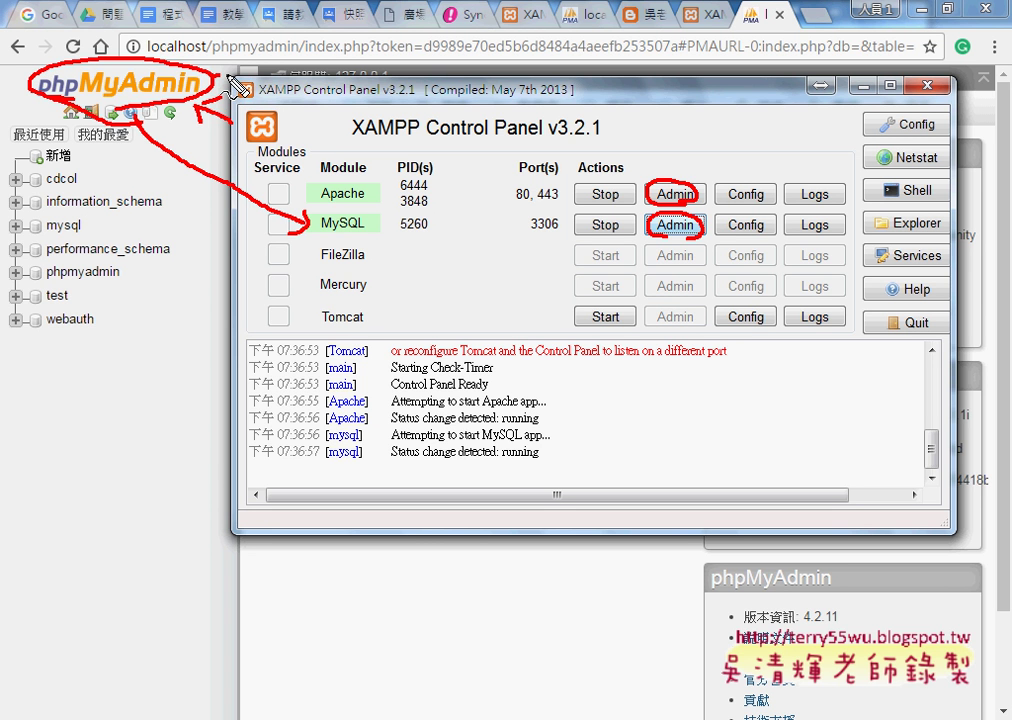
mouse_move(205, 78)
left_mouse_down()
mouse_move(342, 185)
mouse_move(371, 224)
left_mouse_up()
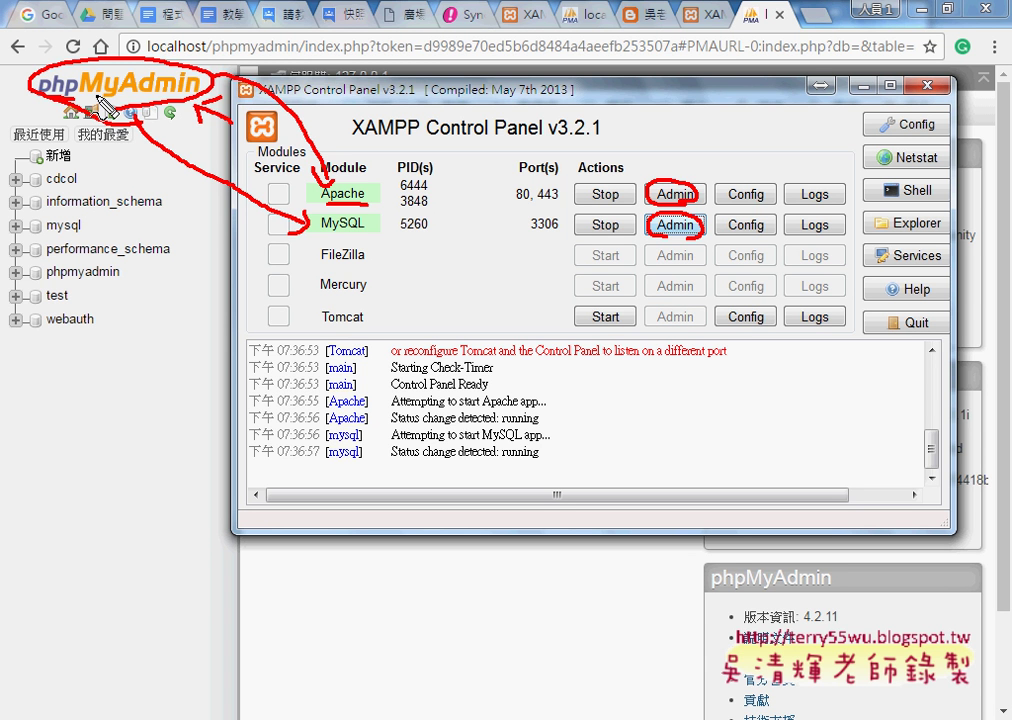
key("Escape")
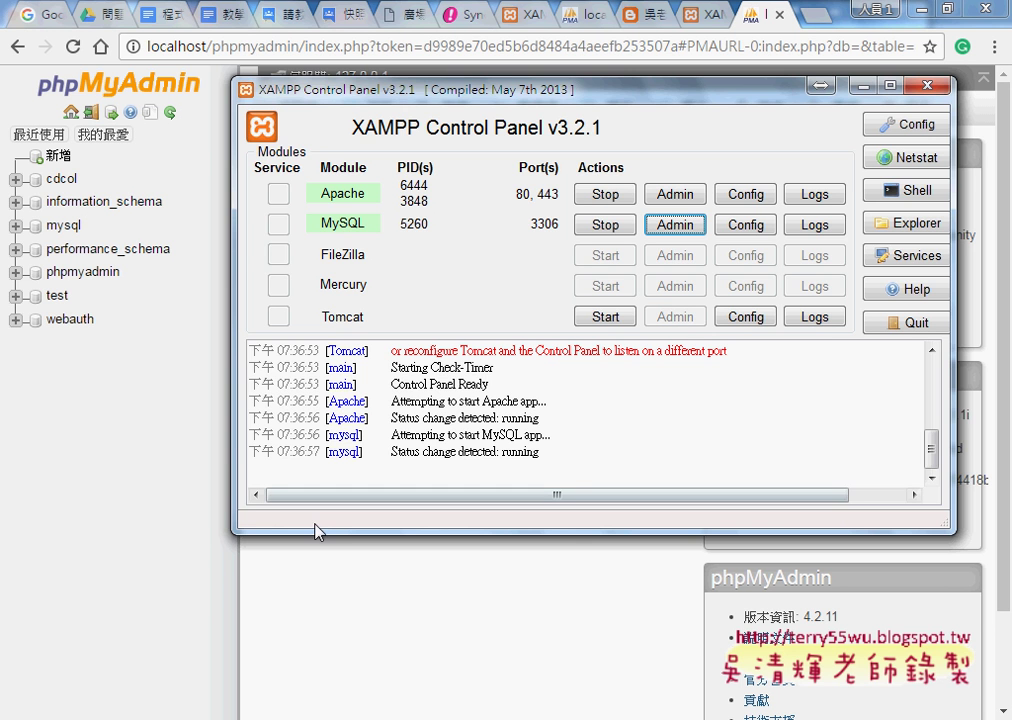
left_click(343, 583)
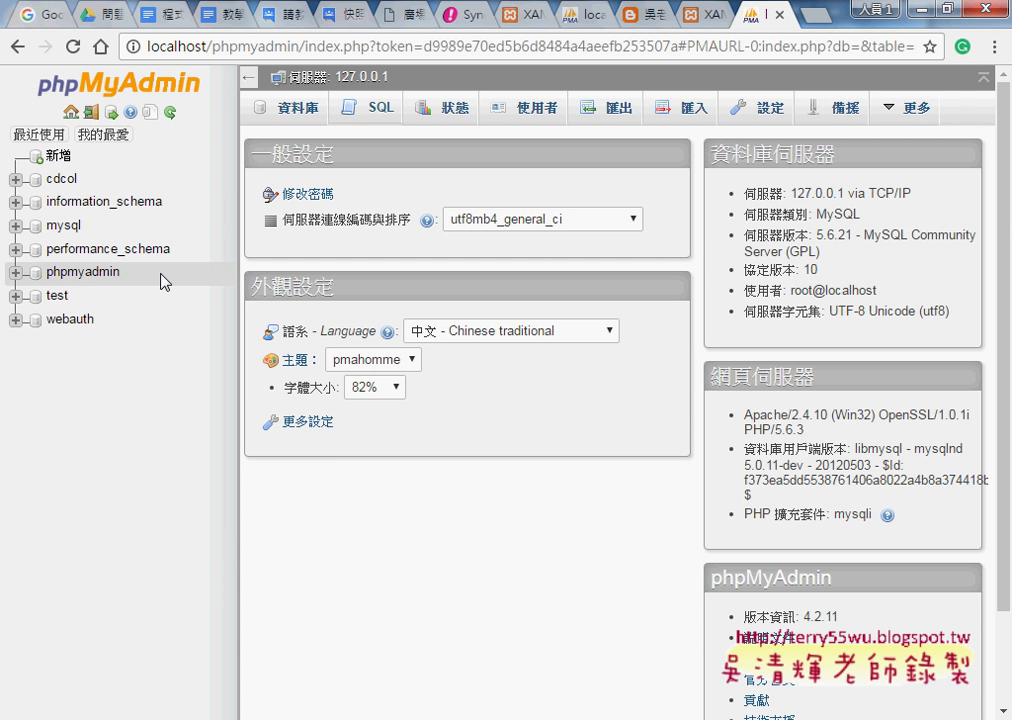
- From the 資料庫 tab, name a new database 問題1, choose utf8_unicode_ci collation and create it
left_click(72, 117)
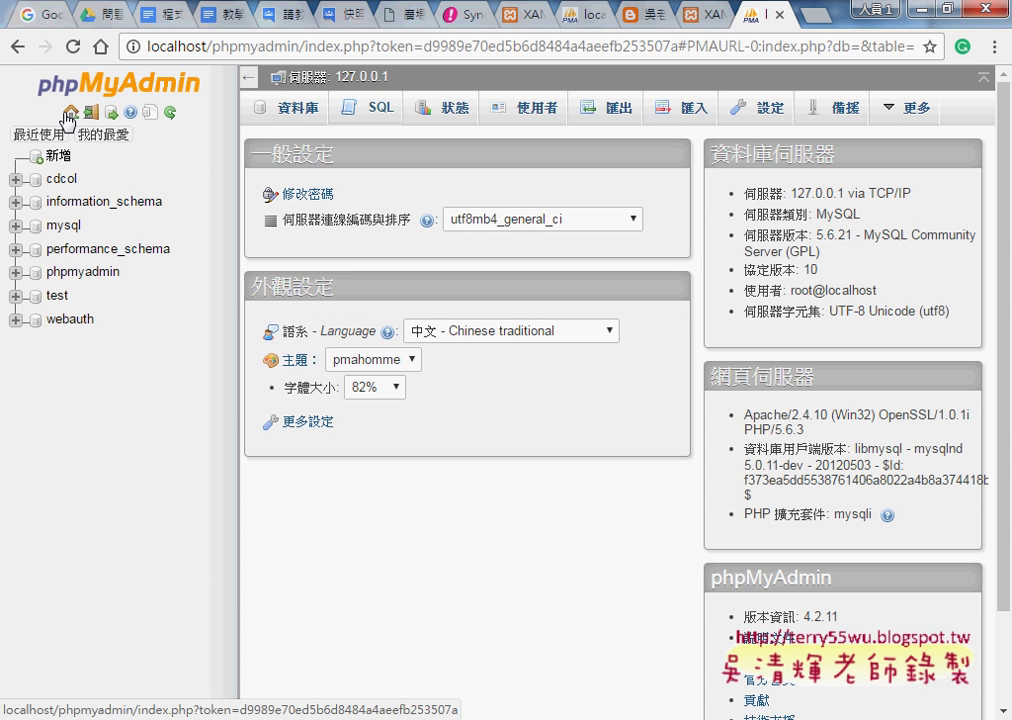
left_click(290, 118)
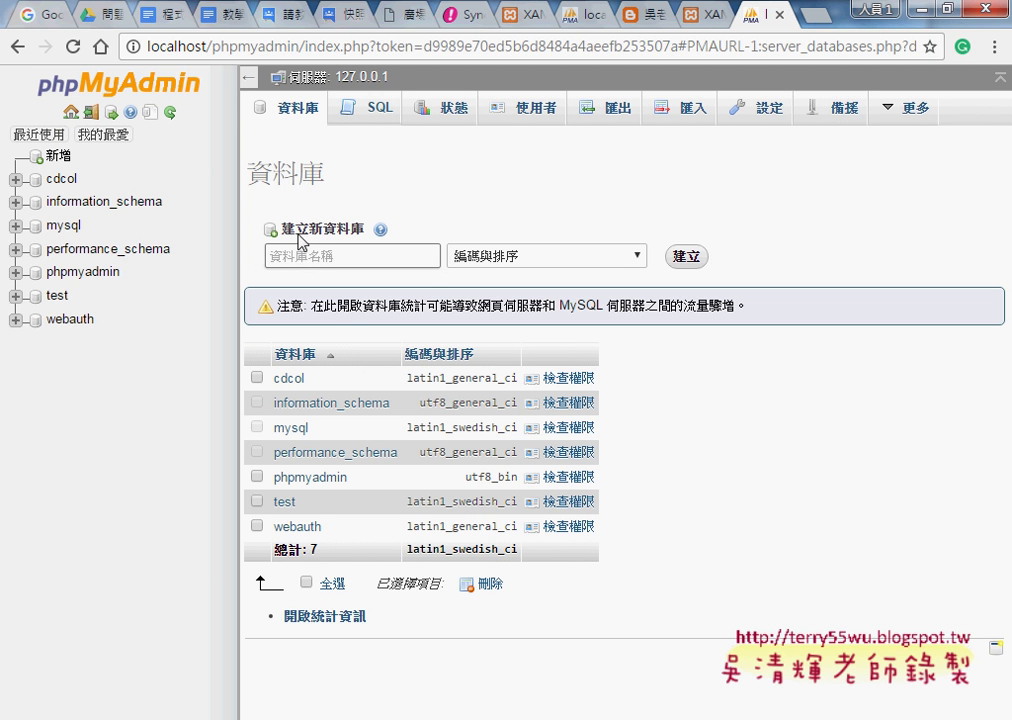
left_click(364, 253)
type("ㄣ")
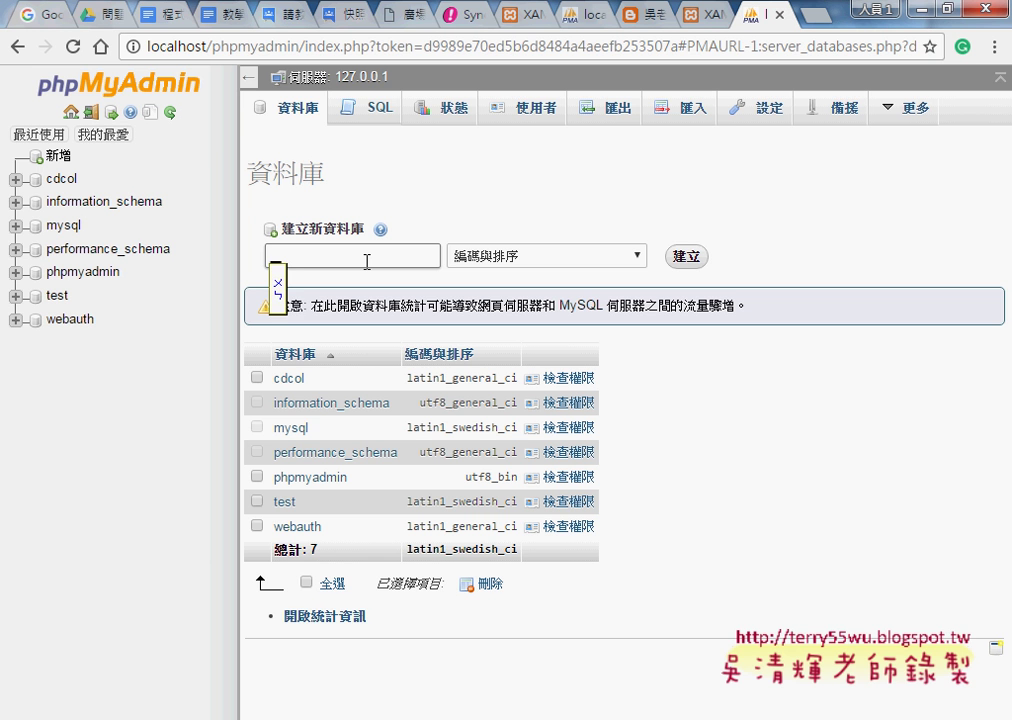
type("問ㄜㄊ")
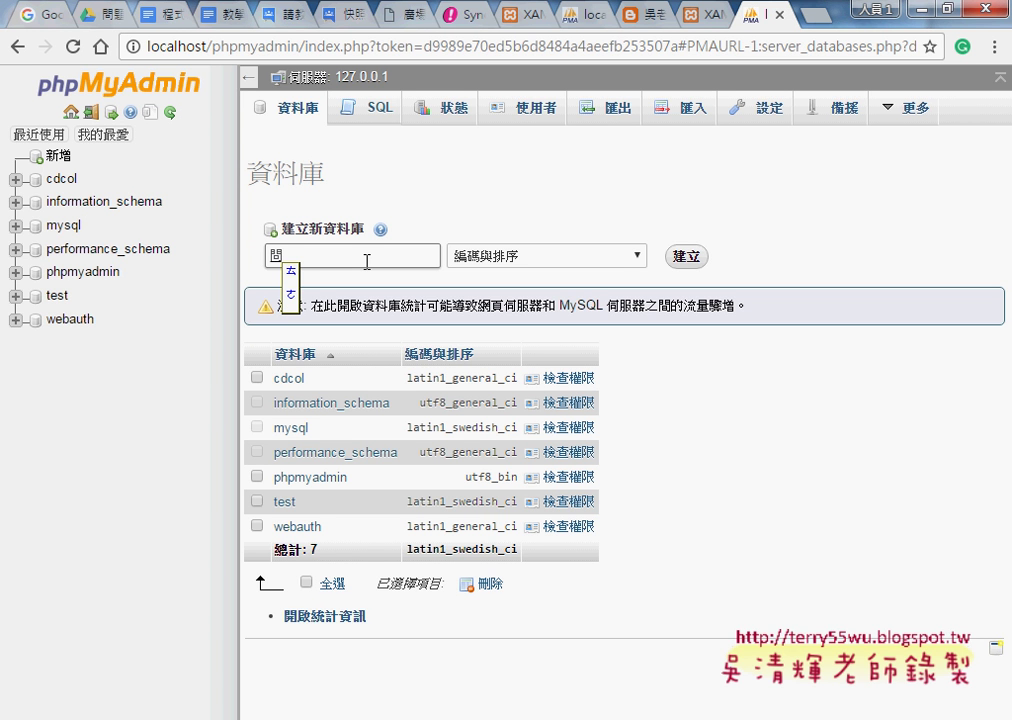
type("題")
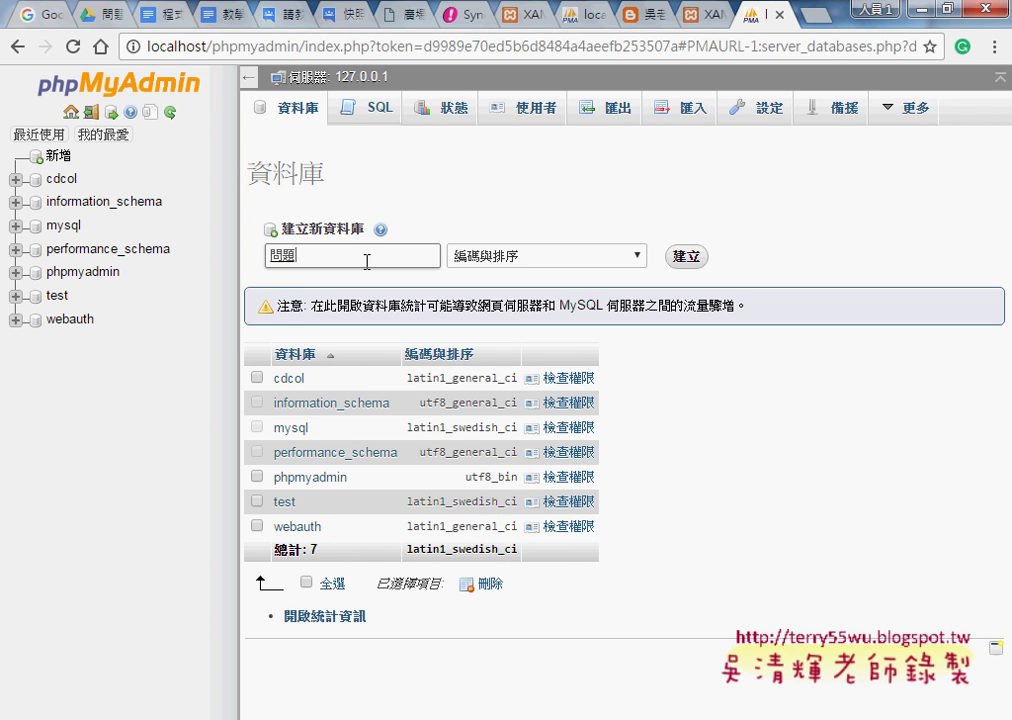
type("1")
left_click(636, 258)
scroll(641, 435, "down", 10)
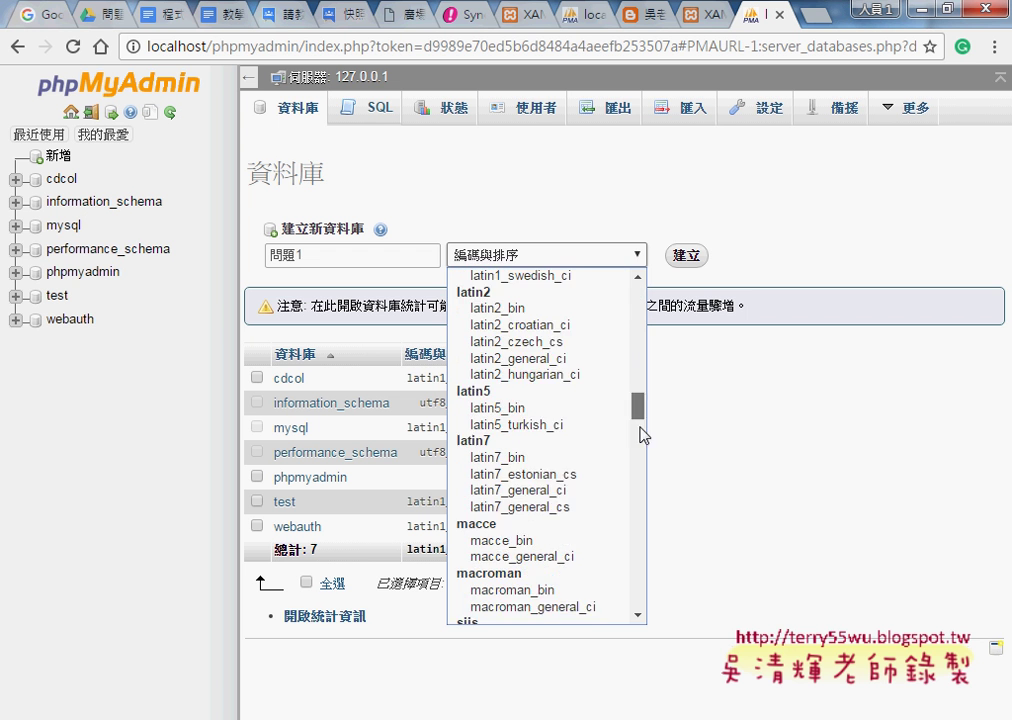
mouse_move(641, 435)
left_mouse_down()
mouse_move(641, 600)
mouse_move(641, 590)
left_mouse_up()
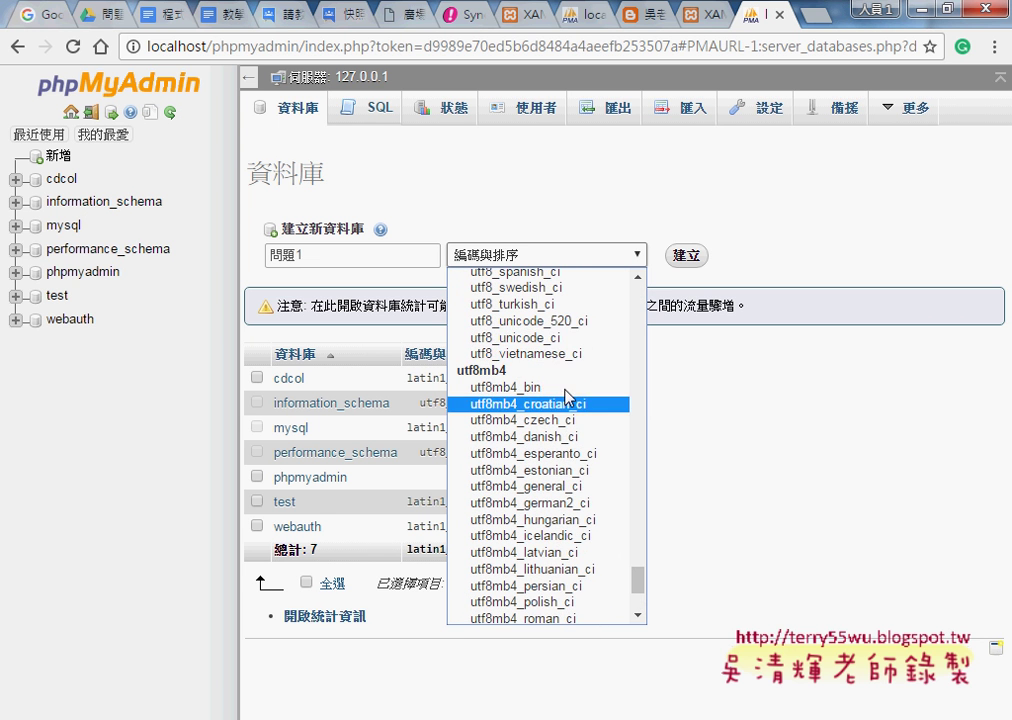
left_click(524, 338)
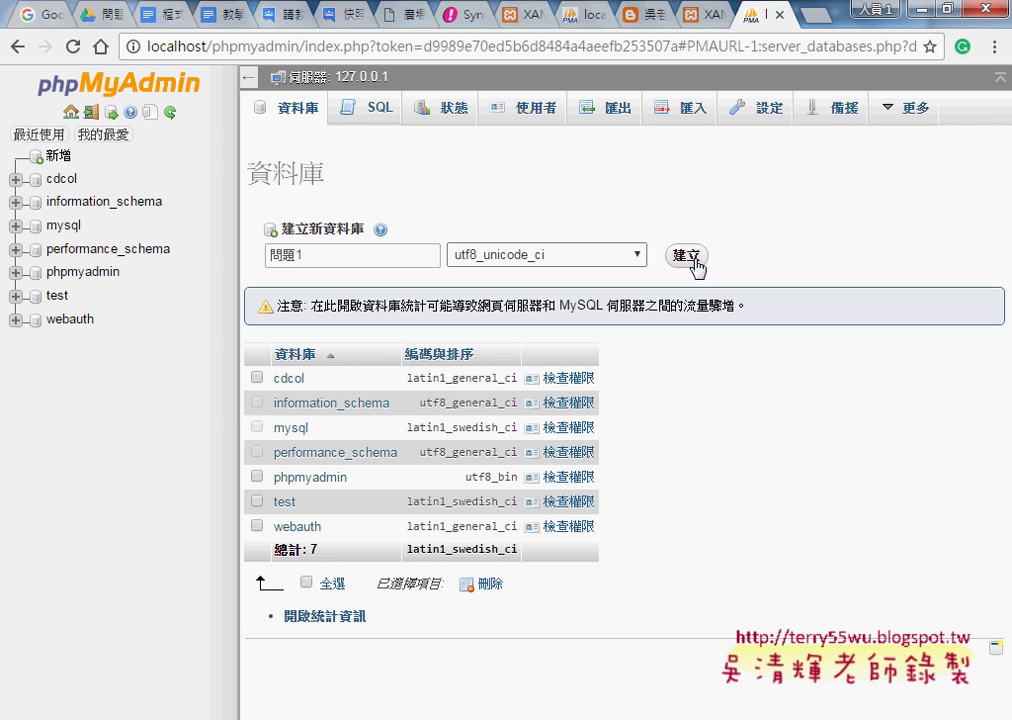
left_click(687, 256)
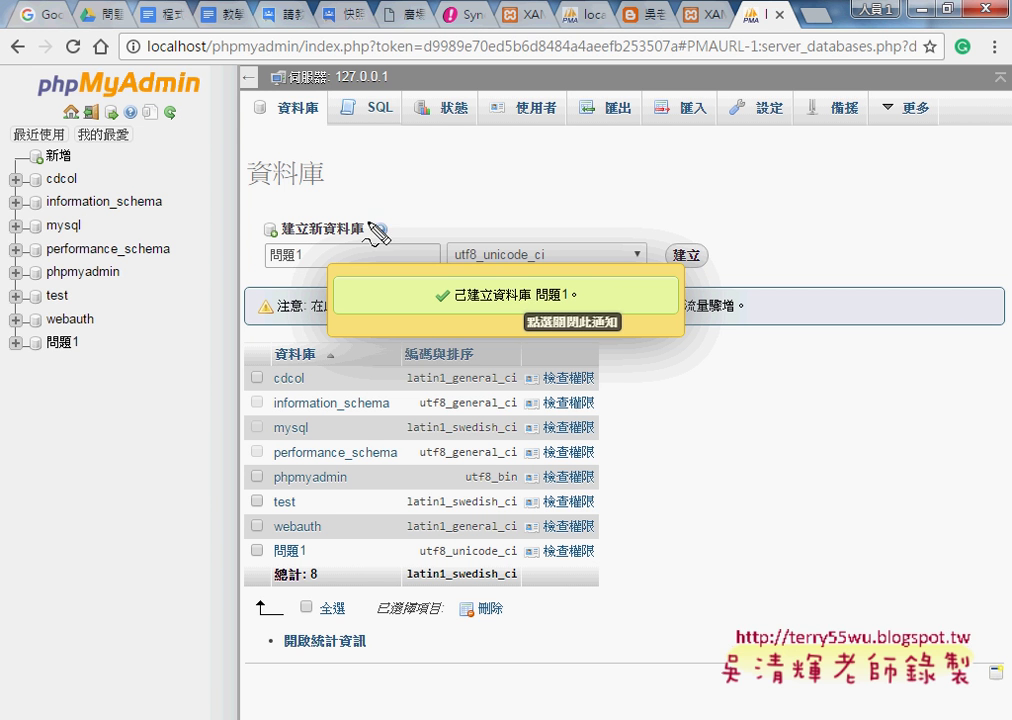
left_click_drag(547, 285, 497, 330)
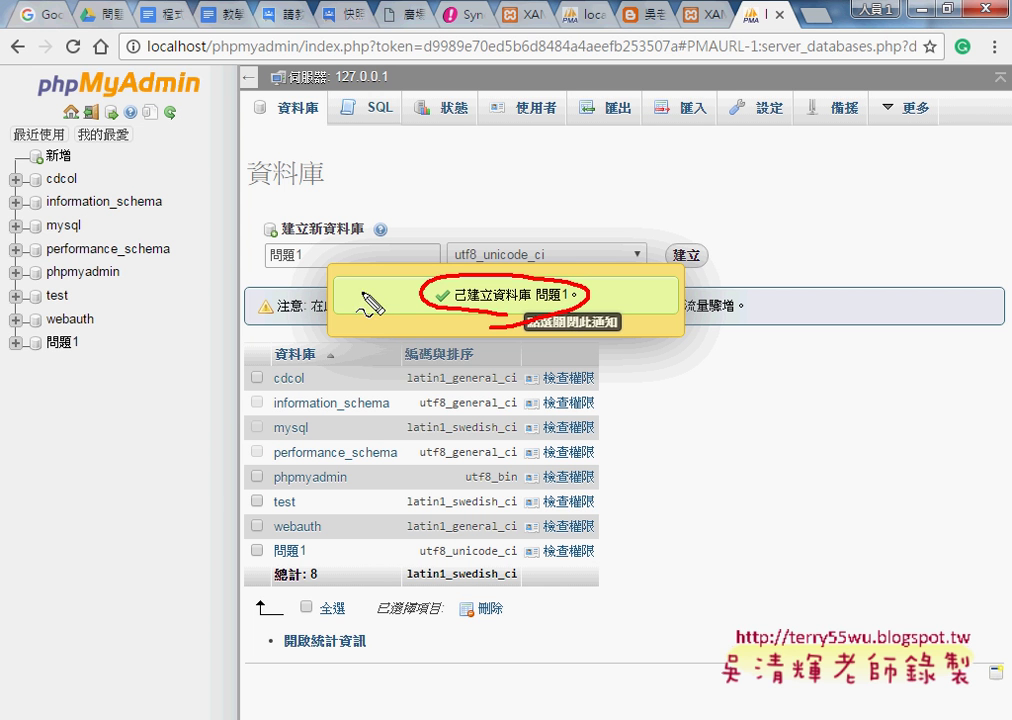
mouse_move(45, 383)
left_mouse_down()
mouse_move(185, 250)
mouse_move(55, 400)
left_mouse_up()
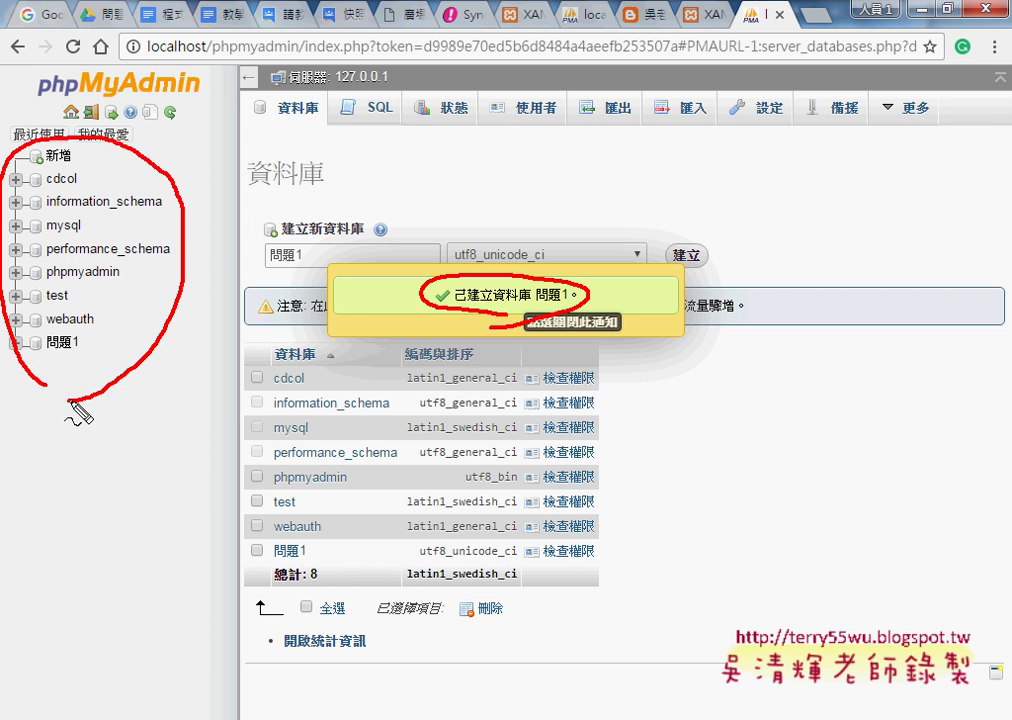
mouse_move(95, 322)
left_mouse_down()
mouse_move(28, 166)
mouse_move(28, 325)
left_mouse_up()
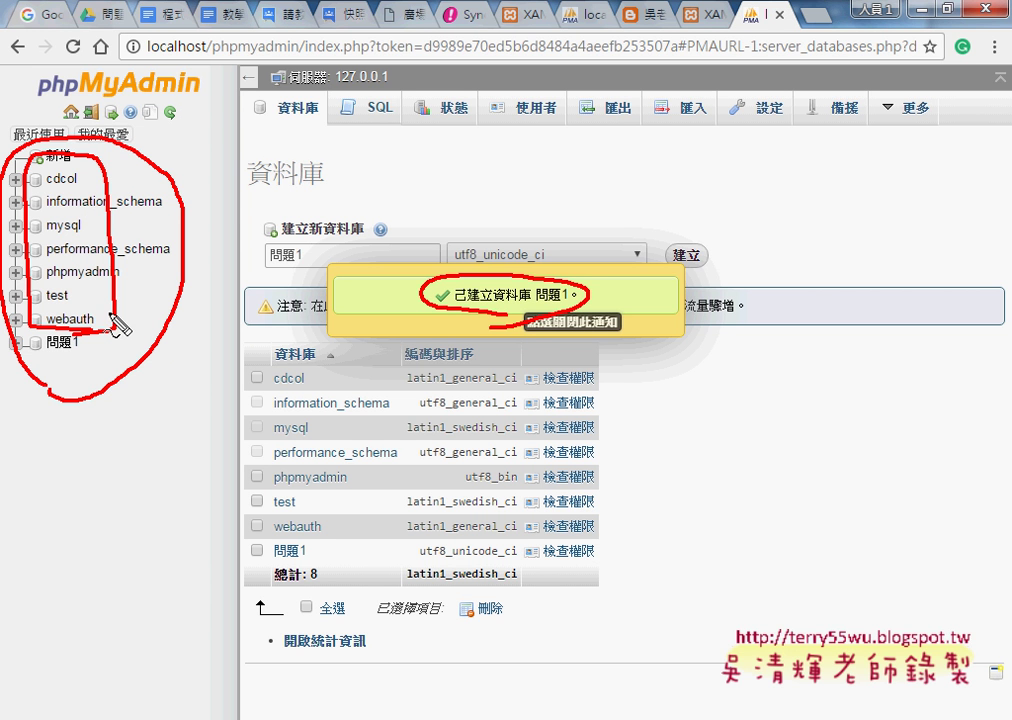
mouse_move(36, 334)
left_mouse_down()
mouse_move(93, 346)
mouse_move(34, 352)
left_mouse_up()
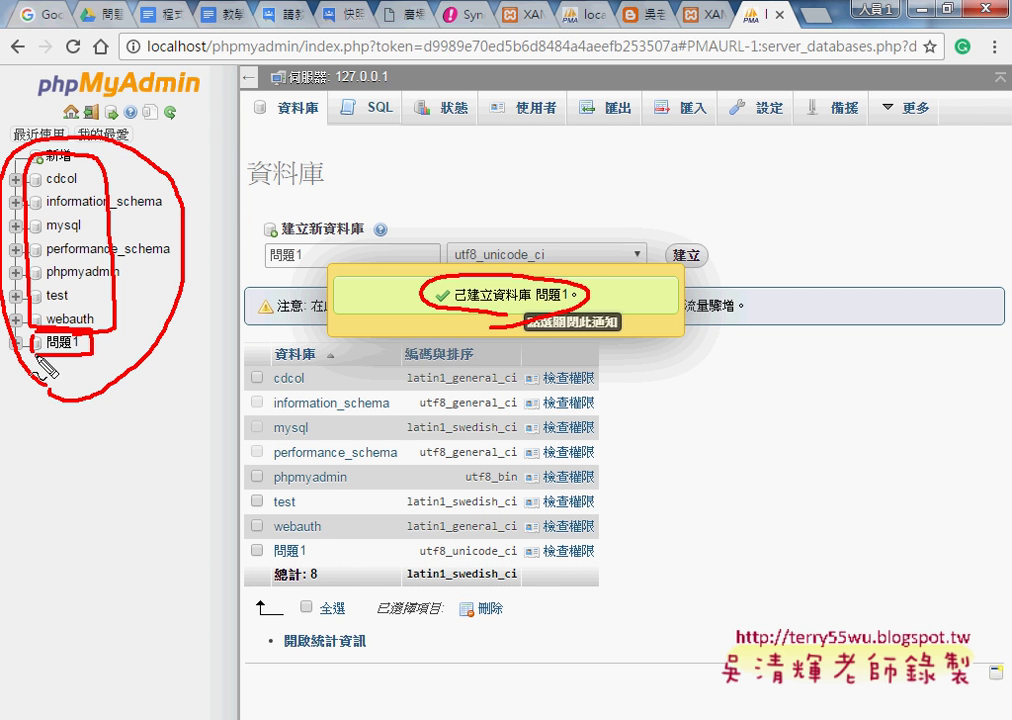
mouse_move(428, 302)
left_mouse_down()
mouse_move(193, 367)
mouse_move(100, 356)
mouse_move(125, 362)
left_mouse_up()
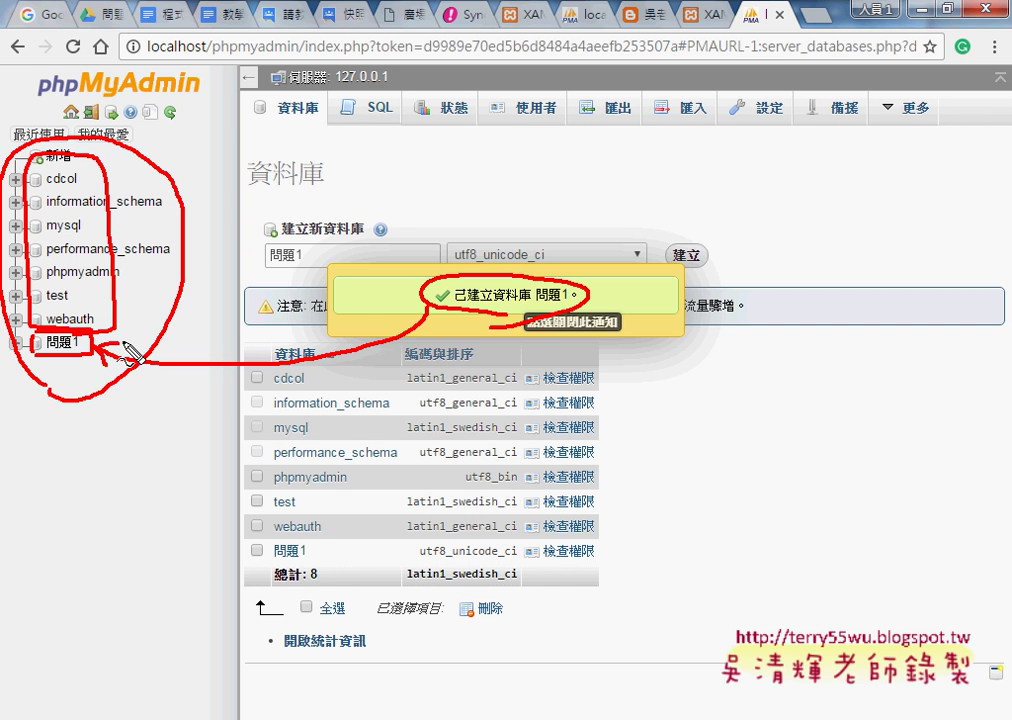
key("Escape")
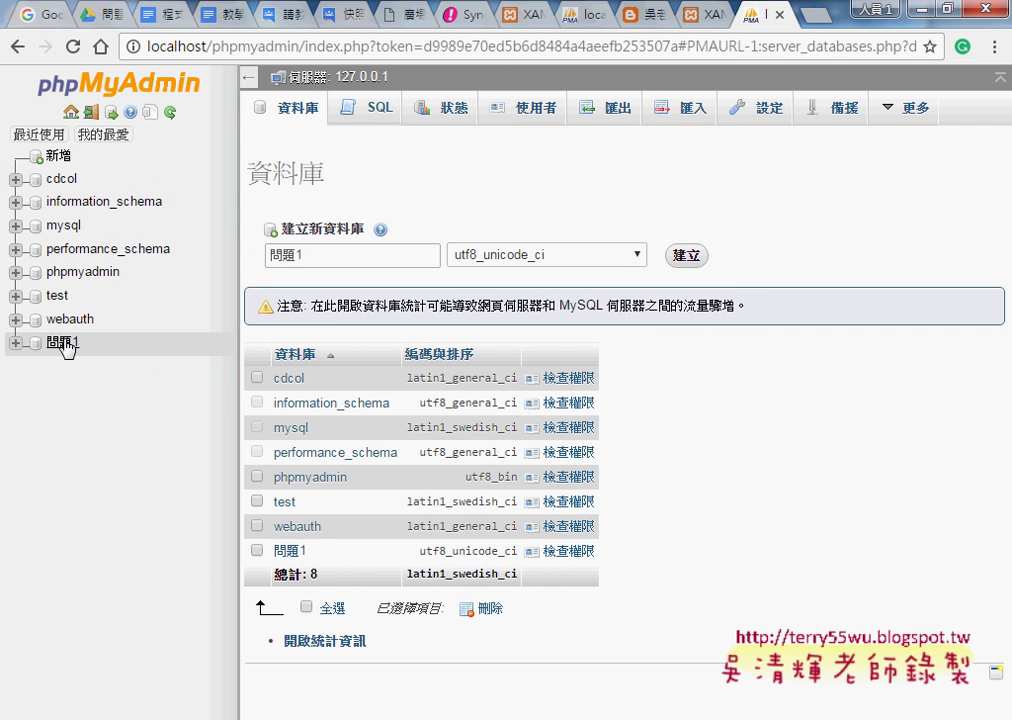
- Open the 問題1 database, name the new table 問題1 and select its column count of 4
left_click(64, 345)
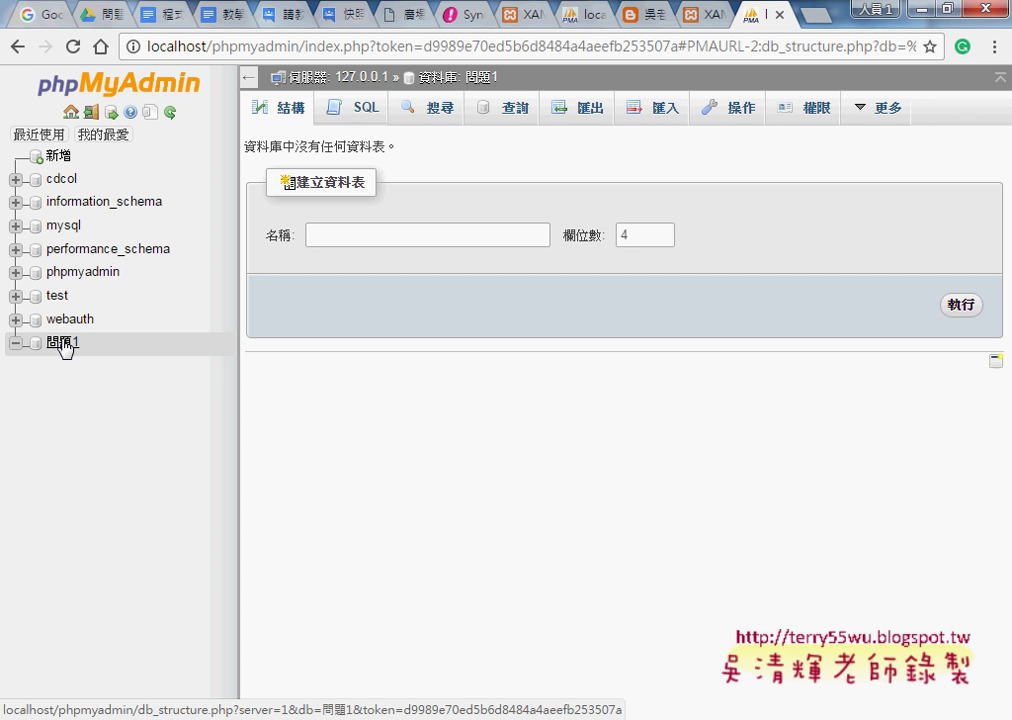
mouse_move(76, 343)
left_mouse_down()
mouse_move(47, 343)
mouse_move(320, 232)
mouse_move(330, 245)
left_mouse_up()
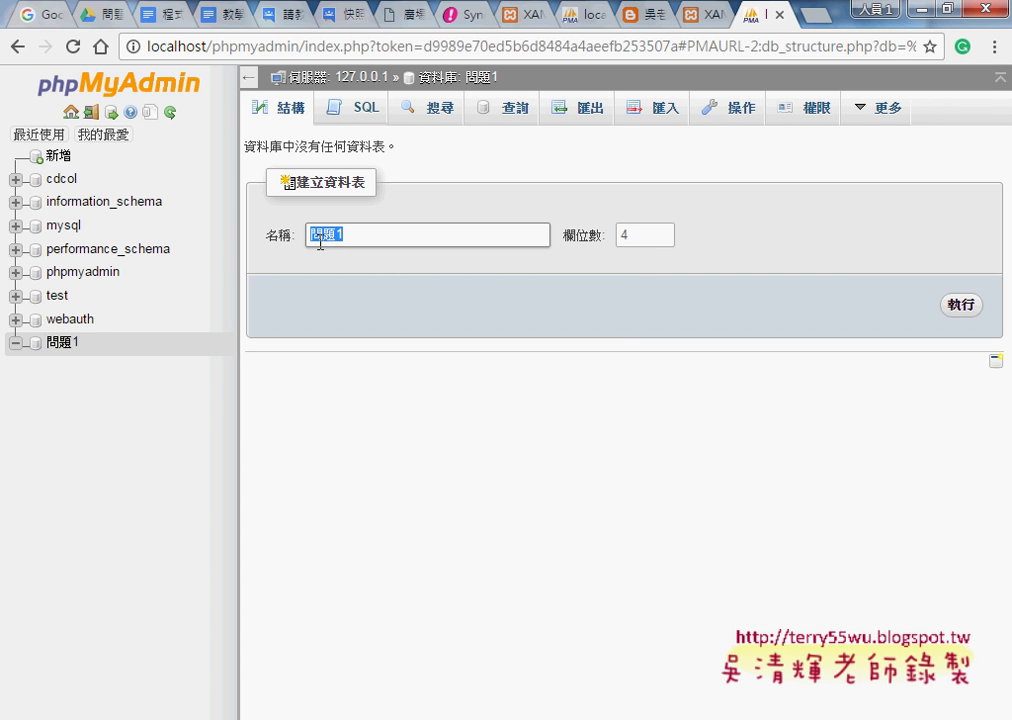
double_click(632, 236)
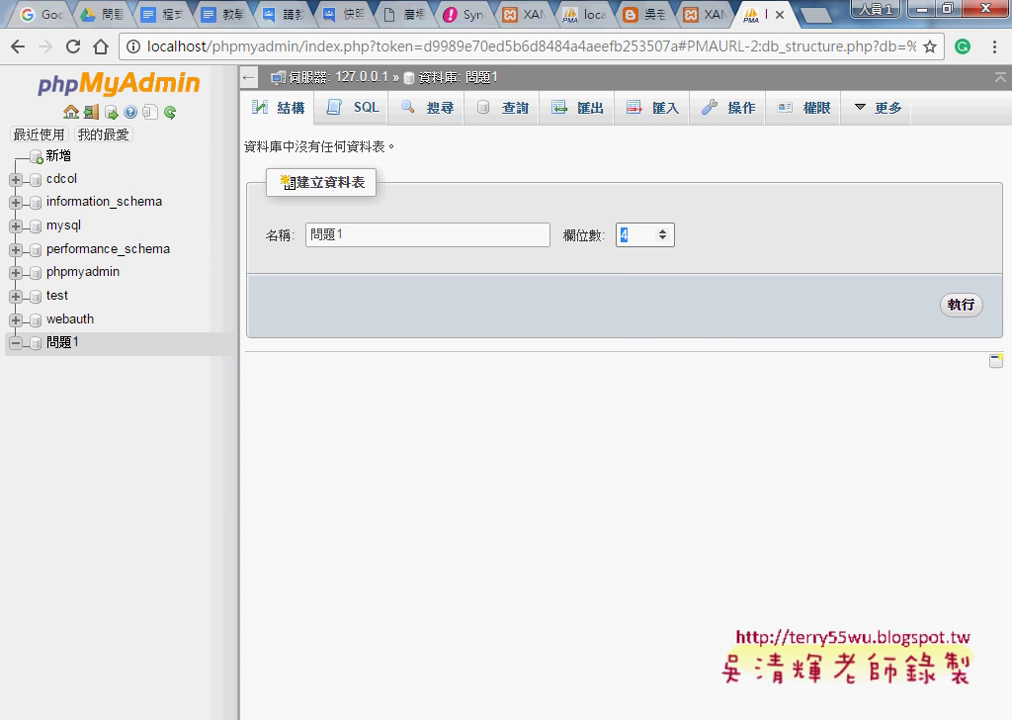
- Confirm in Excel that the header row B2:F2 holds five fields, 姓名 through 標準體重
left_click(467, 640)
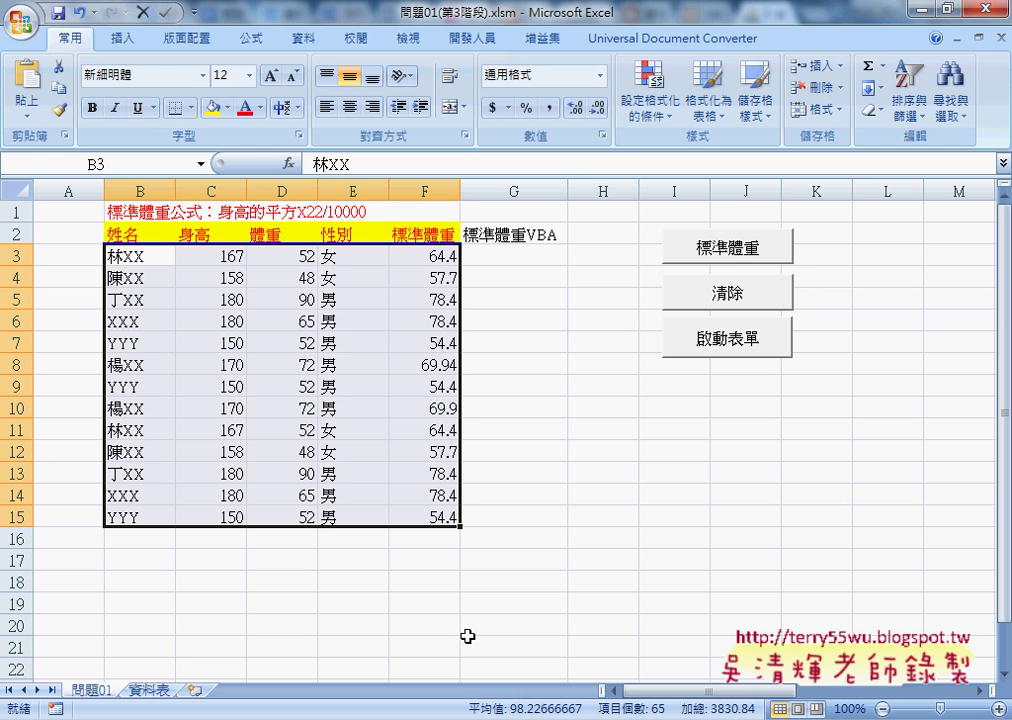
left_click_drag(130, 233, 415, 233)
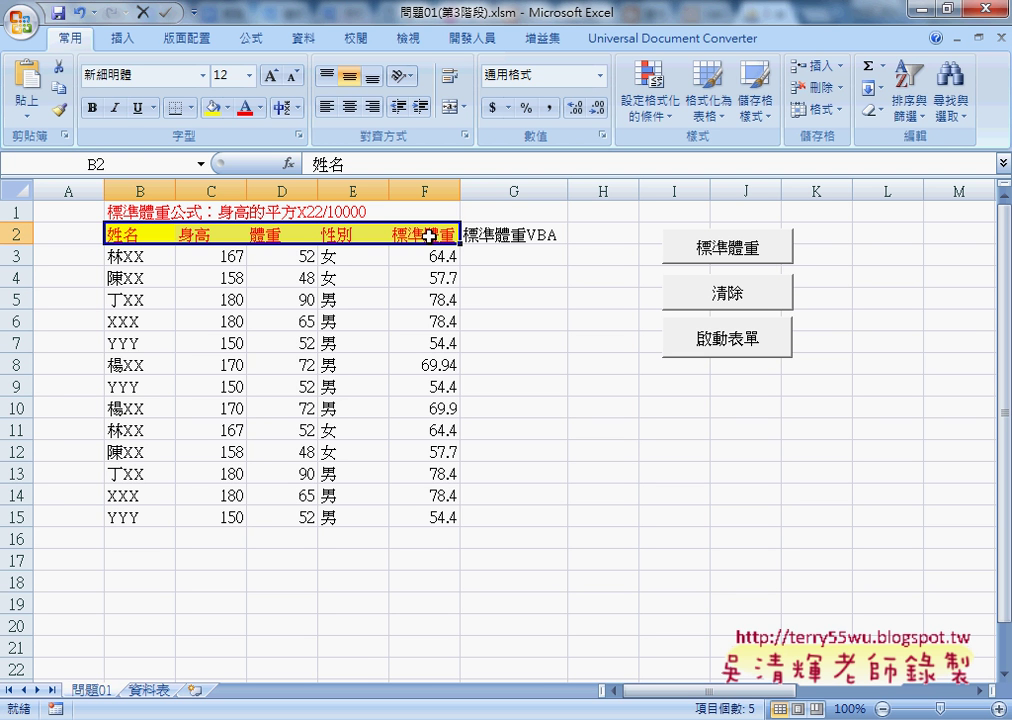
left_click(918, 12)
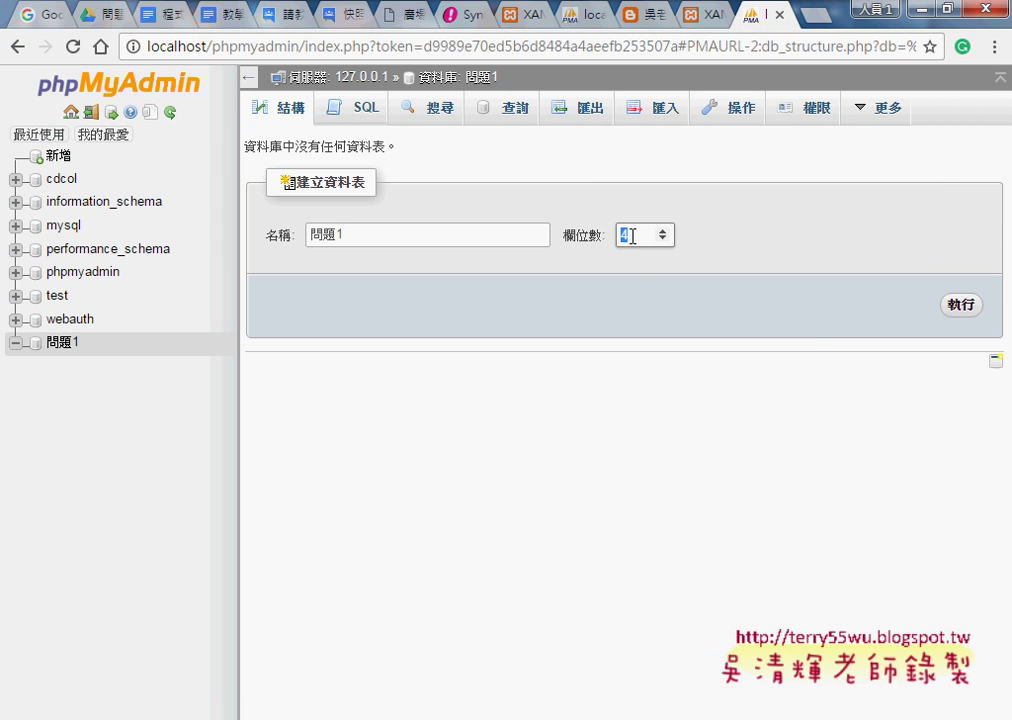
- Set table 問題1 to 5 columns and copy the five Excel header names B2:F2
type("5")
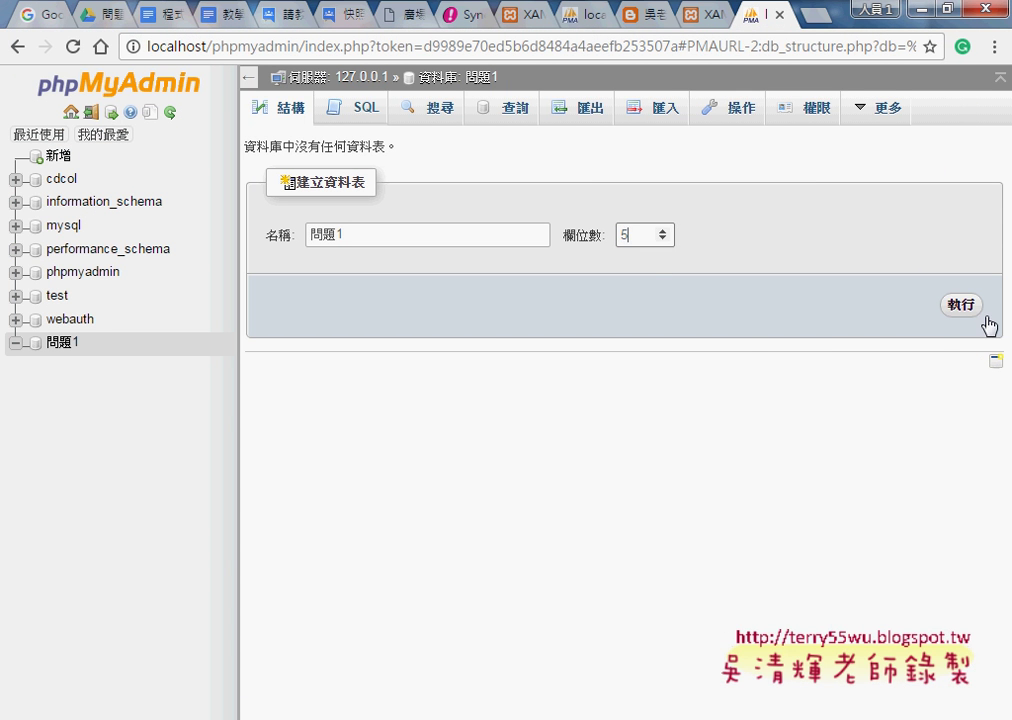
left_click(950, 308)
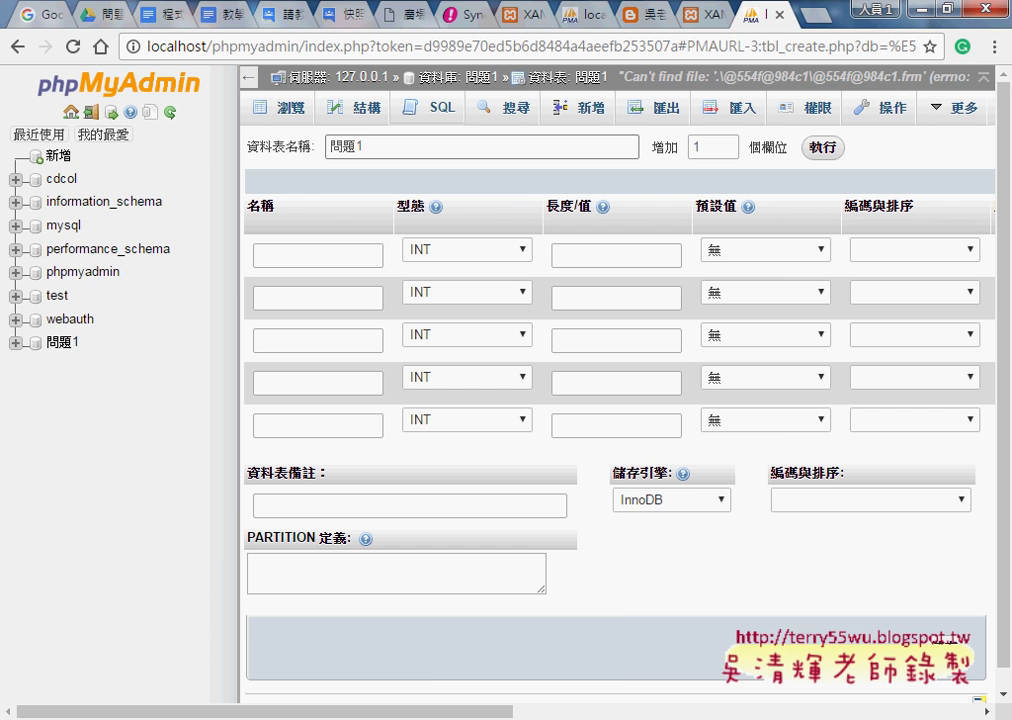
mouse_move(413, 714)
left_click(448, 617)
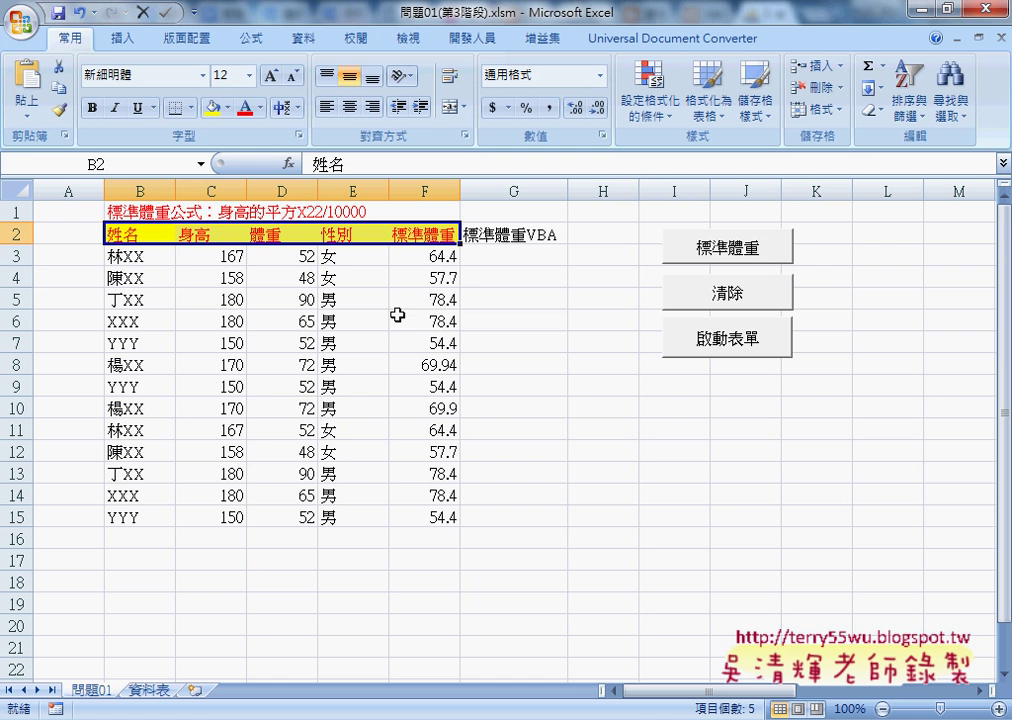
right_click(155, 236)
left_click(205, 267)
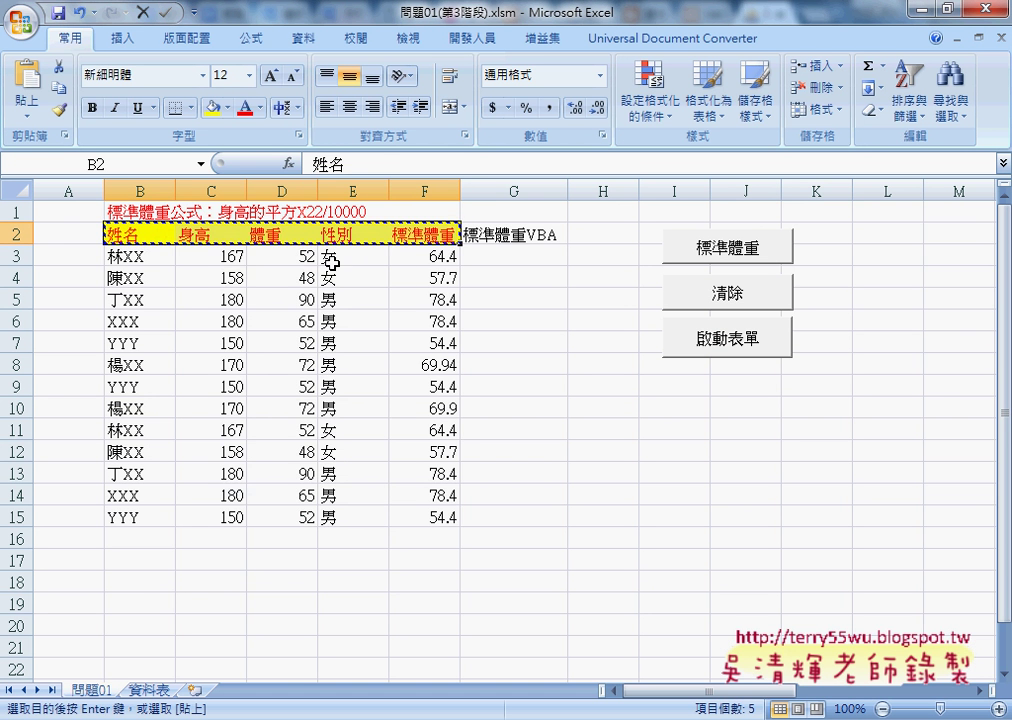
left_click(912, 12)
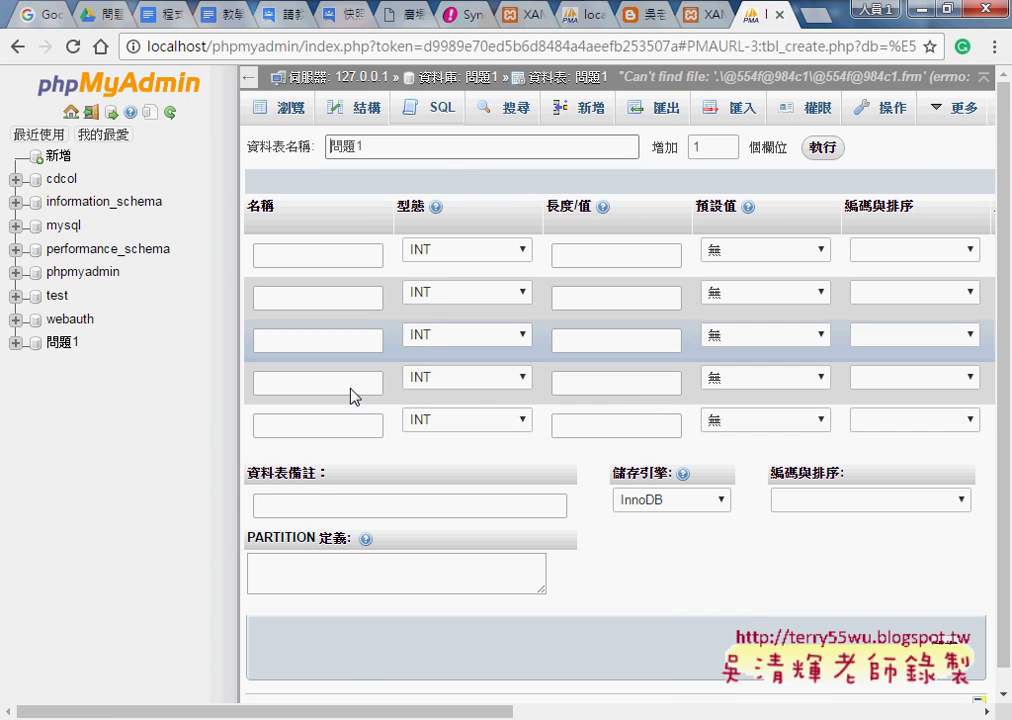
- Paste the five copied header names into the fifth column's name field
left_click(291, 428)
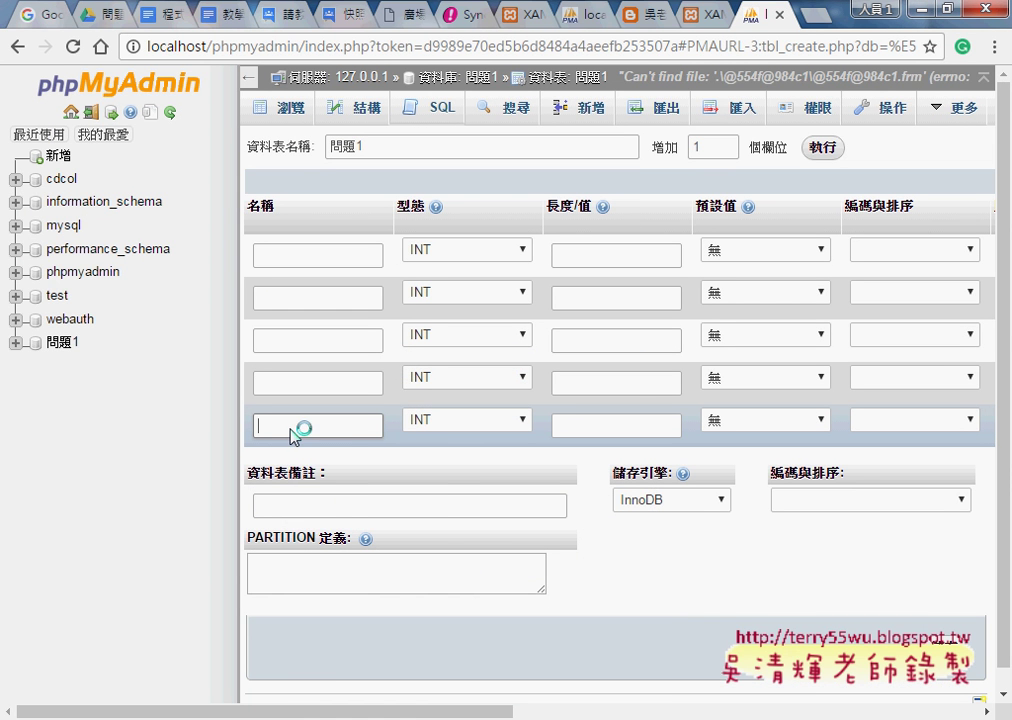
right_click(291, 429)
left_click(340, 550)
key("ctrl+v")
left_click(313, 427)
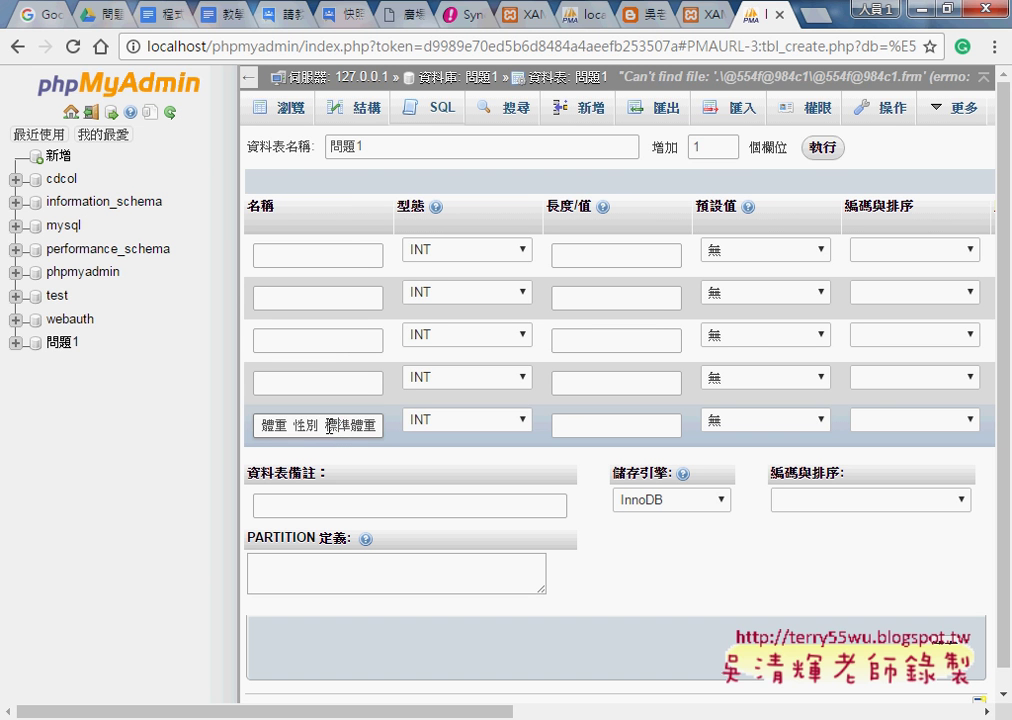
left_click_drag(326, 422, 237, 419)
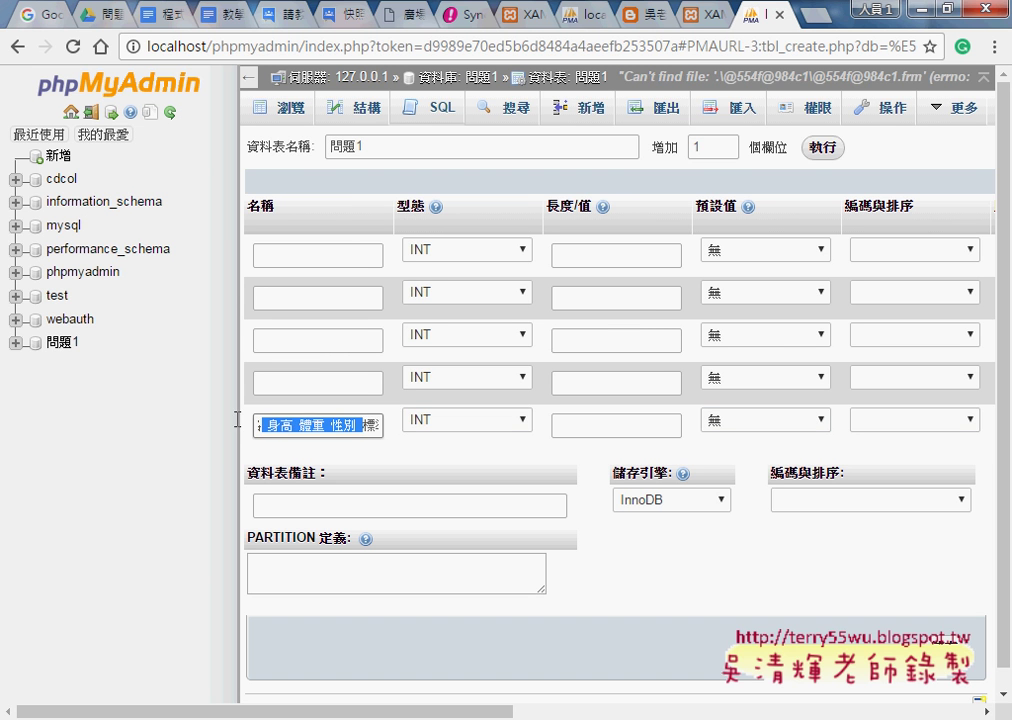
left_click(290, 428)
- Move 姓名, 身高, 體重 and 性別 from the pasted text into the first four name fields
left_click_drag(286, 428, 262, 424)
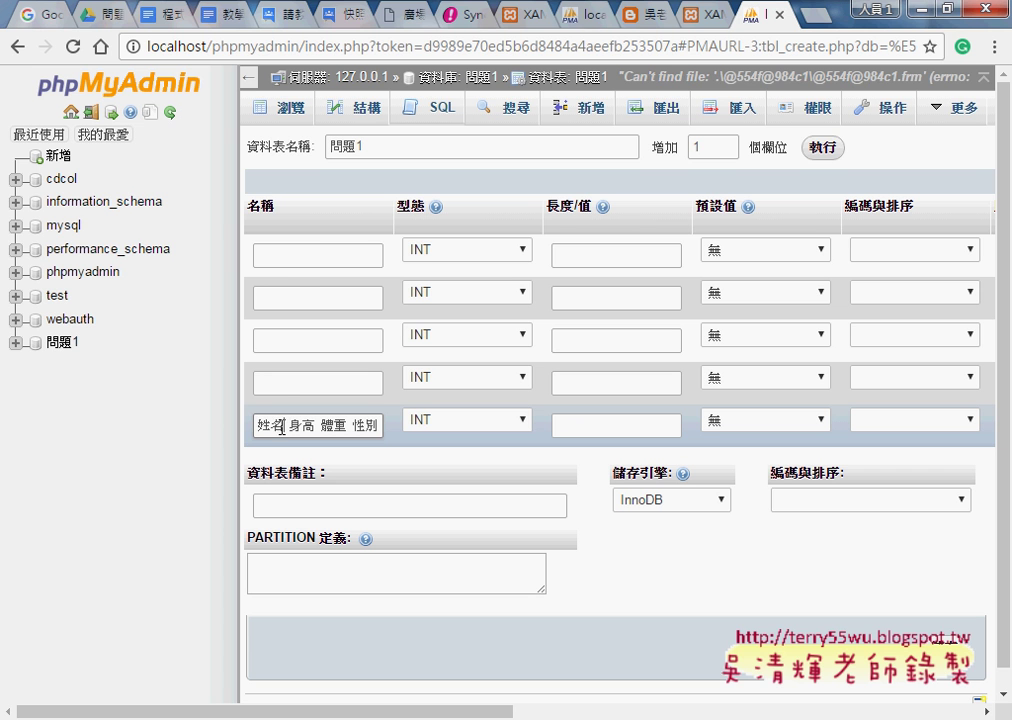
left_click_drag(276, 259, 272, 256)
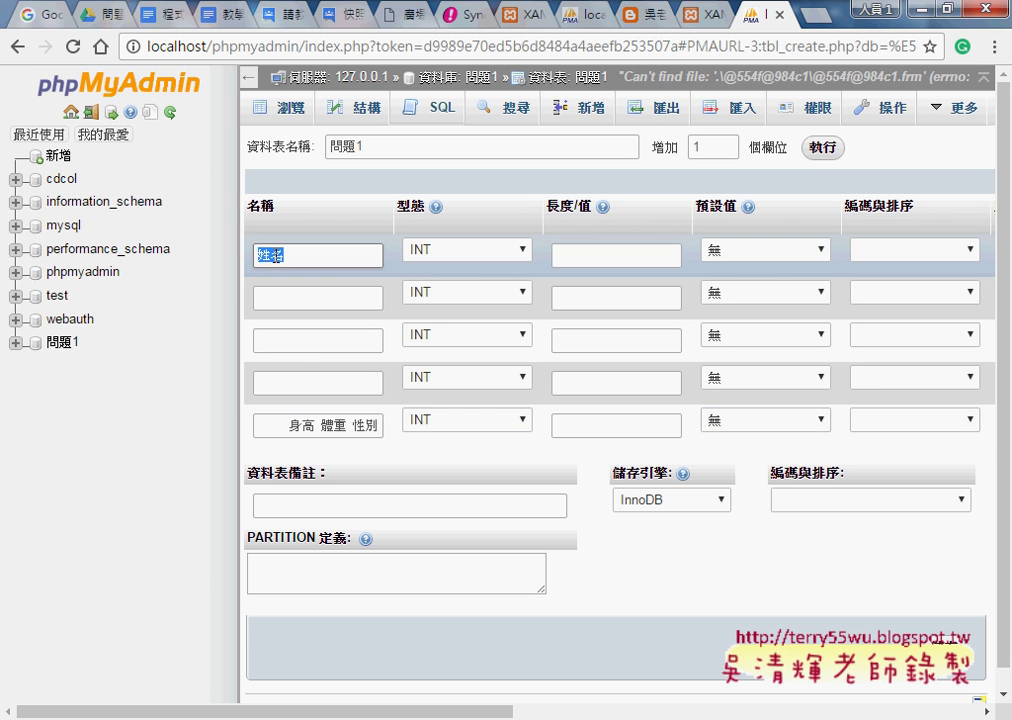
double_click(300, 425)
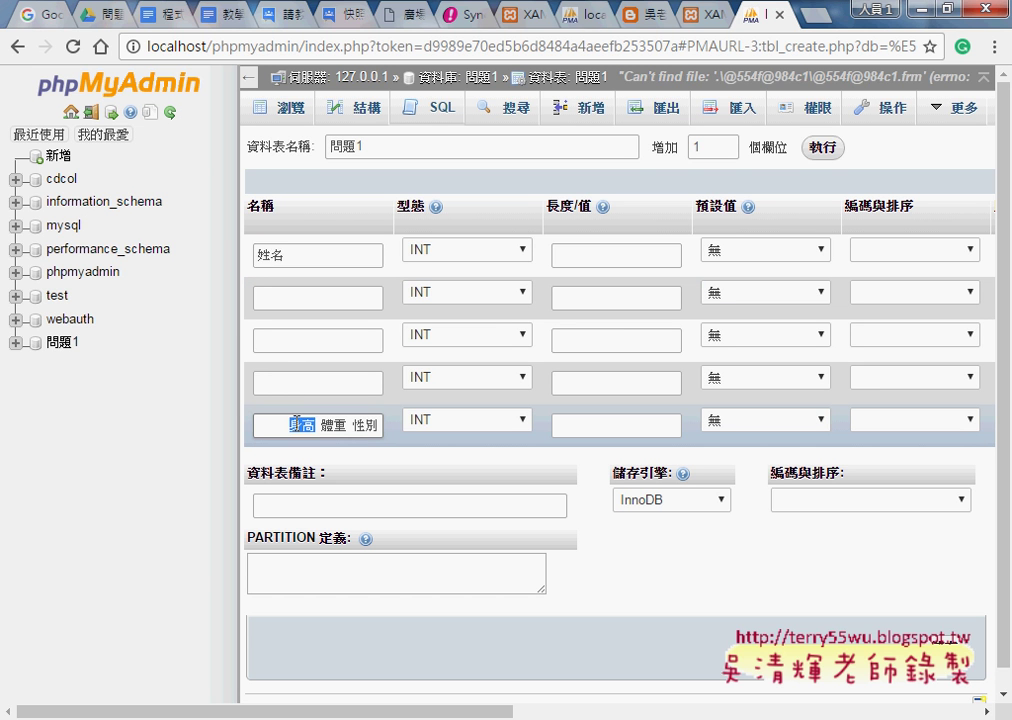
left_click_drag(300, 425, 282, 298)
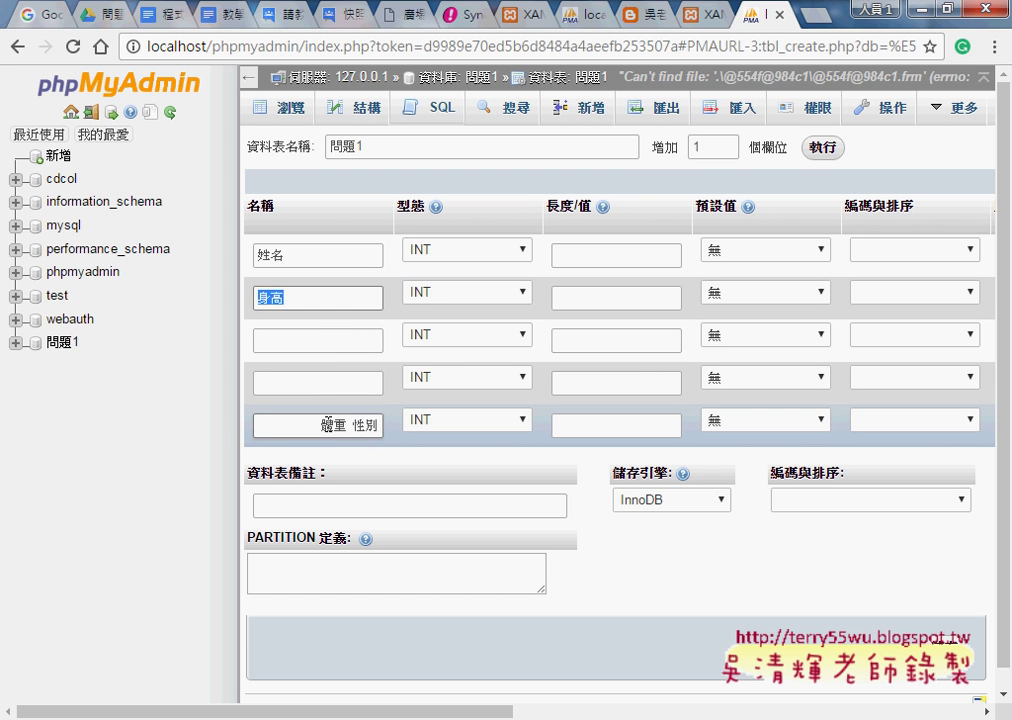
double_click(338, 426)
left_click_drag(344, 426, 282, 340)
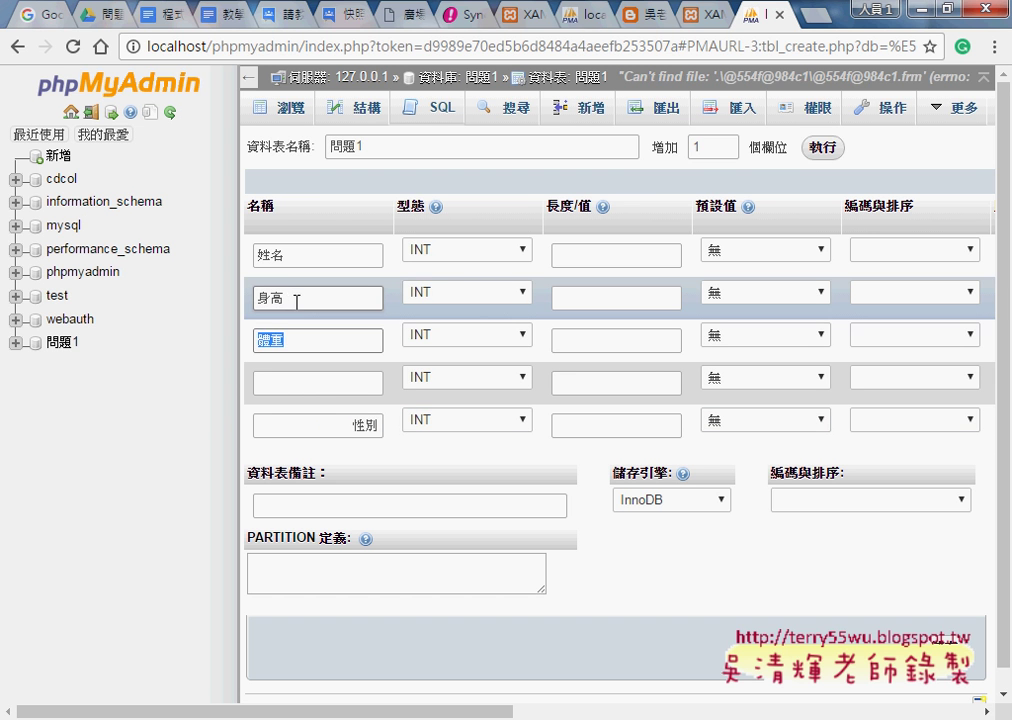
left_click(304, 299)
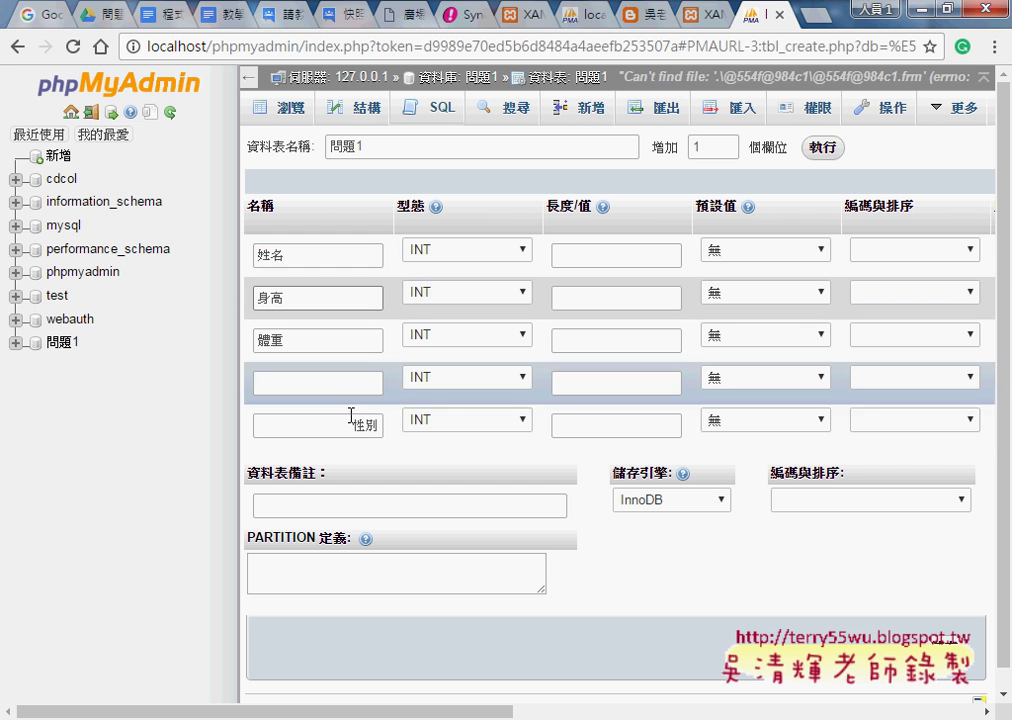
left_click(364, 425)
double_click(364, 425)
left_click_drag(357, 424, 300, 382)
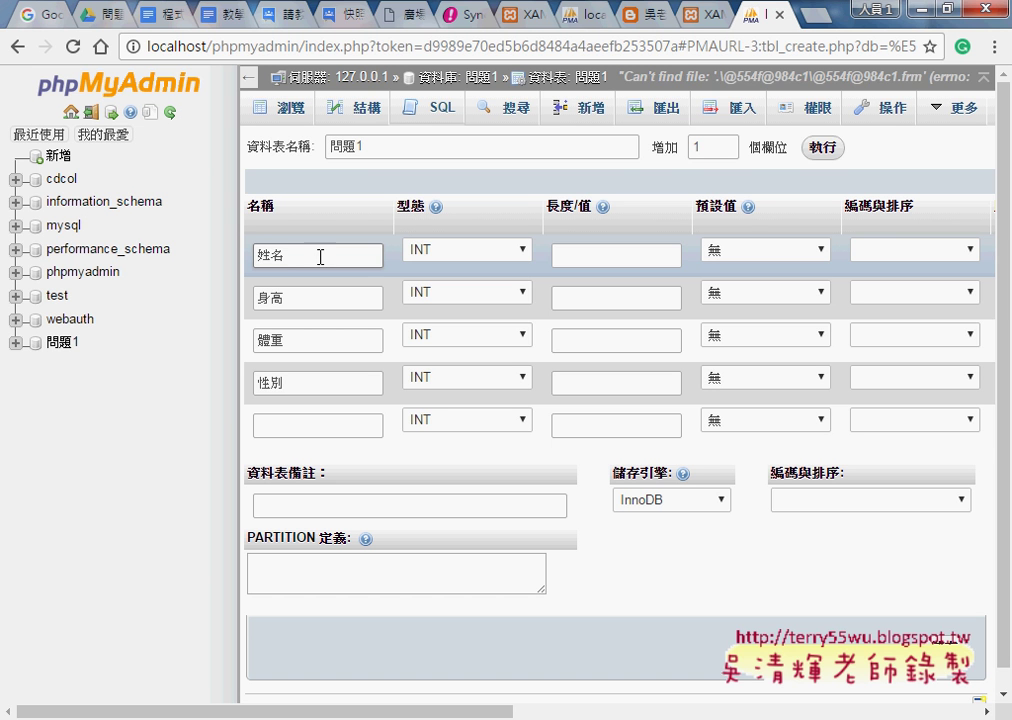
- Name the fifth column 標準體重
left_click(295, 300)
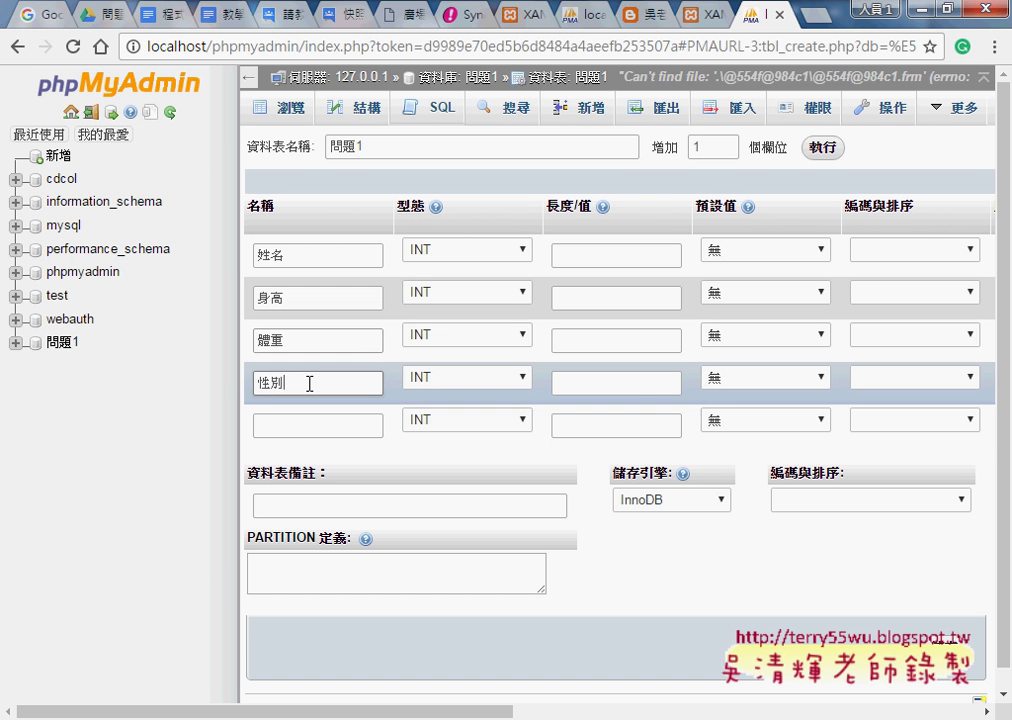
left_click_drag(350, 424, 270, 427)
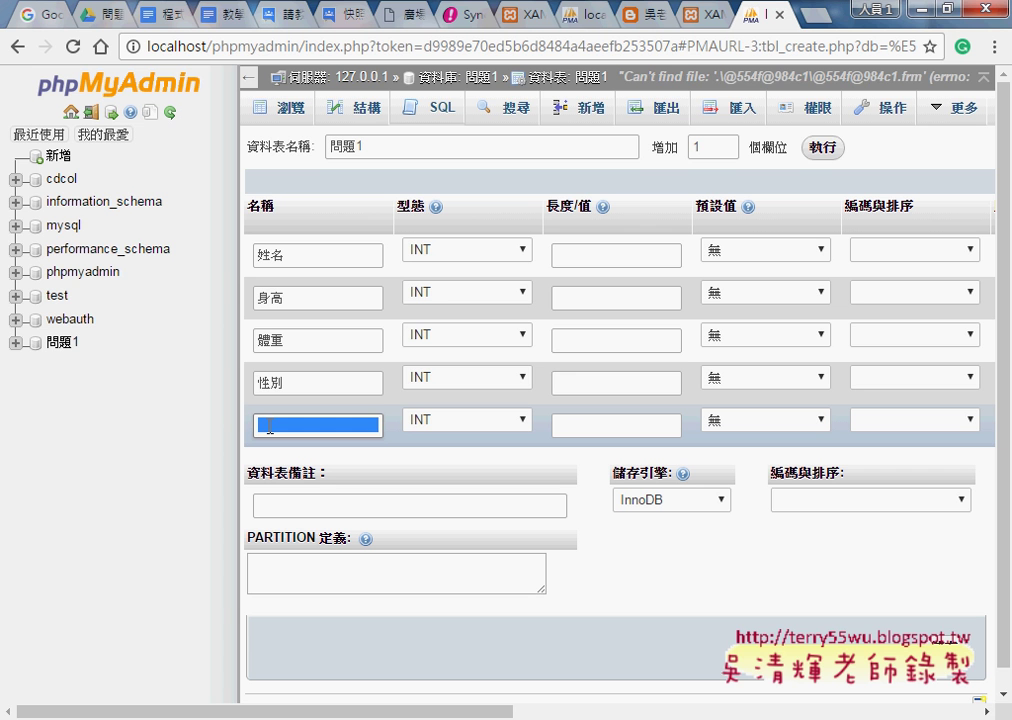
type("標準體重")
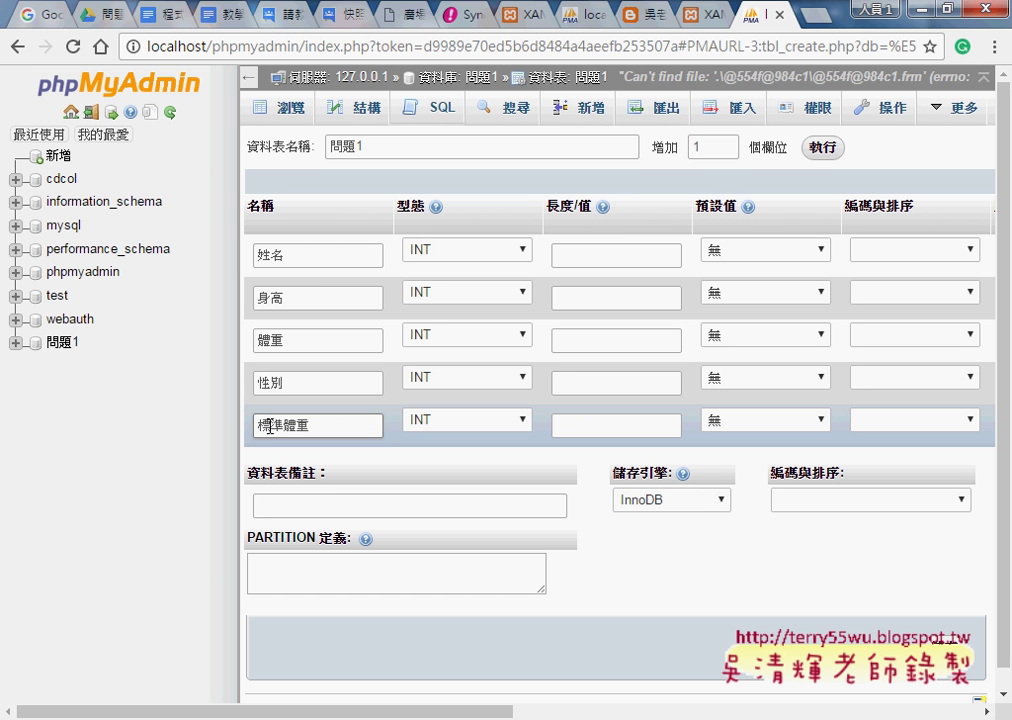
left_click(292, 297)
left_click_drag(310, 425, 255, 425)
left_click(262, 254)
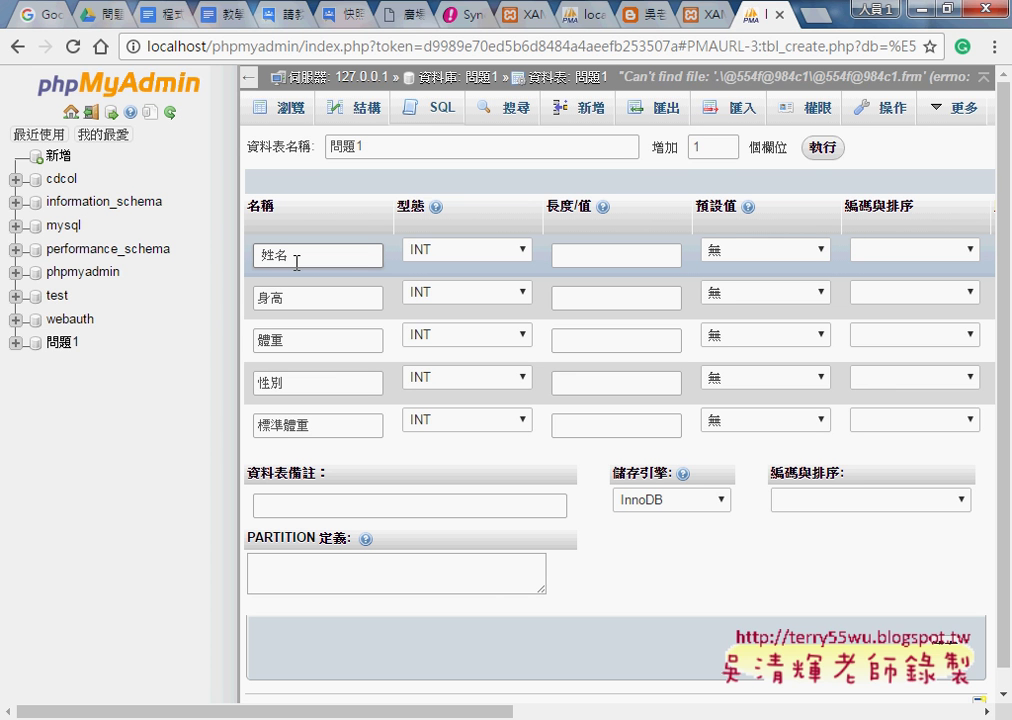
- Delete the leading space before 姓名 in the first column name
key("BackSpace")
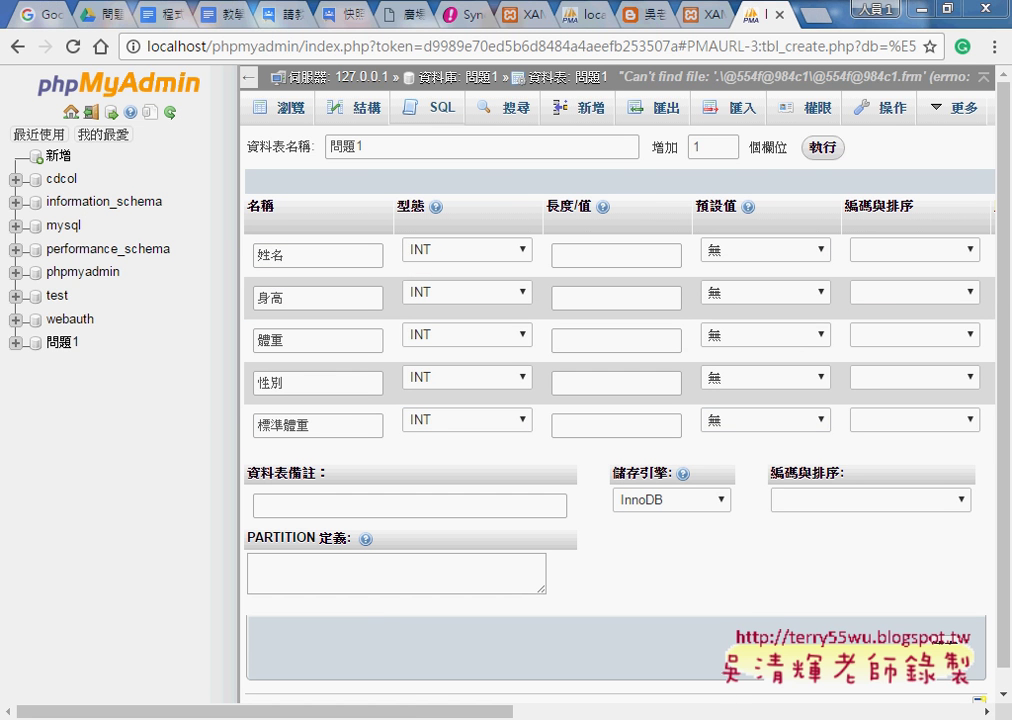
- Select the 姓名 (B2:B15) and 性別 (E2:E15) columns in Excel as the text fields
mouse_move(393, 719)
left_click(587, 650)
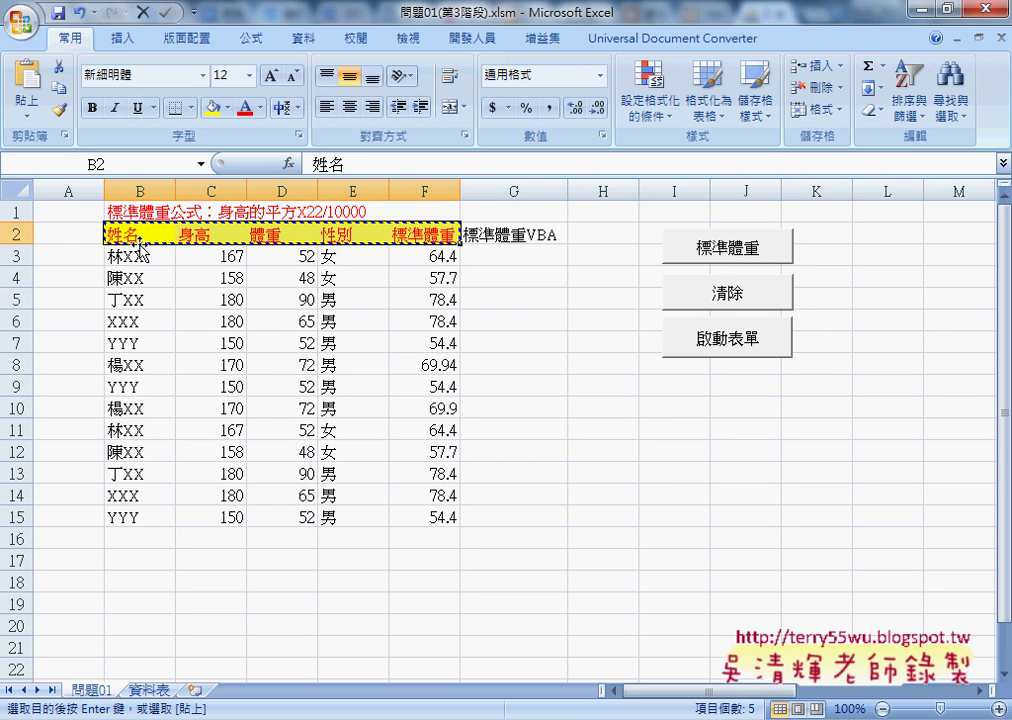
left_click_drag(130, 234, 135, 510)
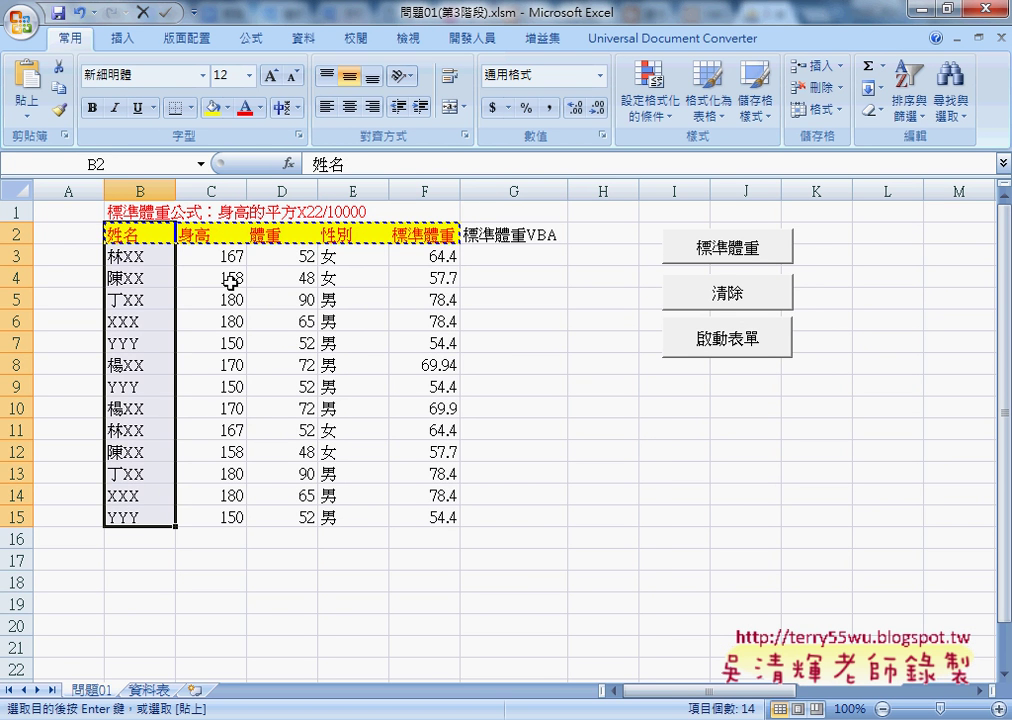
left_click_drag(350, 234, 346, 515)
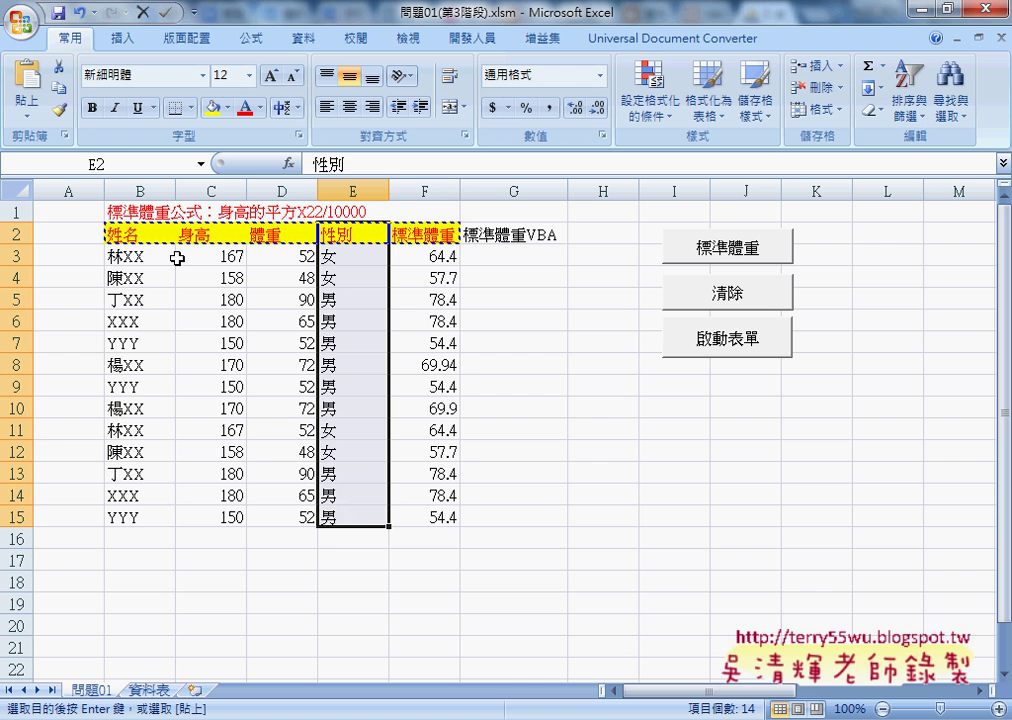
mouse_move(125, 234)
left_mouse_down()
mouse_move(151, 300)
mouse_move(140, 516)
left_mouse_up()
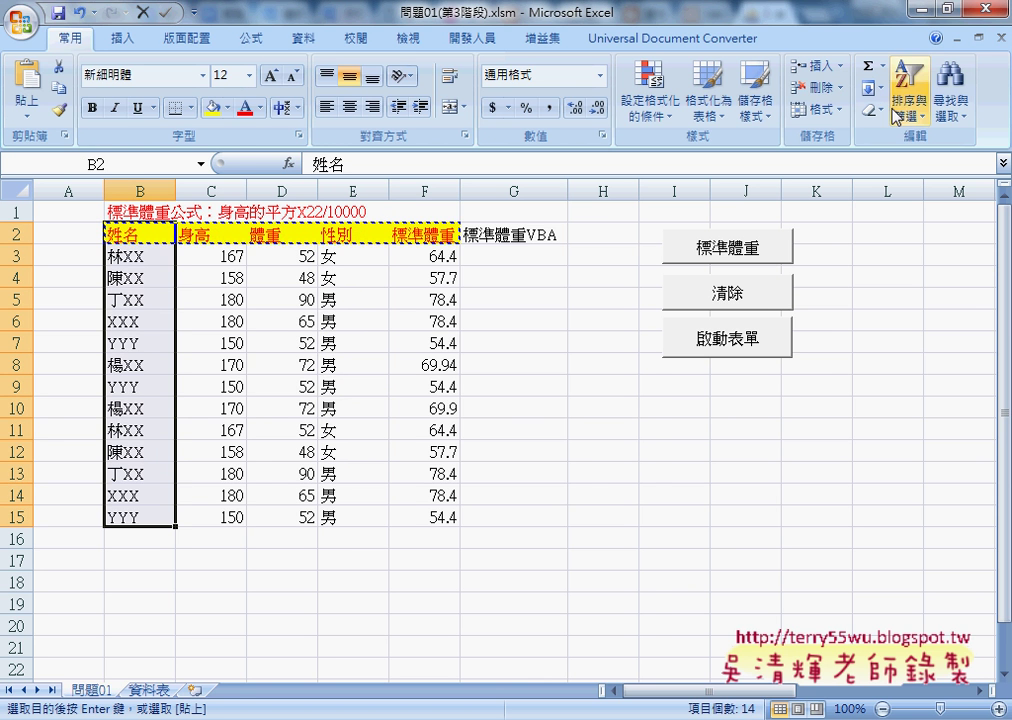
left_click(921, 12)
left_click(524, 250)
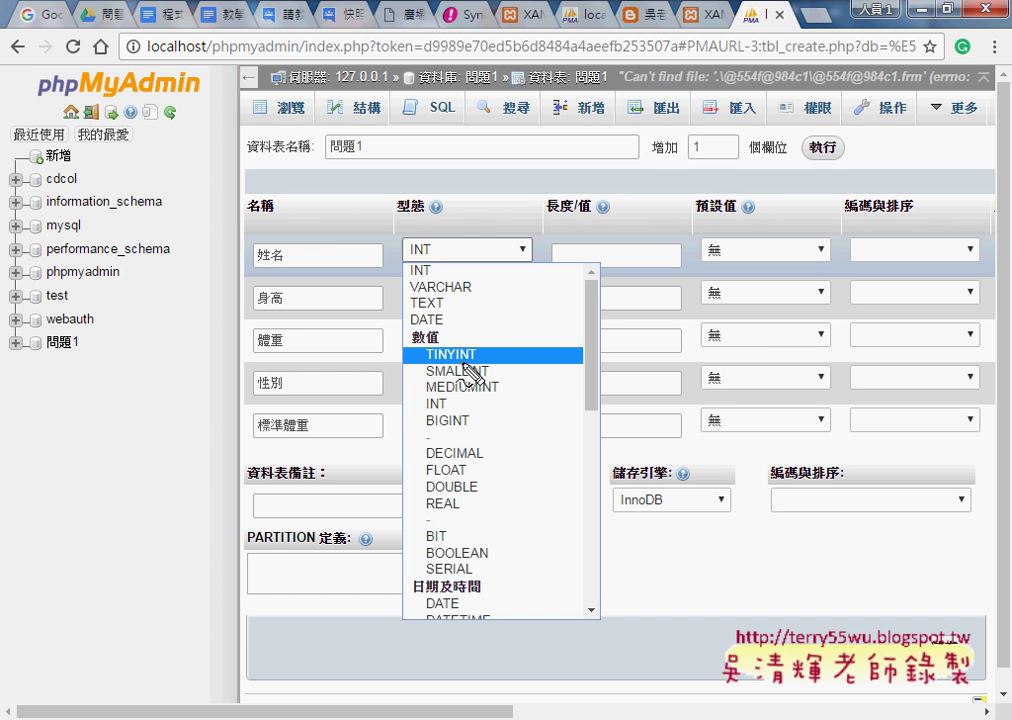
left_click_drag(440, 412, 467, 450)
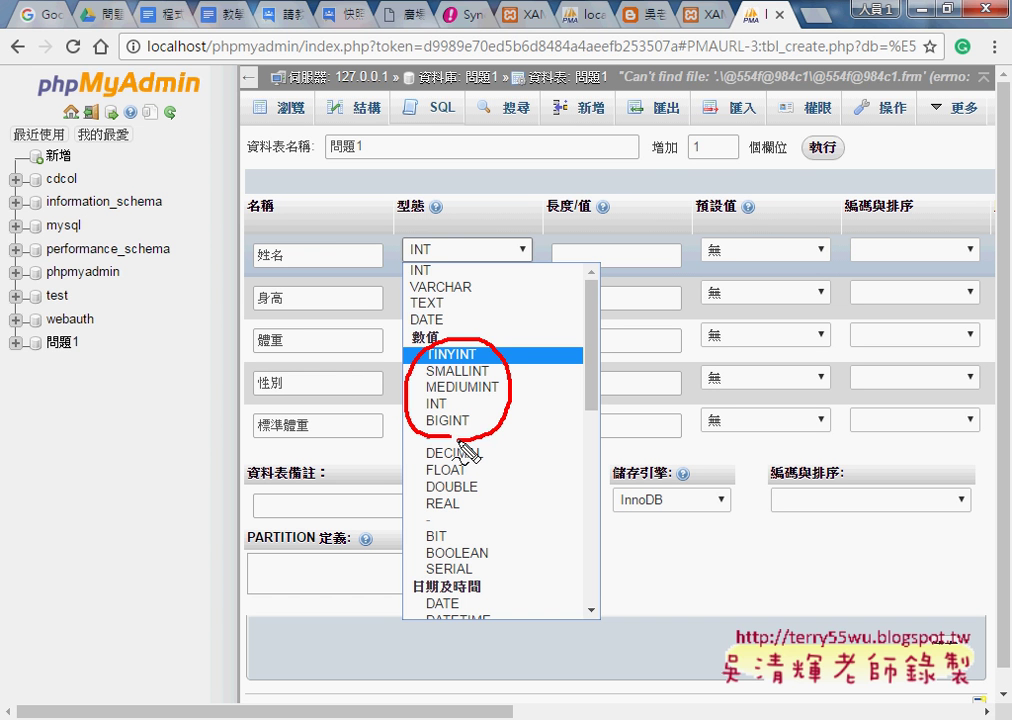
left_click_drag(428, 445, 455, 525)
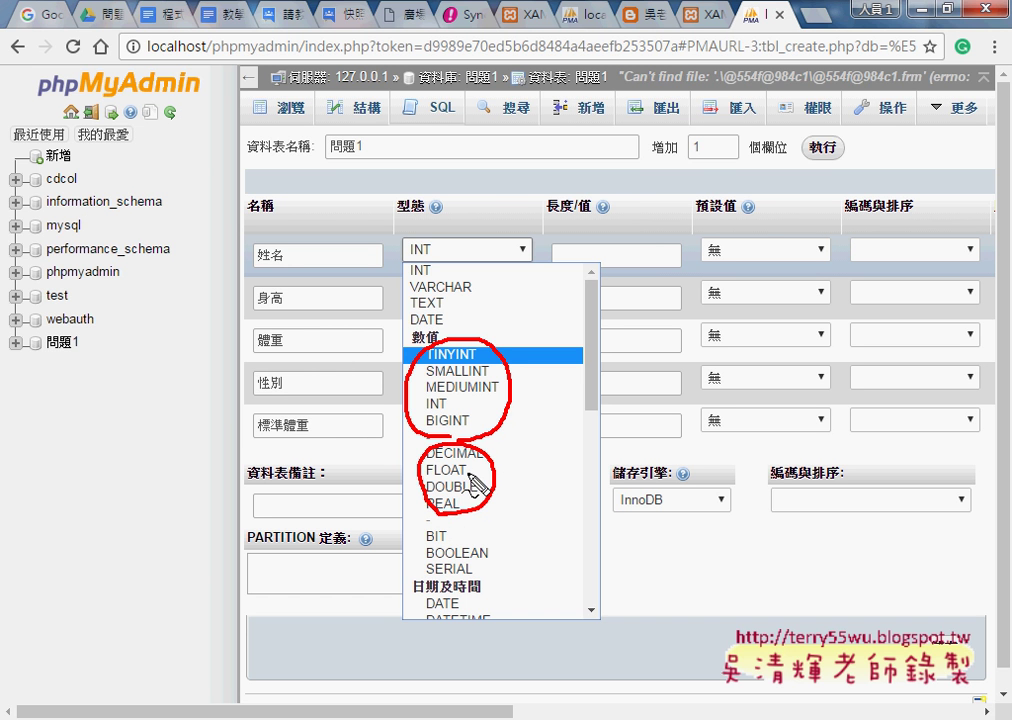
mouse_move(543, 481)
left_mouse_down()
mouse_move(495, 485)
mouse_move(508, 494)
left_mouse_up()
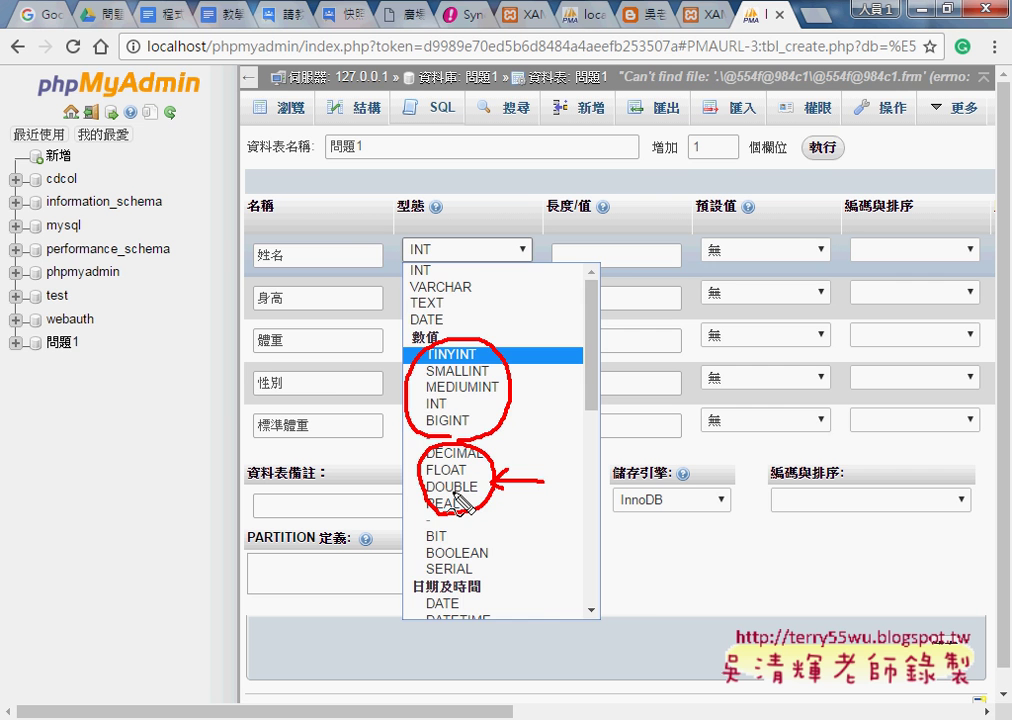
key("Escape")
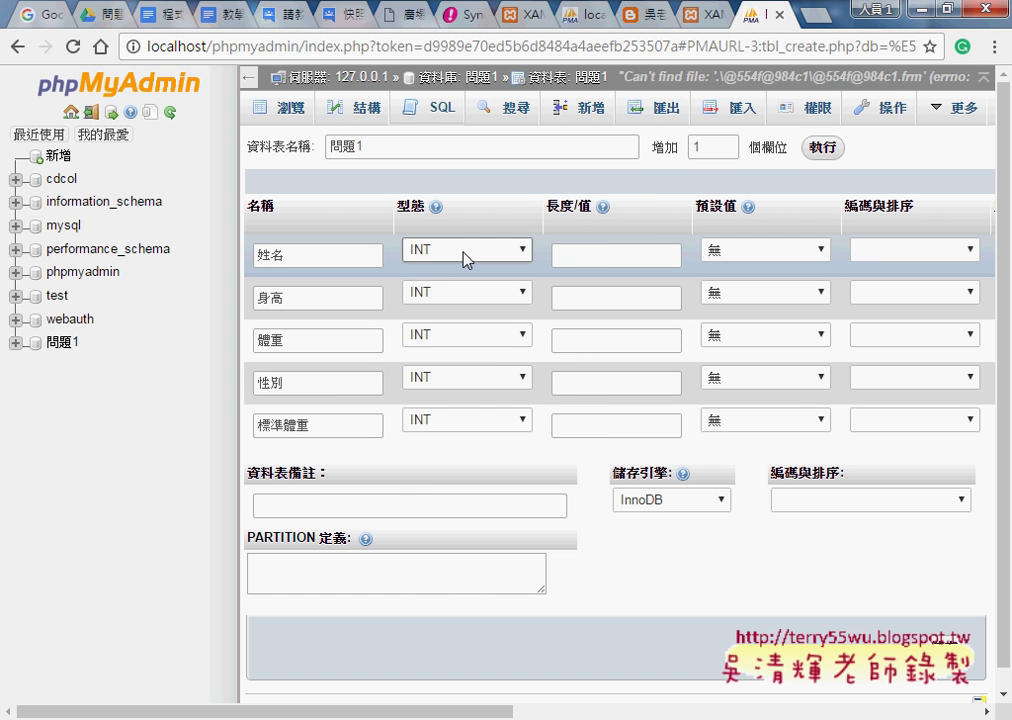
- Make 姓名 a VARCHAR column with length 20
left_click(463, 252)
left_click(460, 289)
left_click(573, 253)
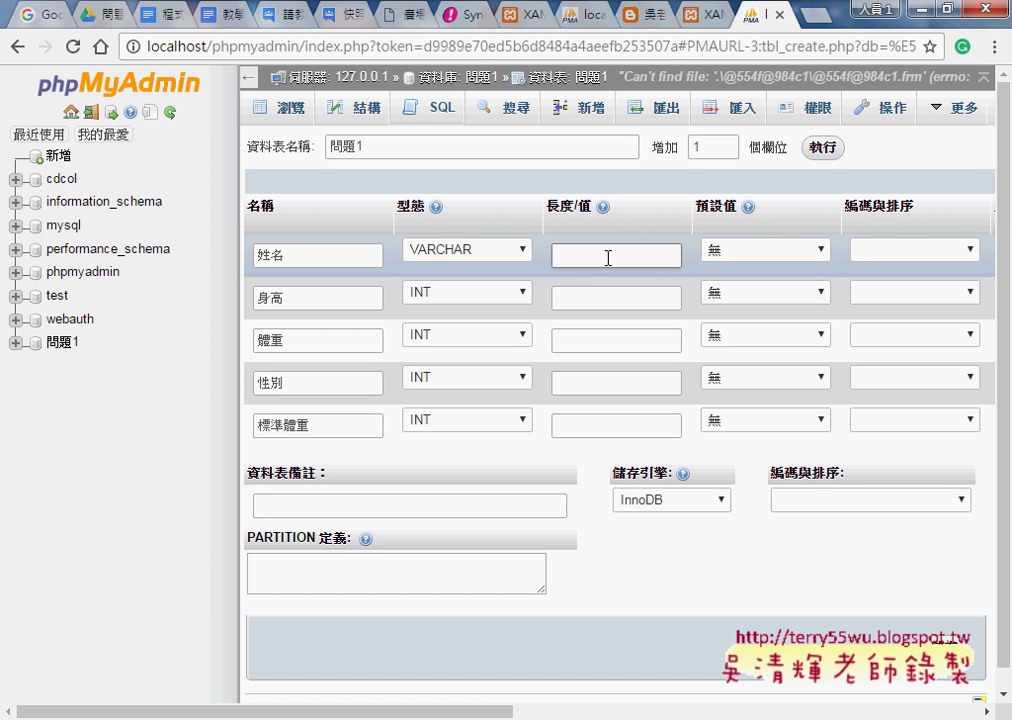
type("10")
key("BackSpace")
key("BackSpace")
type("20")
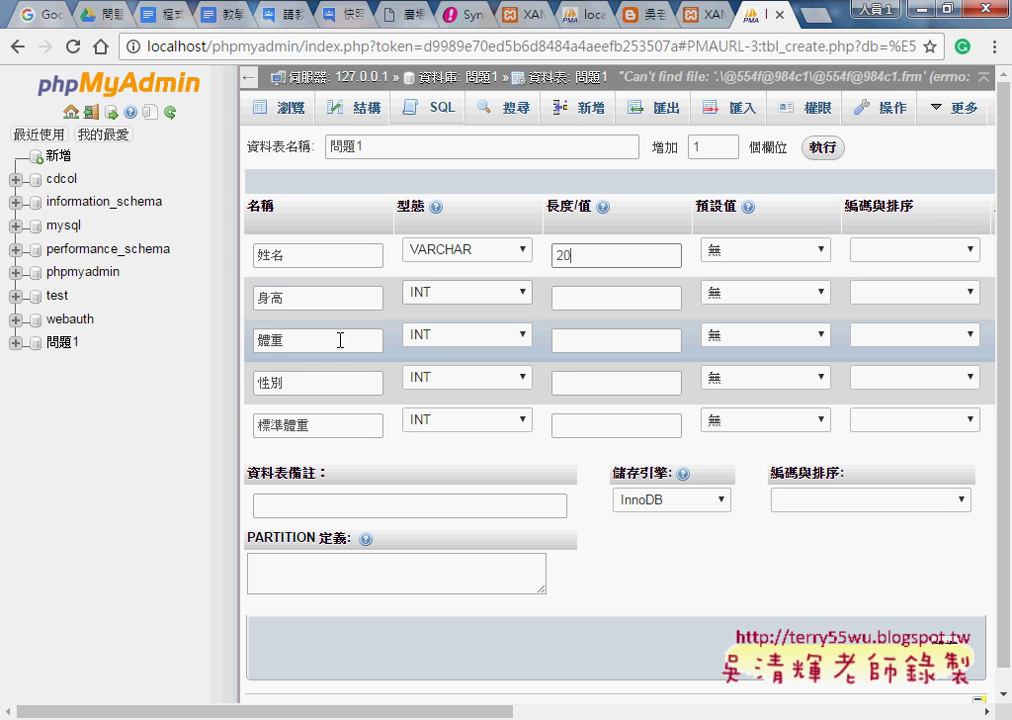
- Make 性別 a VARCHAR column with length 5
left_click(452, 382)
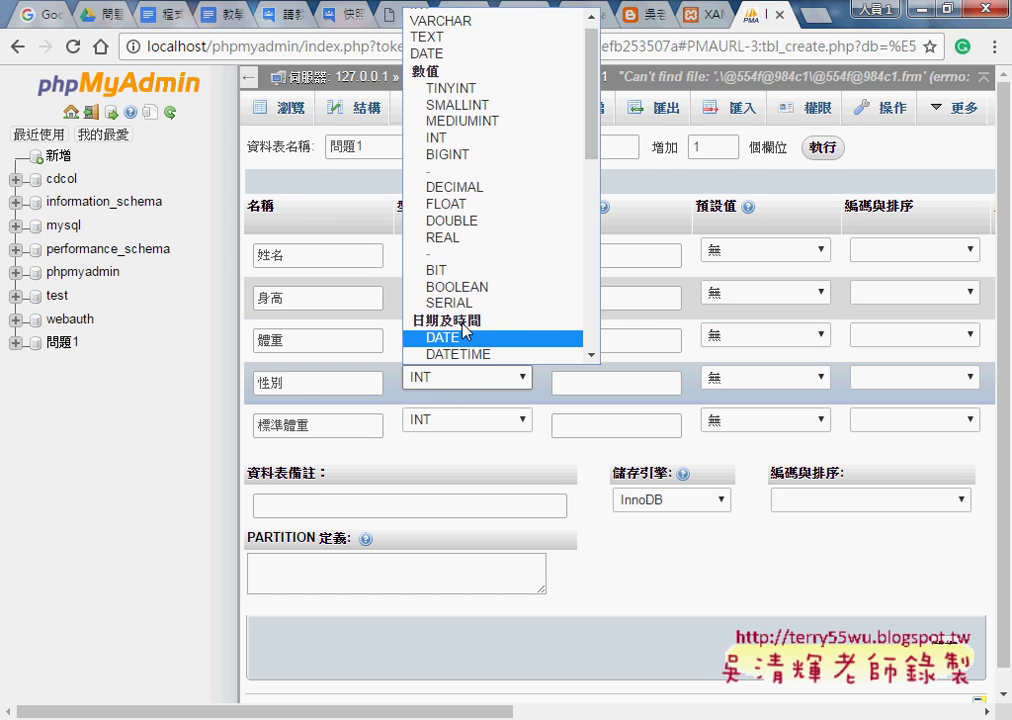
left_click(440, 21)
left_click(583, 384)
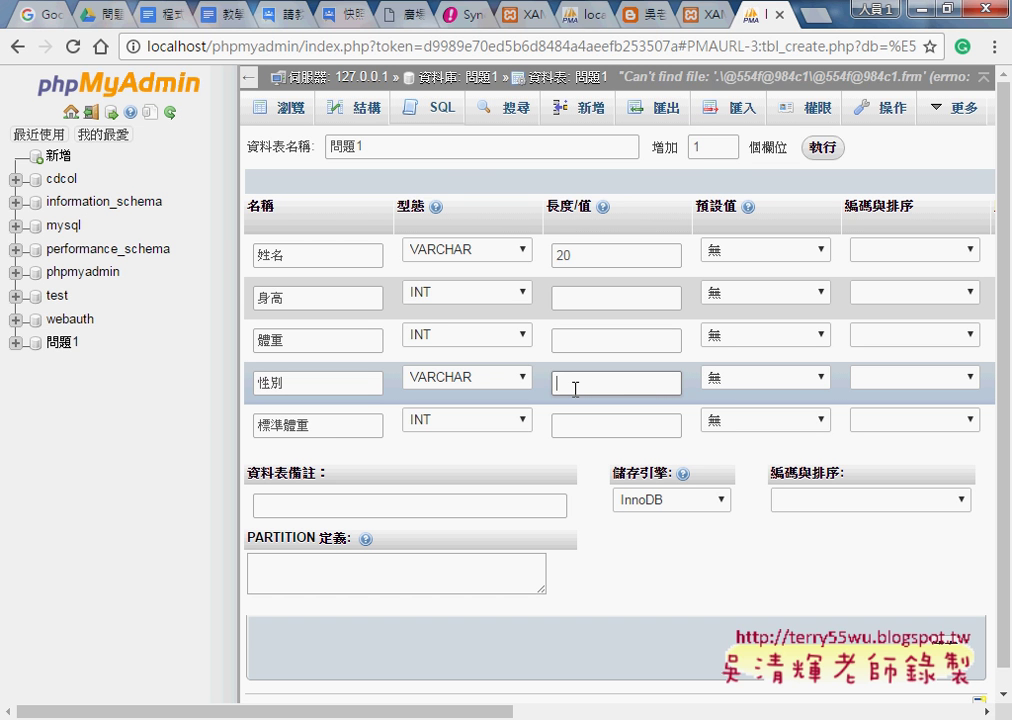
type("5")
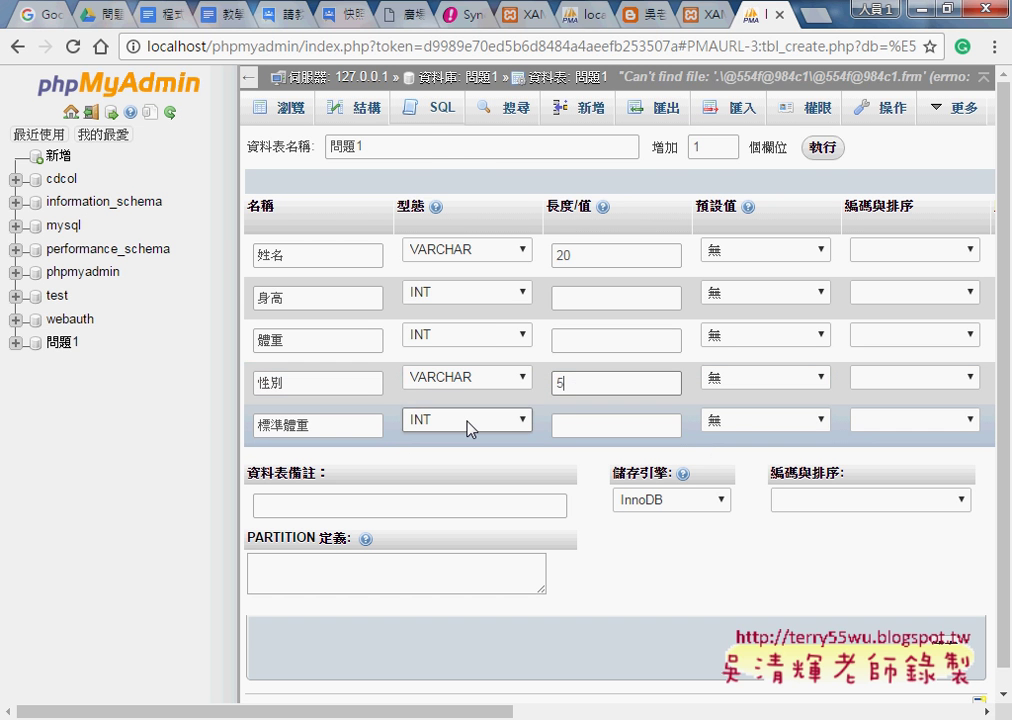
- Inspect the 標準體重 values F3:F15 in Excel to decide its data type
left_click(470, 428)
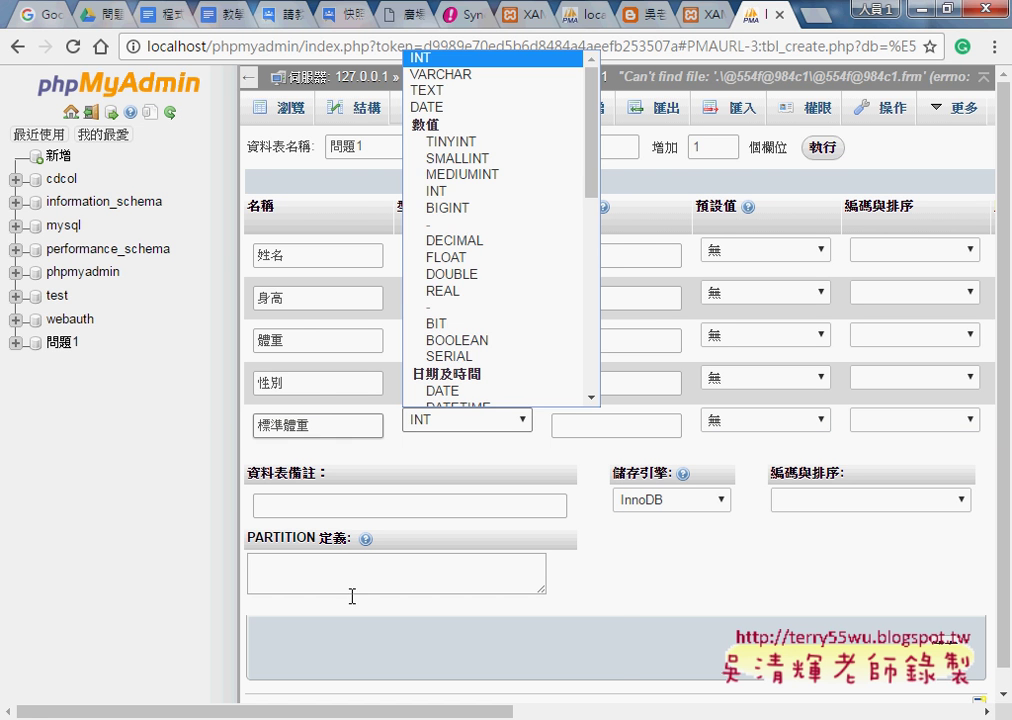
left_click(395, 718)
left_click(470, 640)
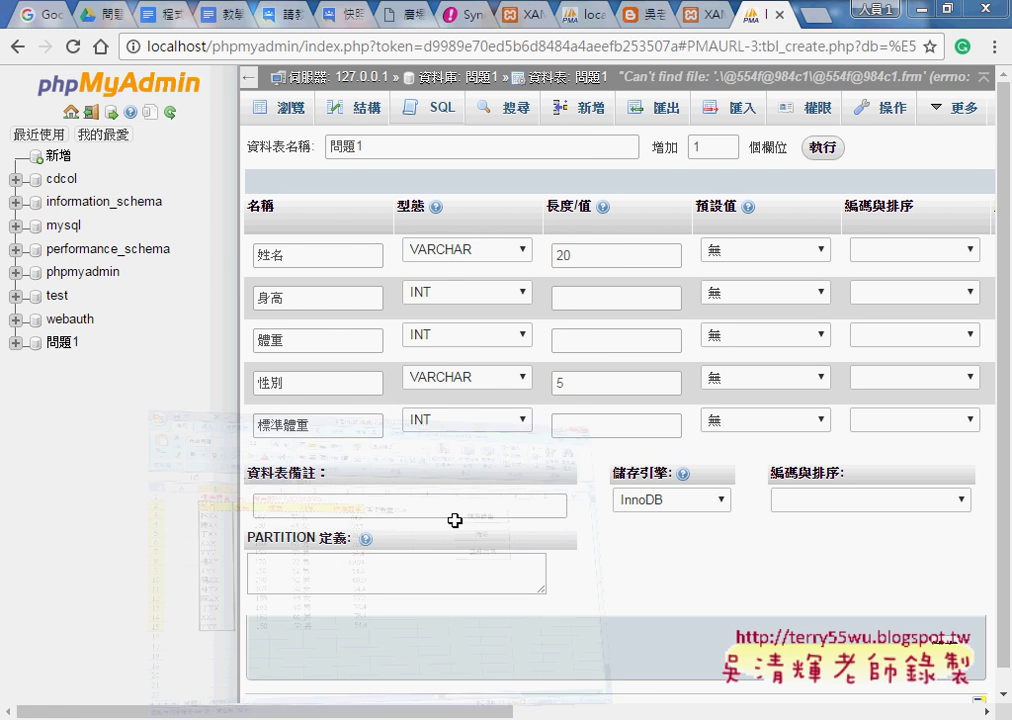
left_click(445, 258)
left_click_drag(445, 258, 445, 518)
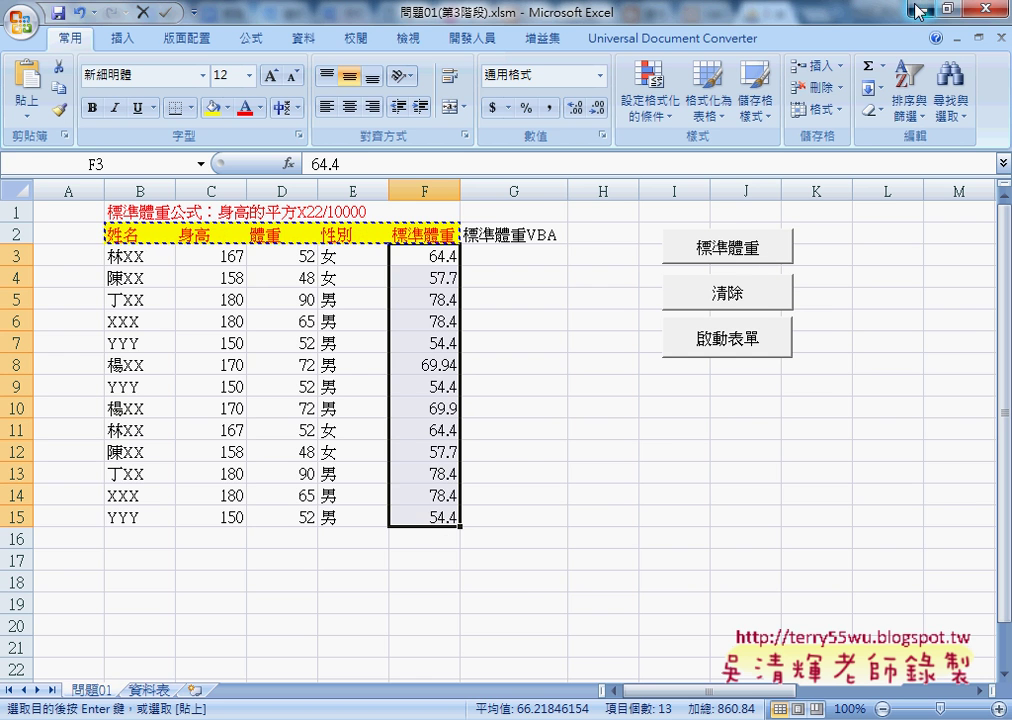
key("alt+Tab")
left_click(466, 421)
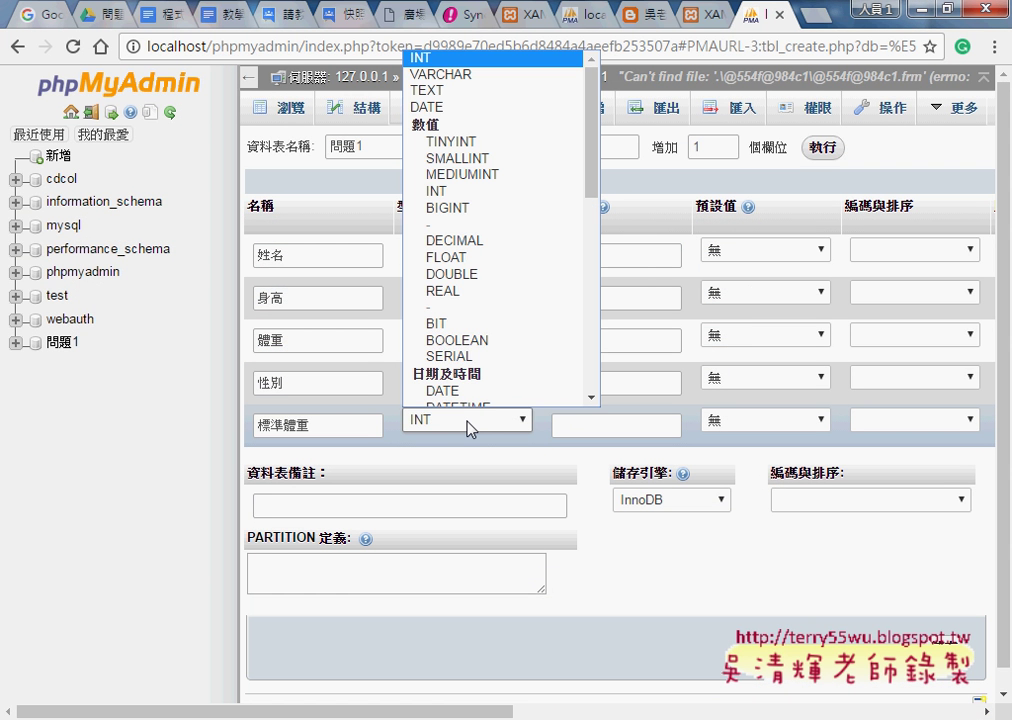
- Set 標準體重 to DOUBLE and save to create the 問題1 table
left_click(462, 265)
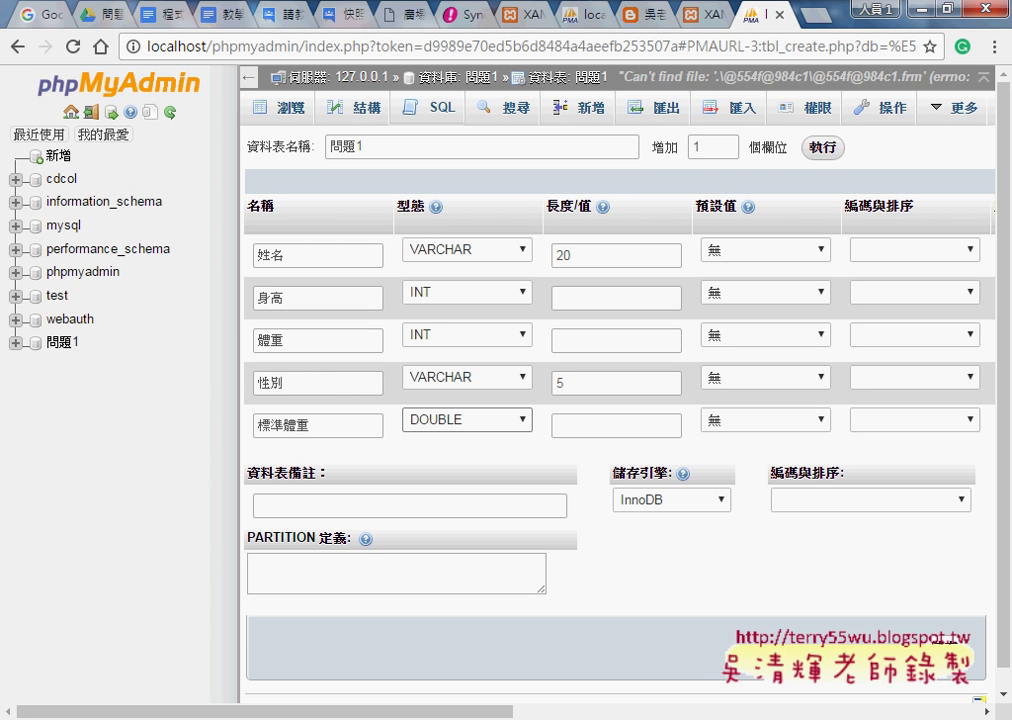
left_click(950, 655)
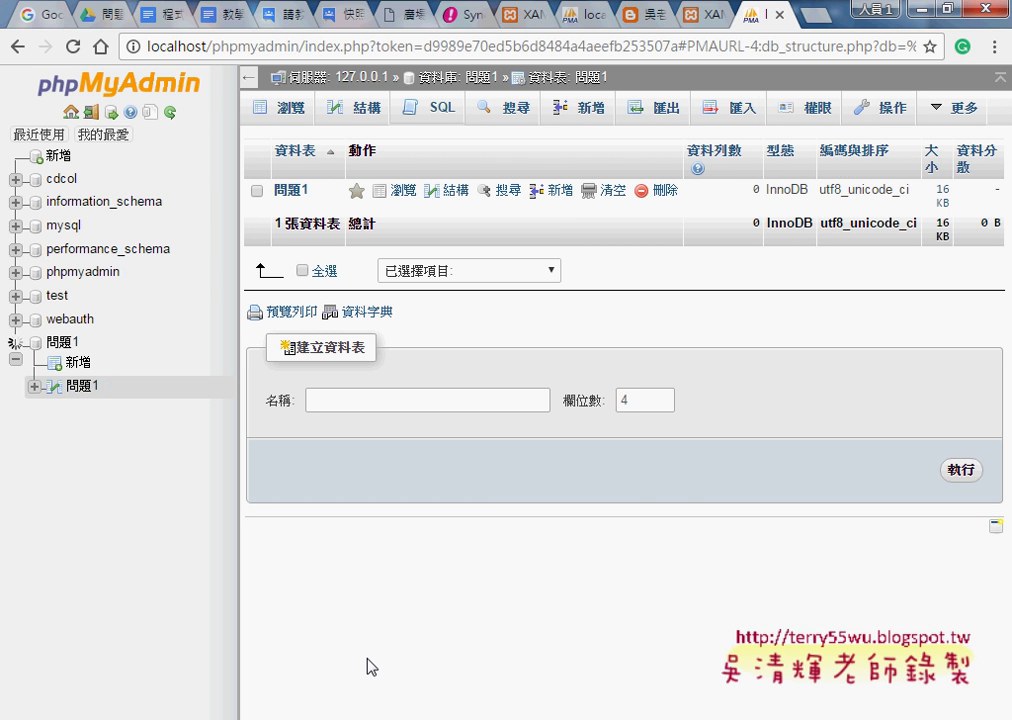
left_click(479, 613)
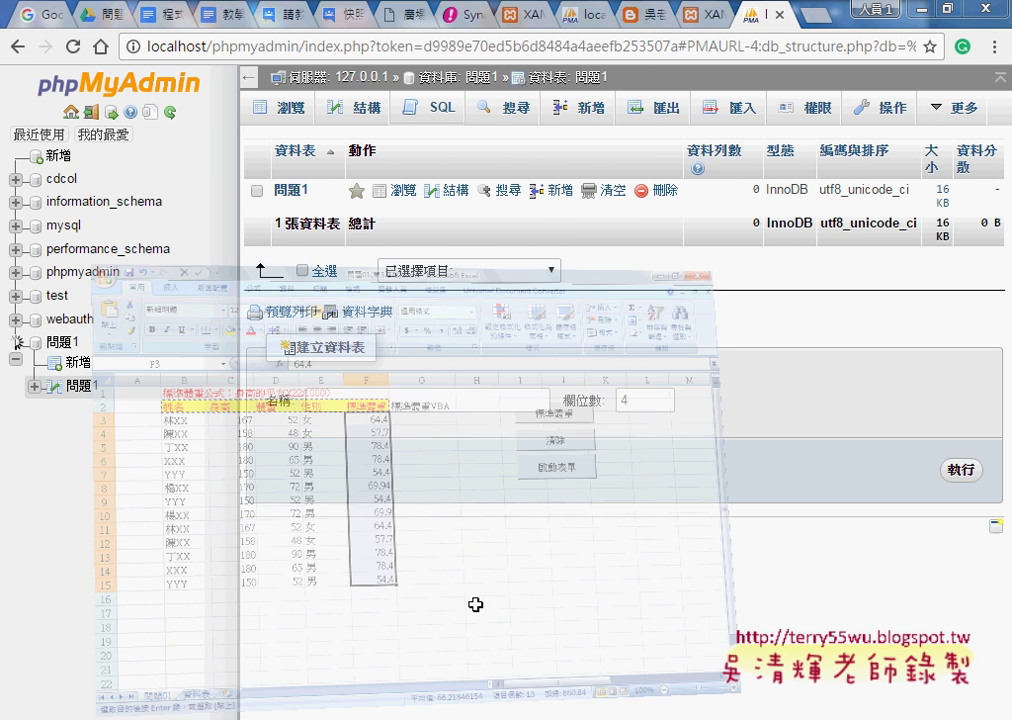
left_click_drag(265, 10, 407, 117)
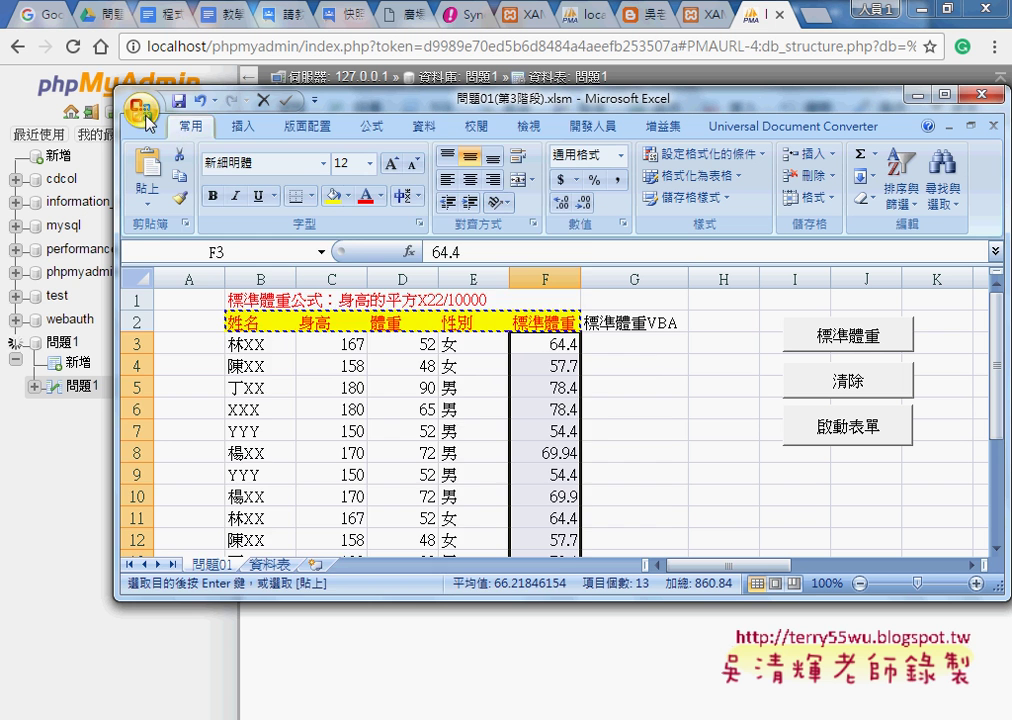
left_click(143, 113)
mouse_move(213, 300)
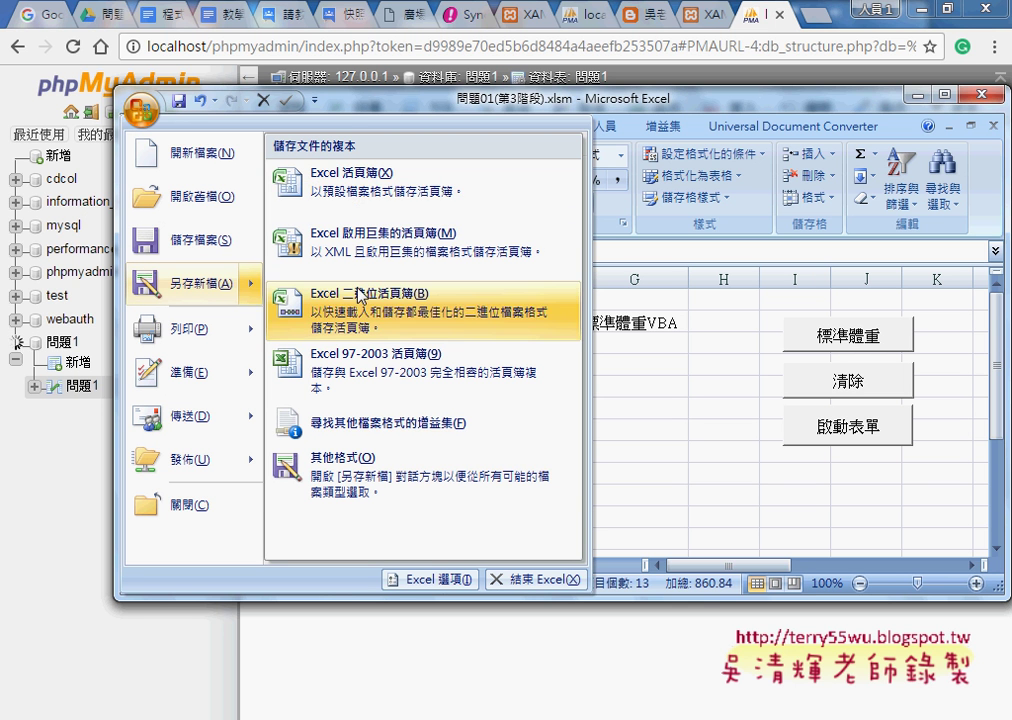
left_click(383, 480)
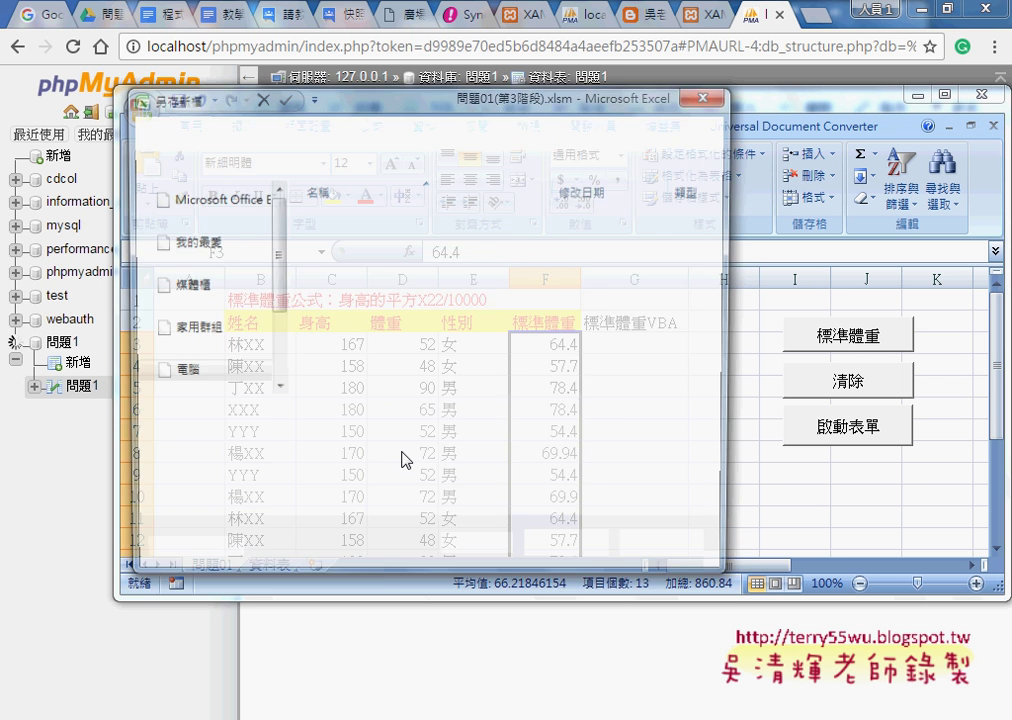
left_click(420, 450)
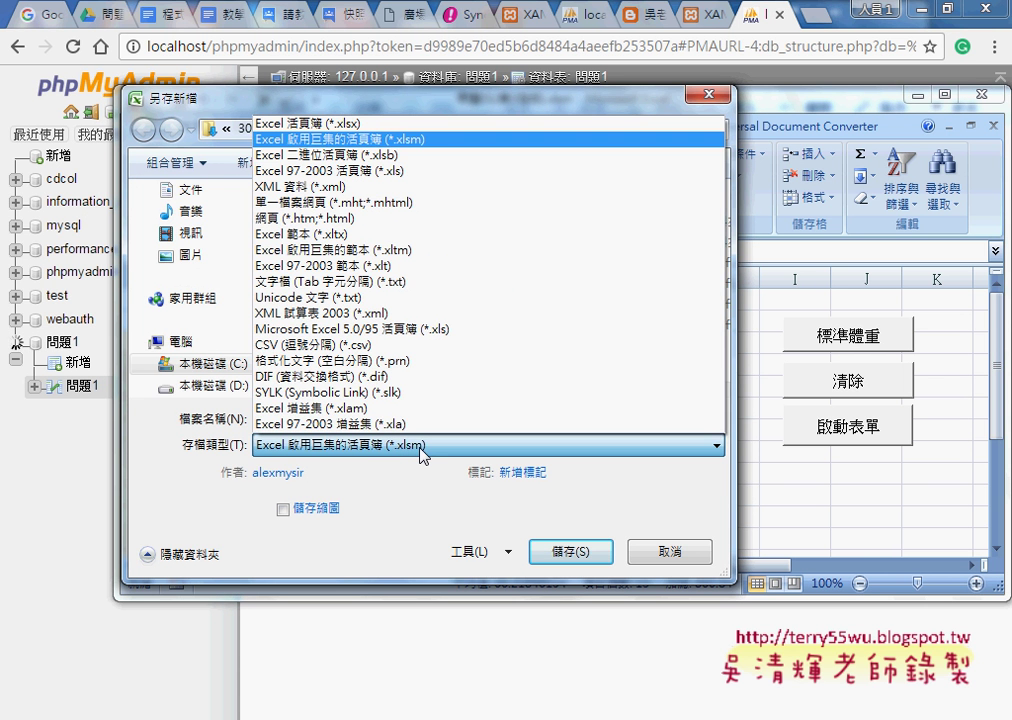
left_click(385, 346)
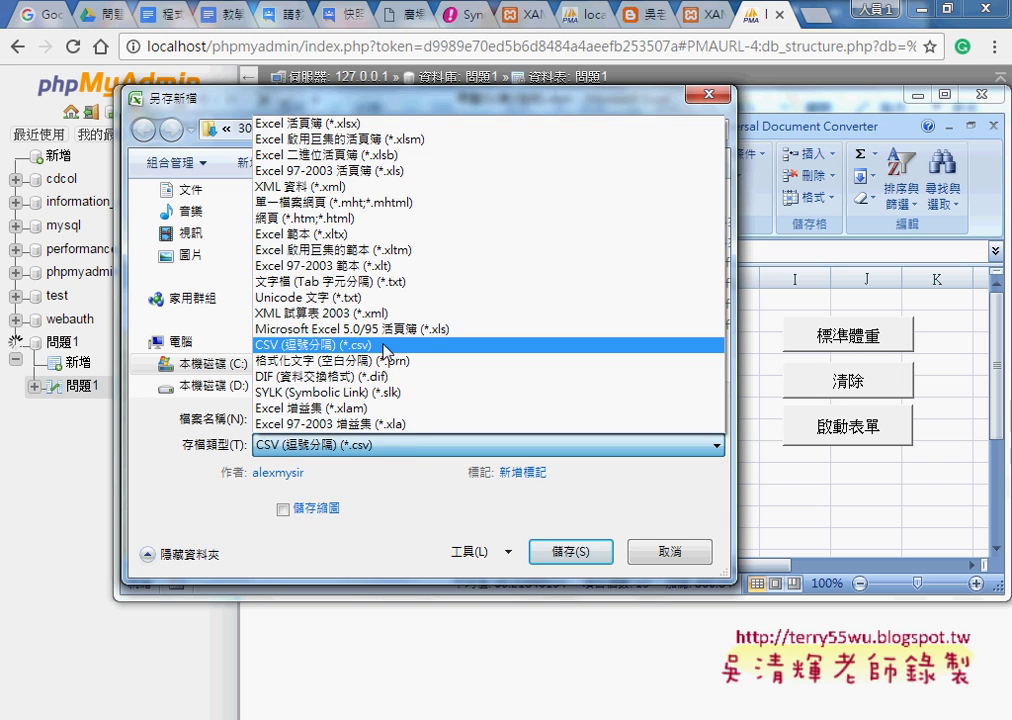
left_click(385, 346)
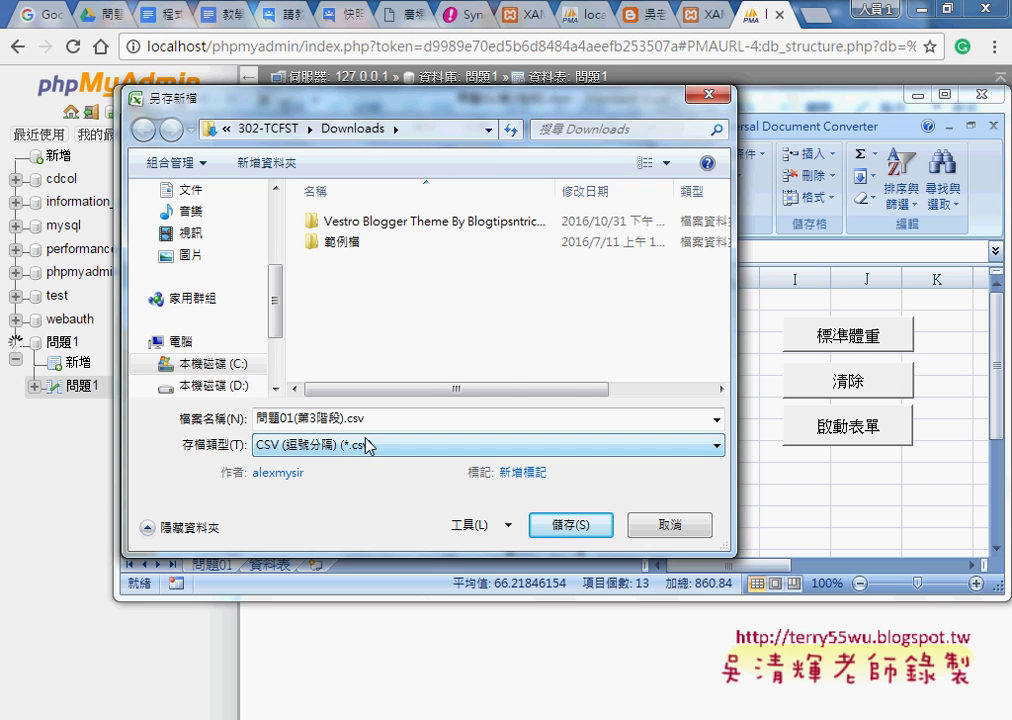
left_click(668, 527)
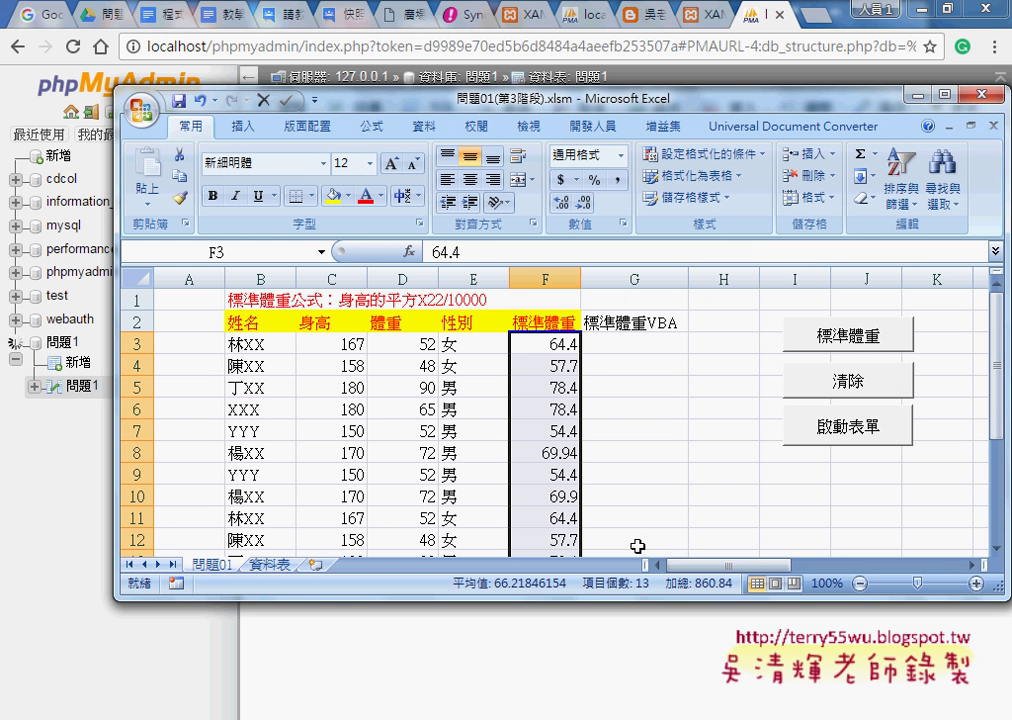
left_click(474, 673)
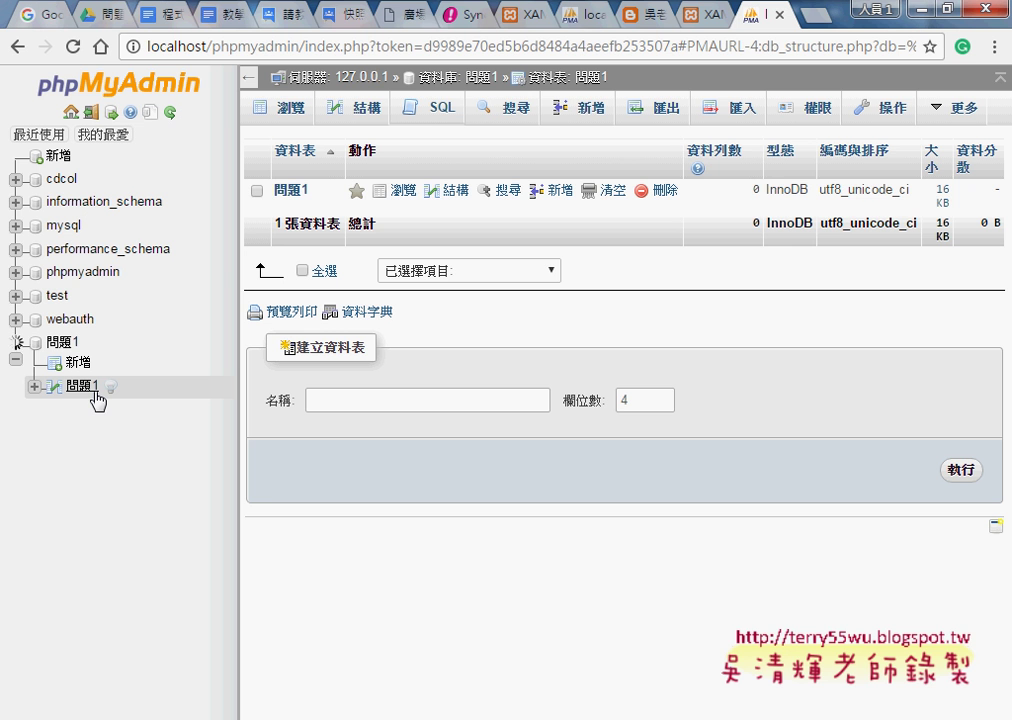
- Open the SQL page for table 問題1 and review the first Excel data row B3:F3
left_click(436, 112)
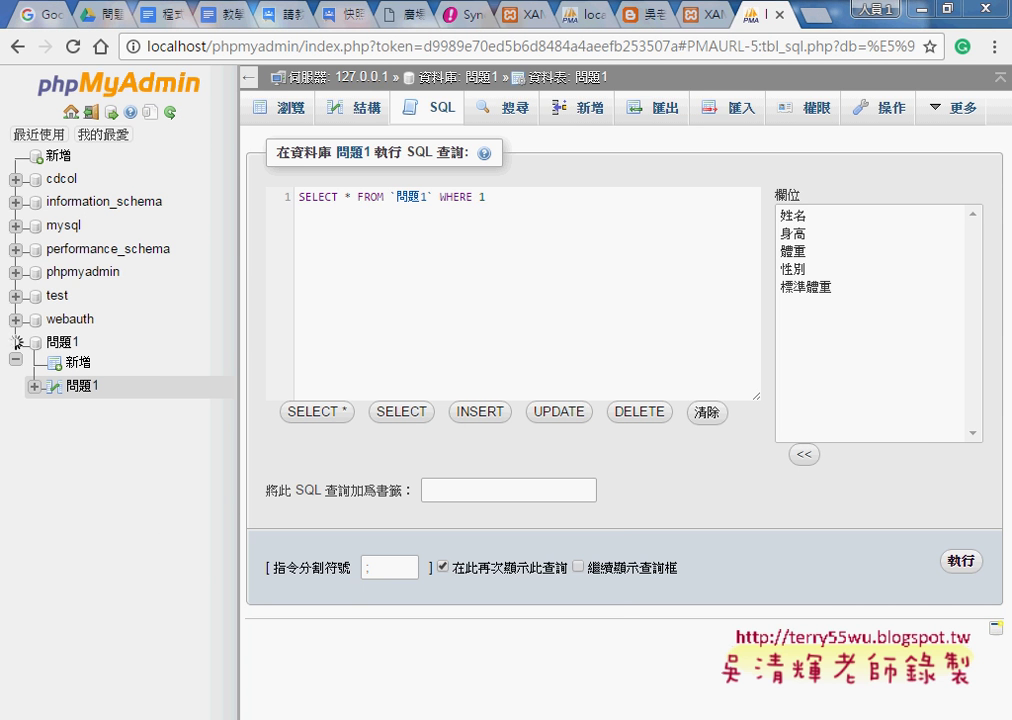
mouse_move(395, 719)
left_click(397, 661)
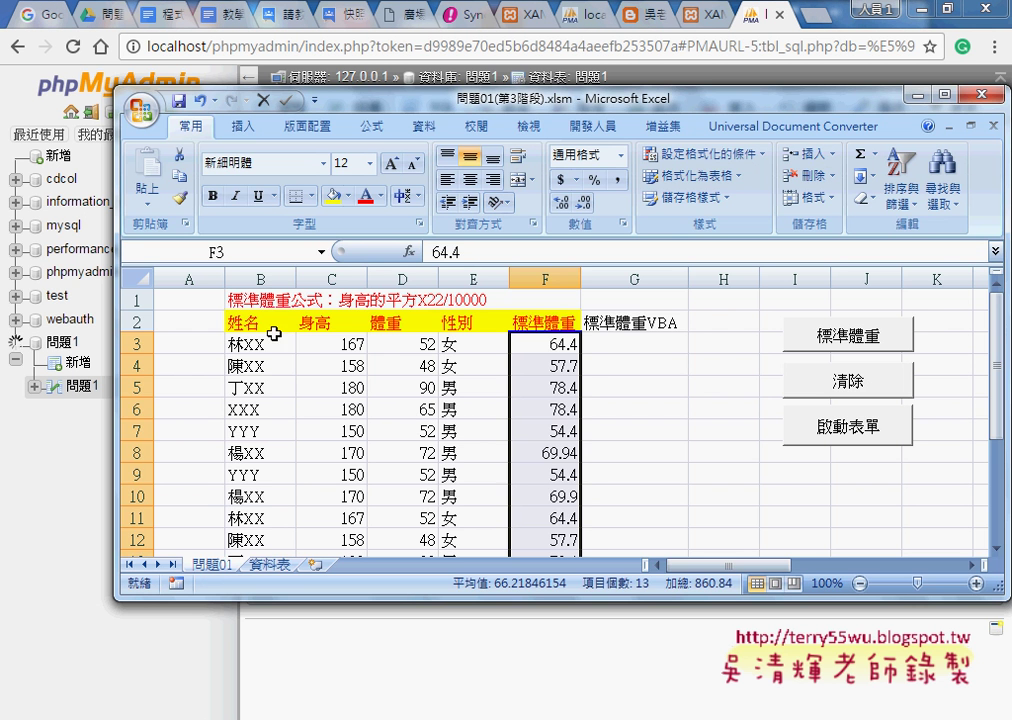
left_click_drag(282, 345, 544, 344)
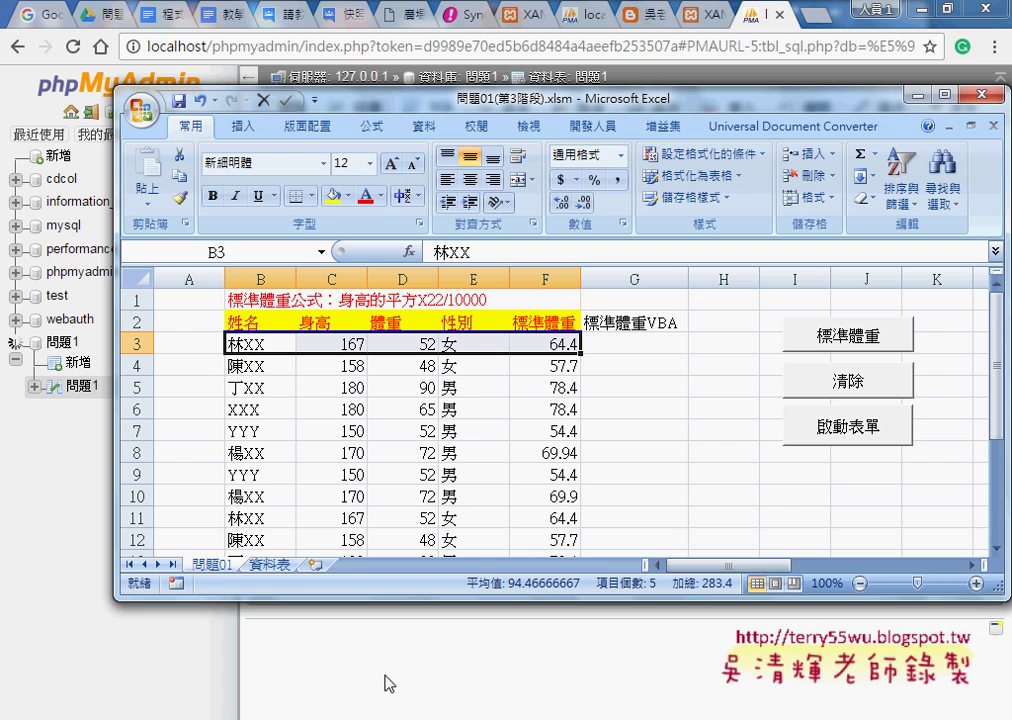
left_click(918, 96)
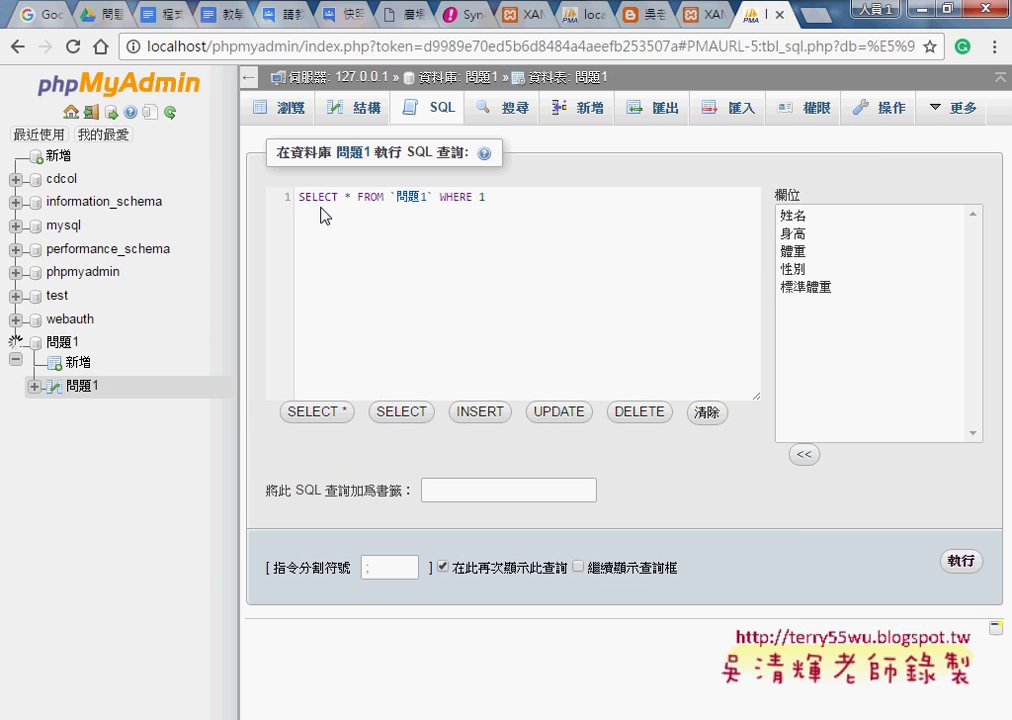
- Delete the default SELECT query from the SQL editor
left_click(517, 232)
left_click_drag(500, 197, 293, 197)
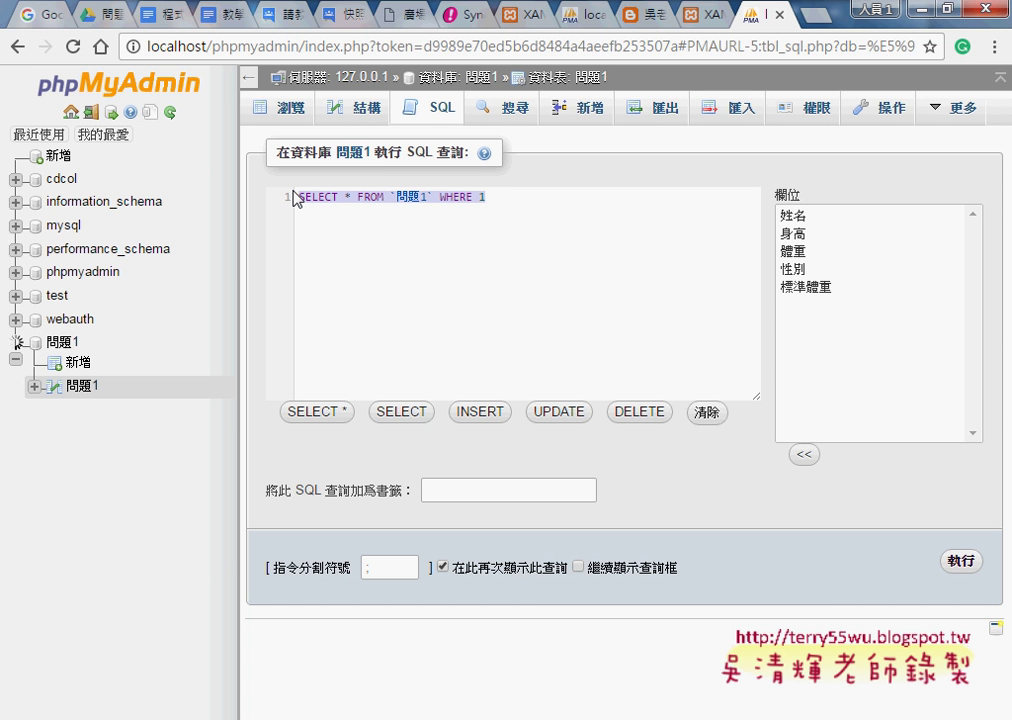
key("Delete")
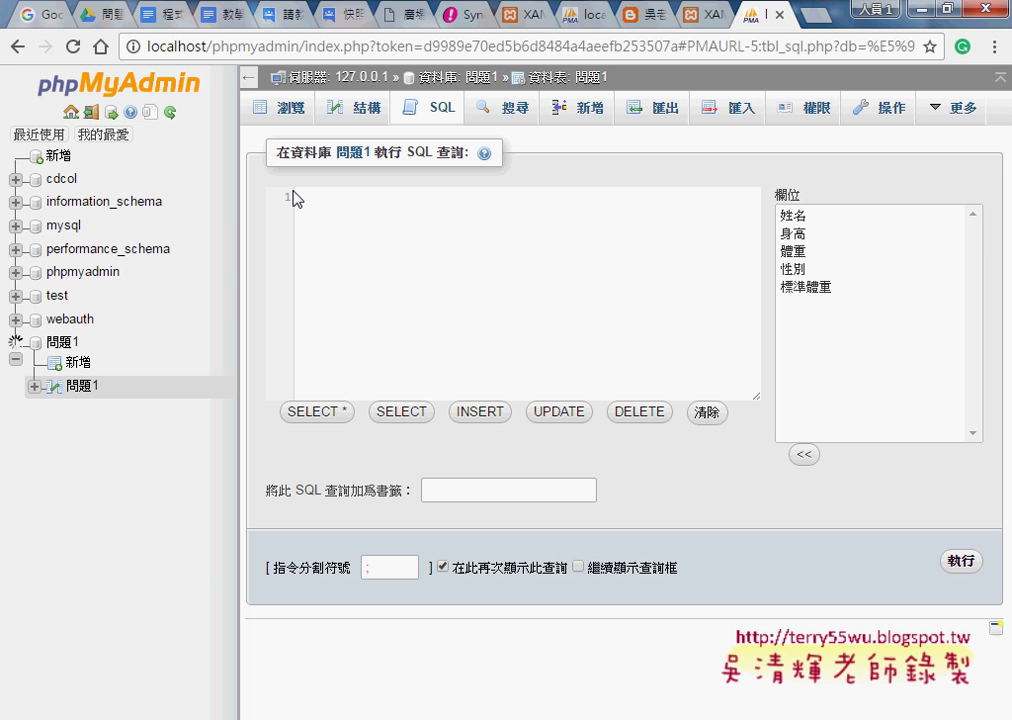
- Load the INSERT template for 問題1 and delete its [value-1]…[value-5] placeholders
left_click(484, 418)
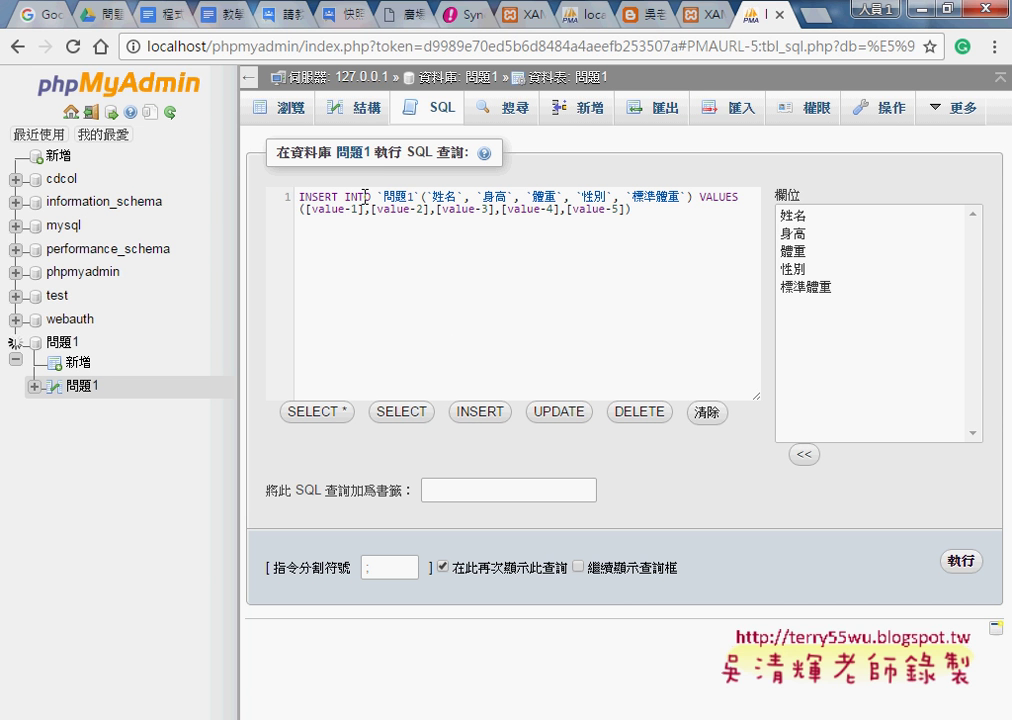
double_click(400, 198)
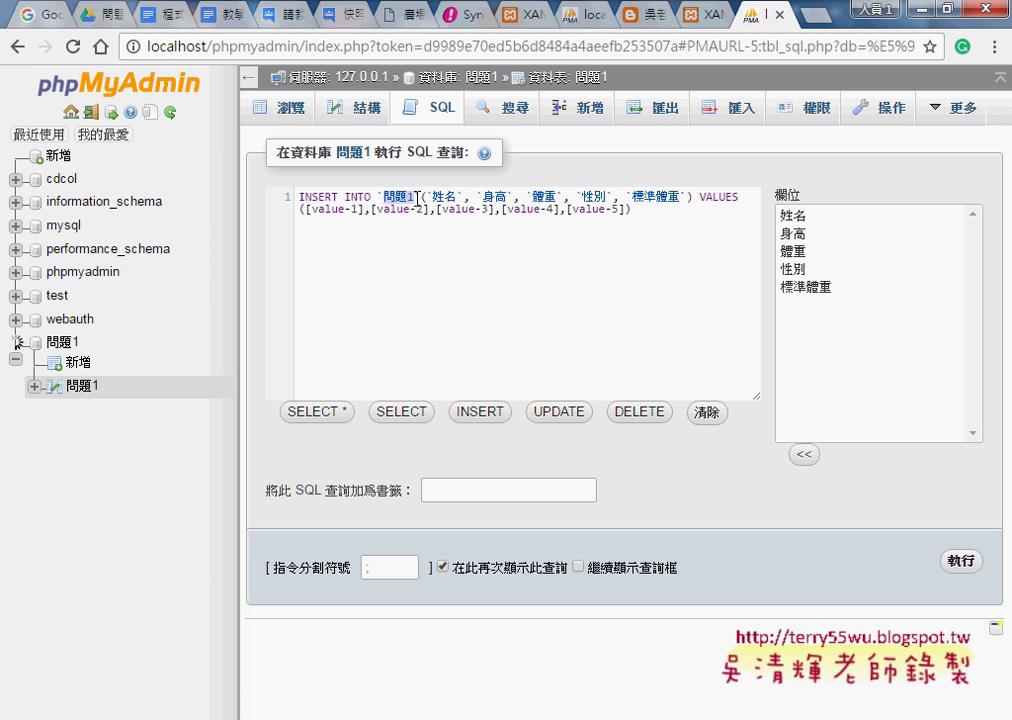
left_click(441, 203)
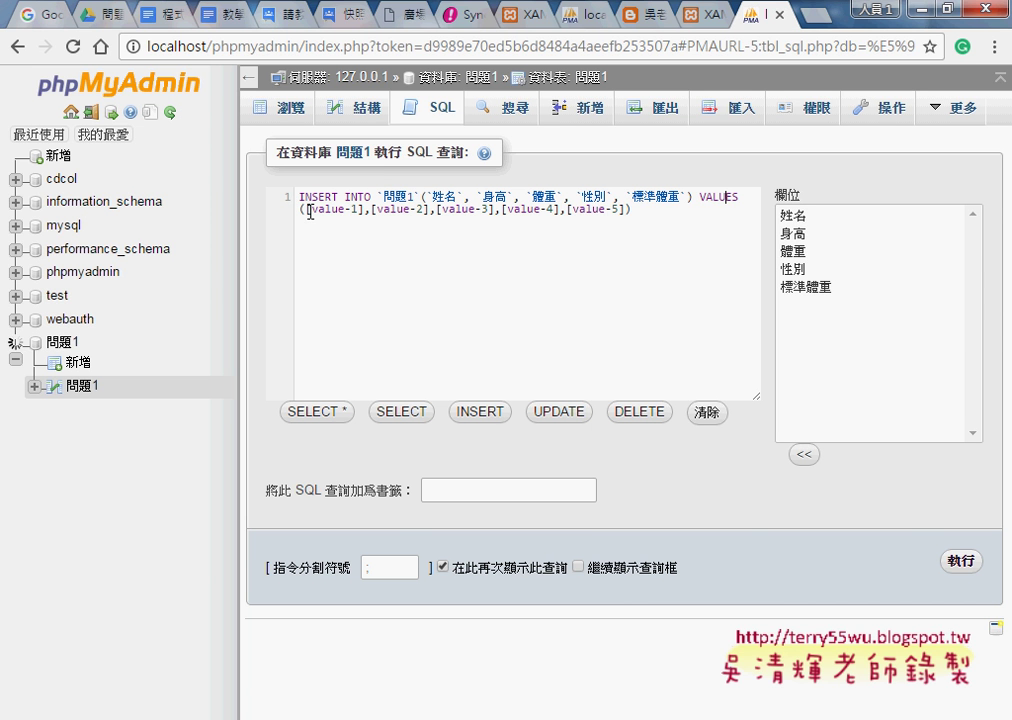
left_click_drag(306, 212, 626, 213)
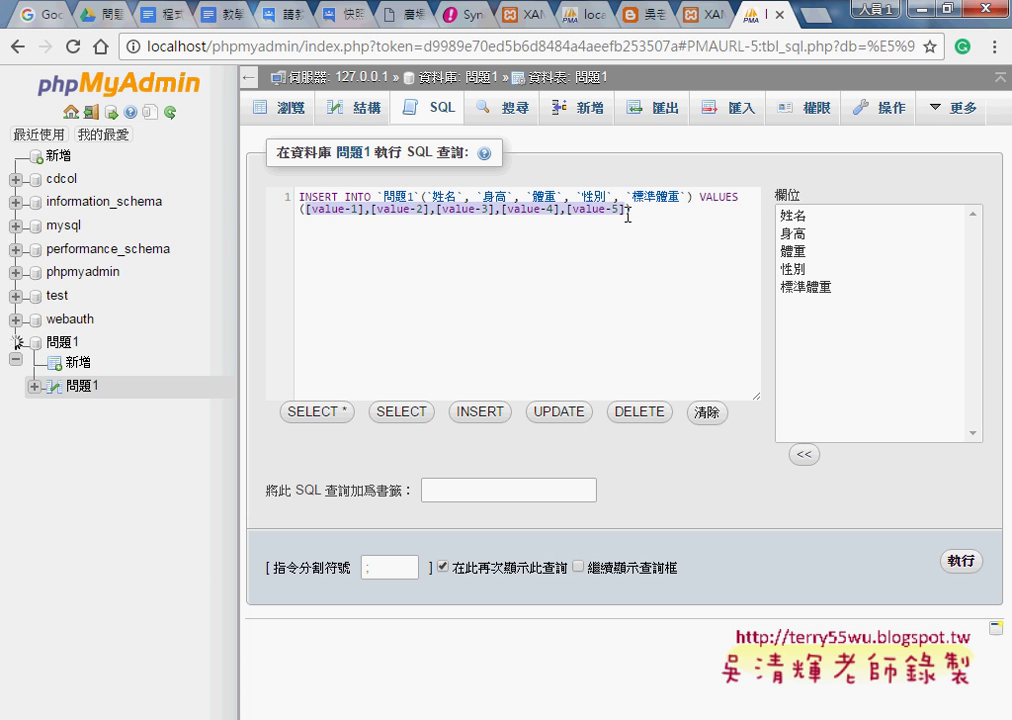
key("Delete")
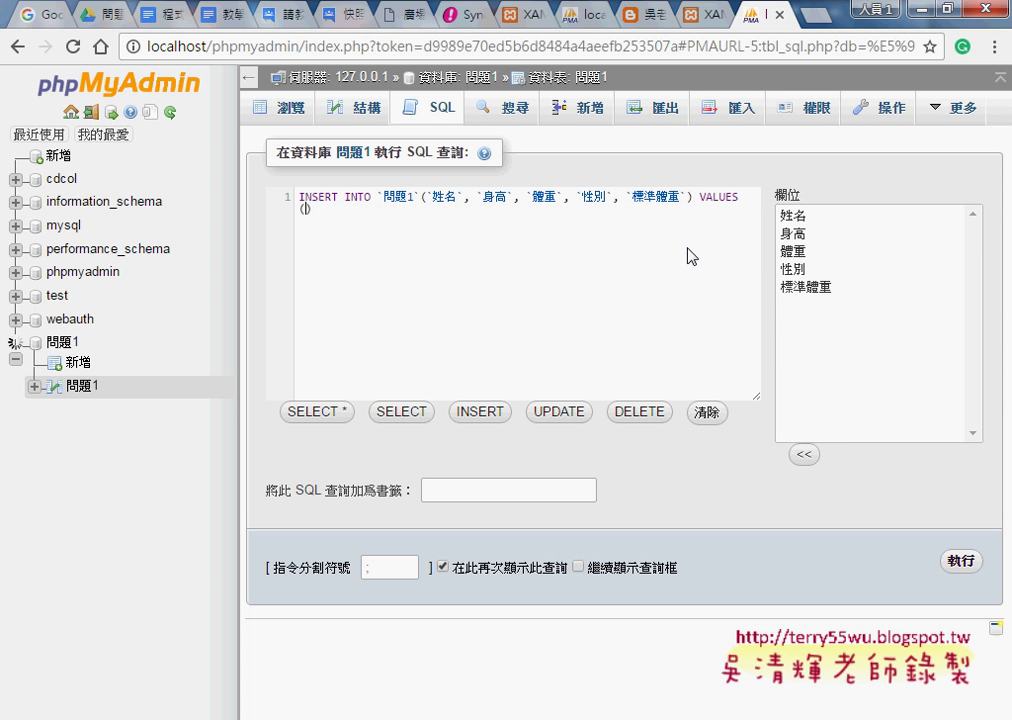
- Copy the spreadsheet's first data row and paste it into the empty VALUES parentheses
left_click(436, 677)
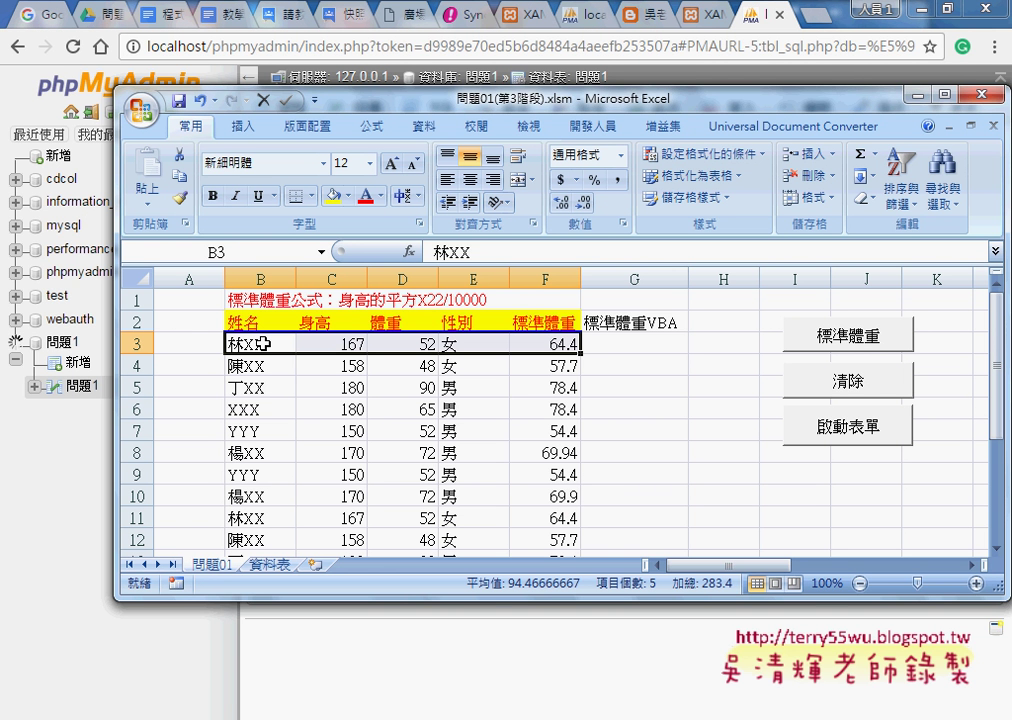
key("ctrl+c")
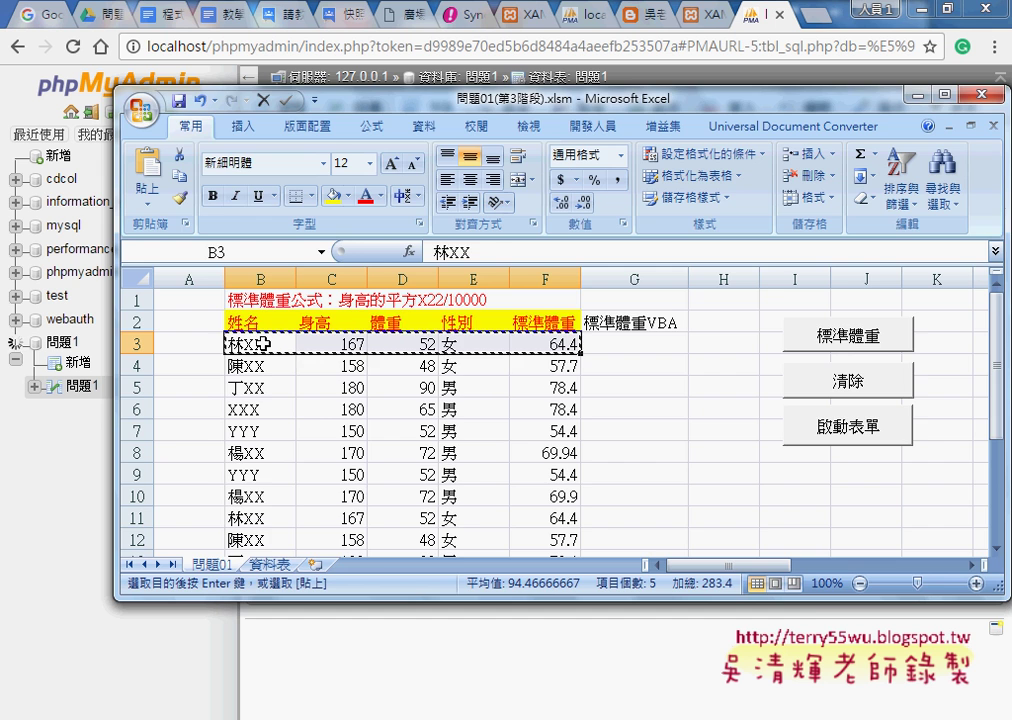
left_click(35, 522)
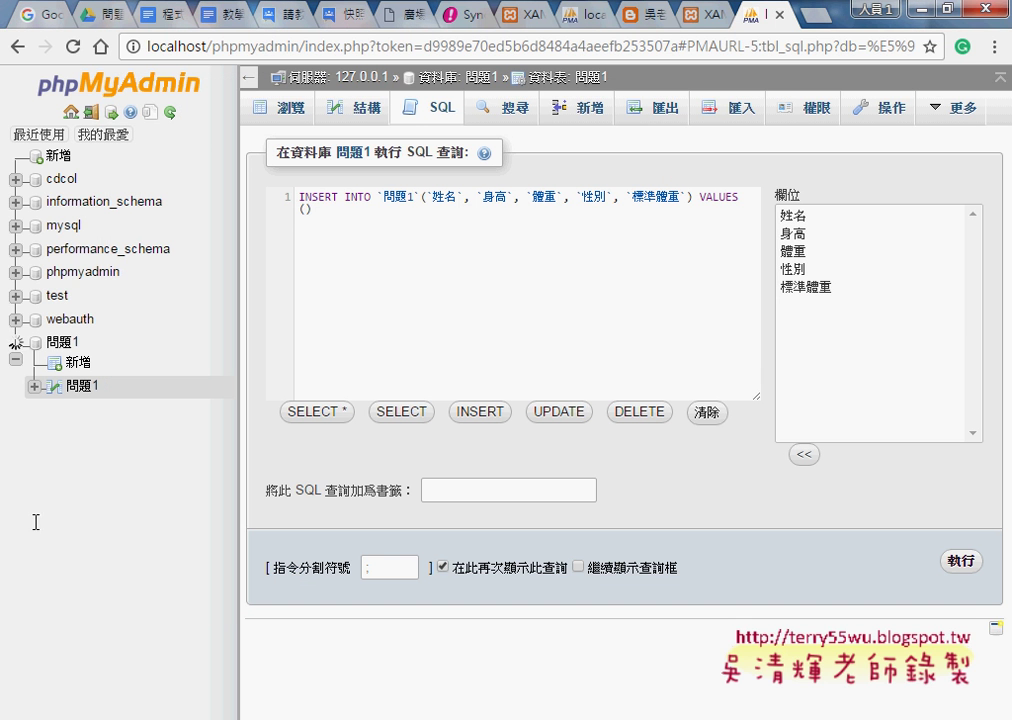
left_click(304, 209)
key("ctrl+v")
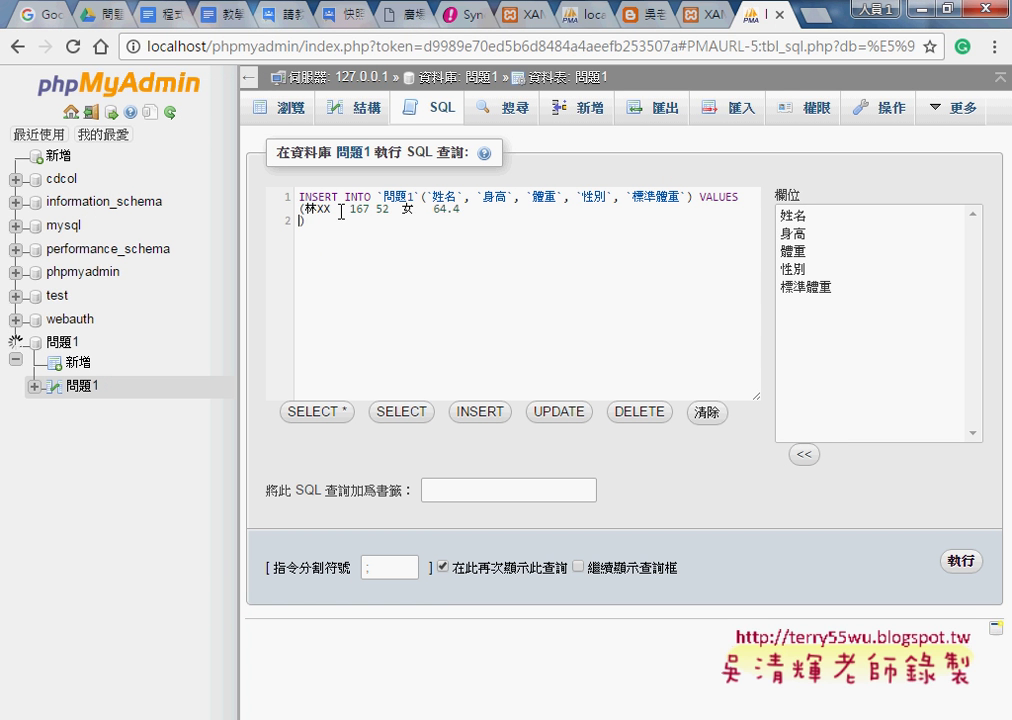
key("BackSpace")
- Replace the gaps between the name, 167, 52, 女 and 64.4 with commas
left_click_drag(331, 211, 348, 211)
type("ㄓ")
type("167")
key("Left")
key("Left")
key("Left")
type(",")
key("Right")
key("Right")
key("Right")
key("Delete")
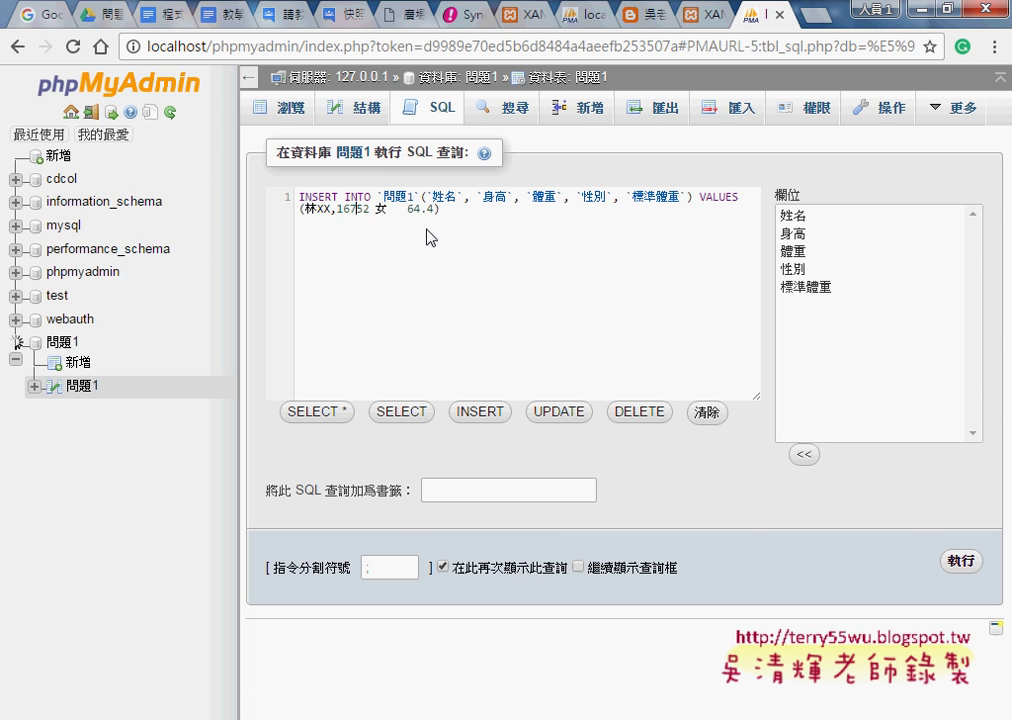
type(",")
key("Right")
key("Right")
key("Delete")
key("Delete")
key("ctrl+z")
key("Delete")
type(",")
key("Delete")
type(",")
- Quote the name and 女 as '…' text literals, keeping the VALUES list on one line
left_click(598, 197)
left_click(303, 209)
type("'")
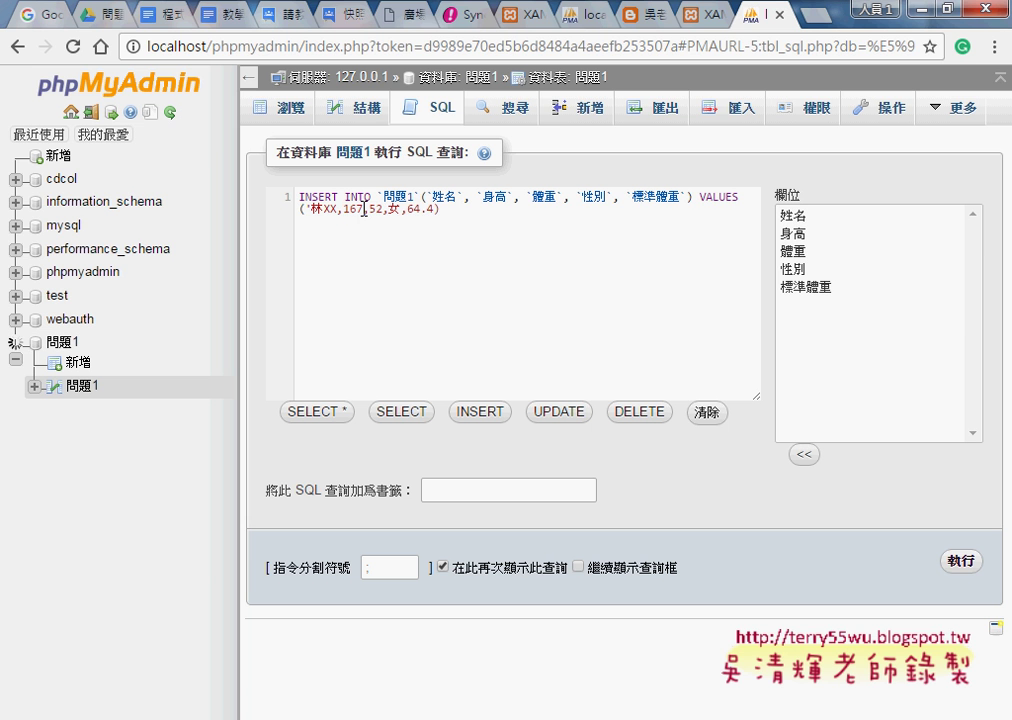
key("Right")
key("Right")
key("Right")
type("'")
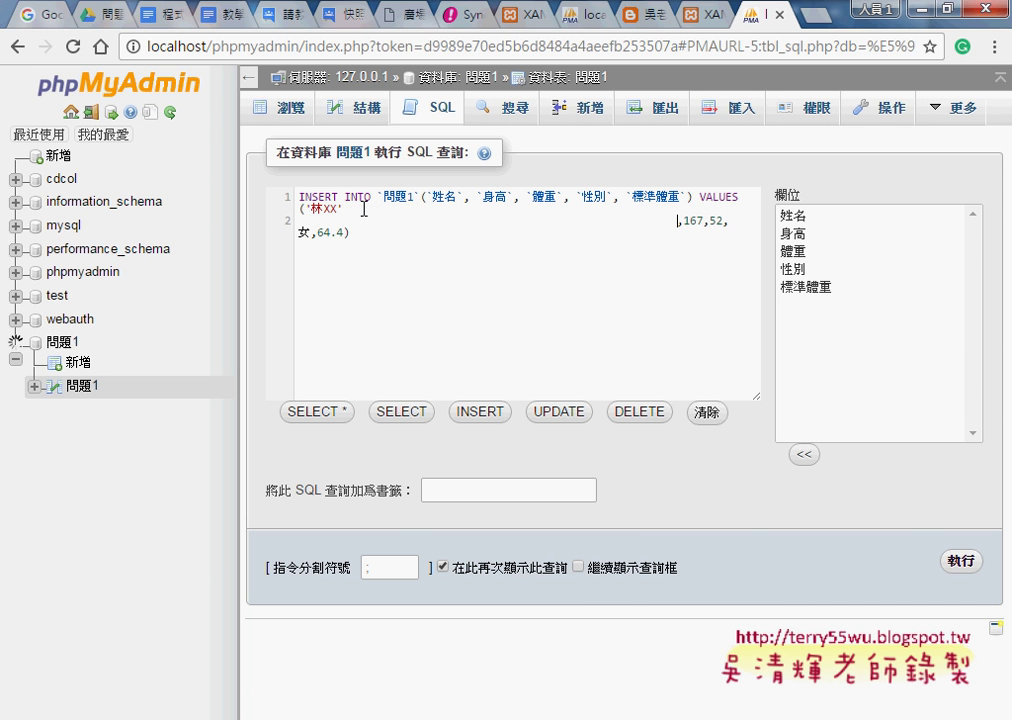
key("BackSpace")
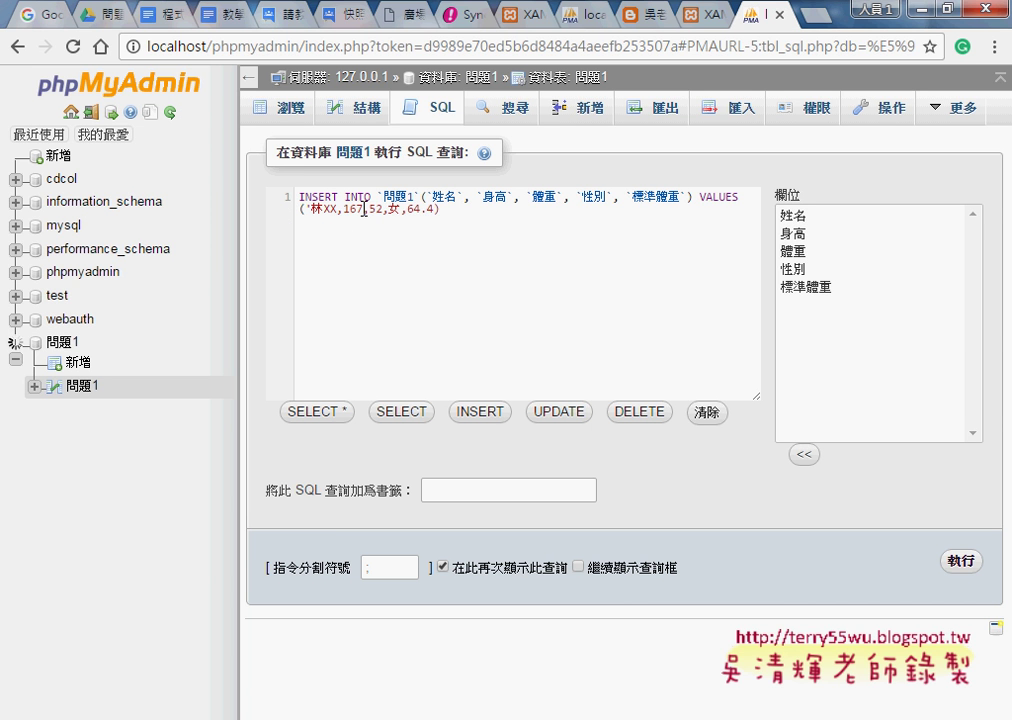
key("Right")
key("Right")
key("Right")
key("Right")
key("Right")
key("Right")
key("Right")
key("Right")
type("'")
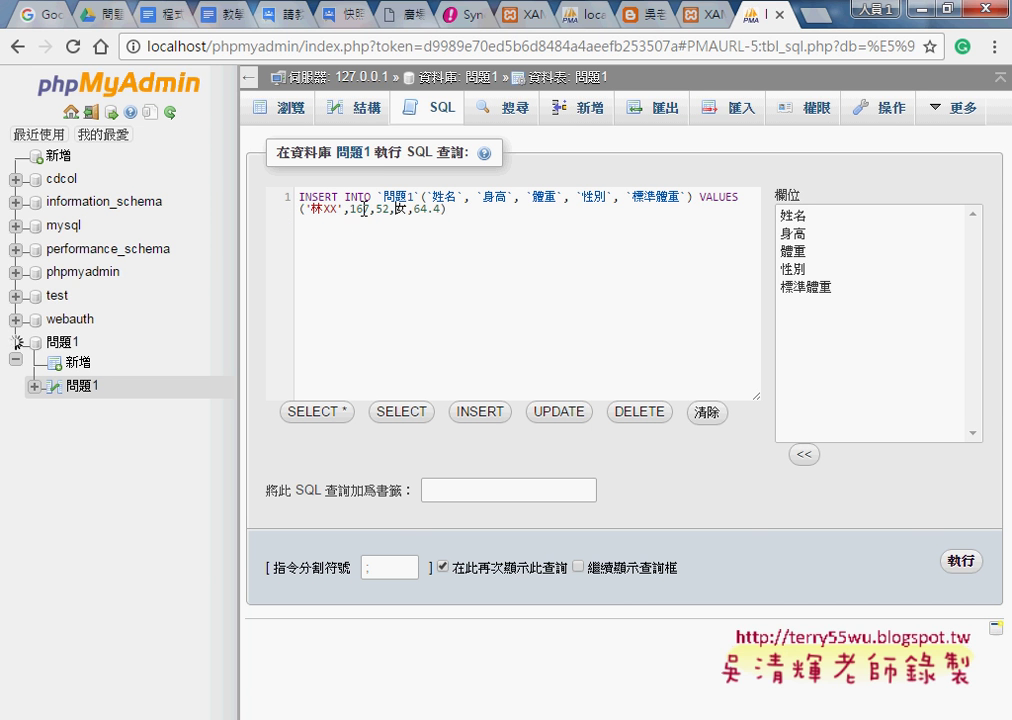
key("Right")
type("'女")
type("'")
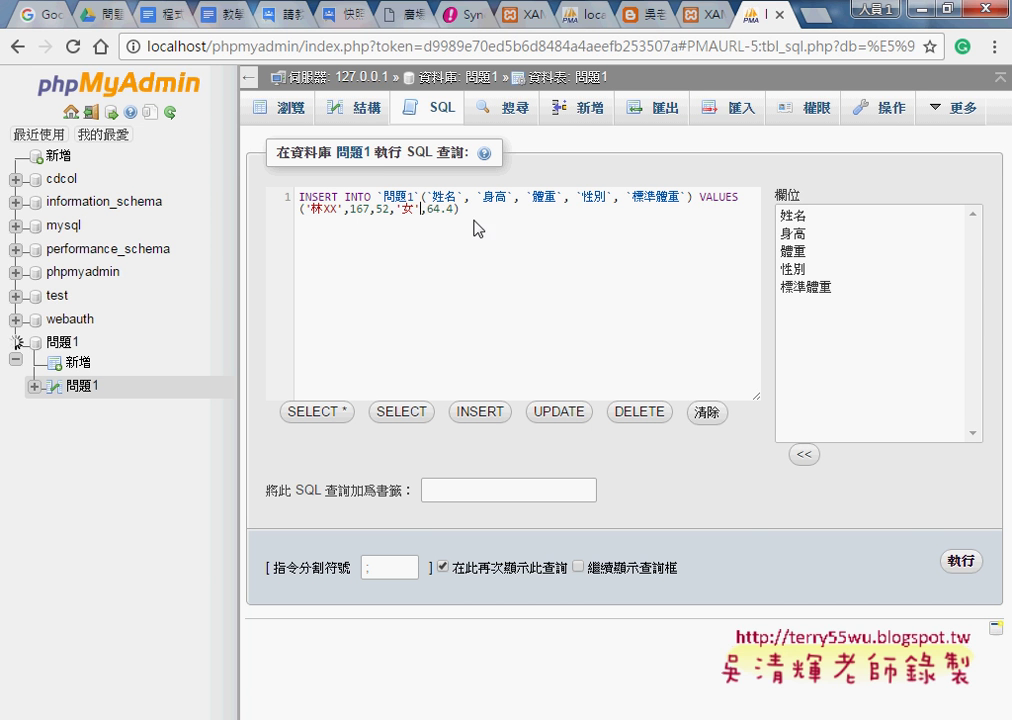
key("ctrl+a")
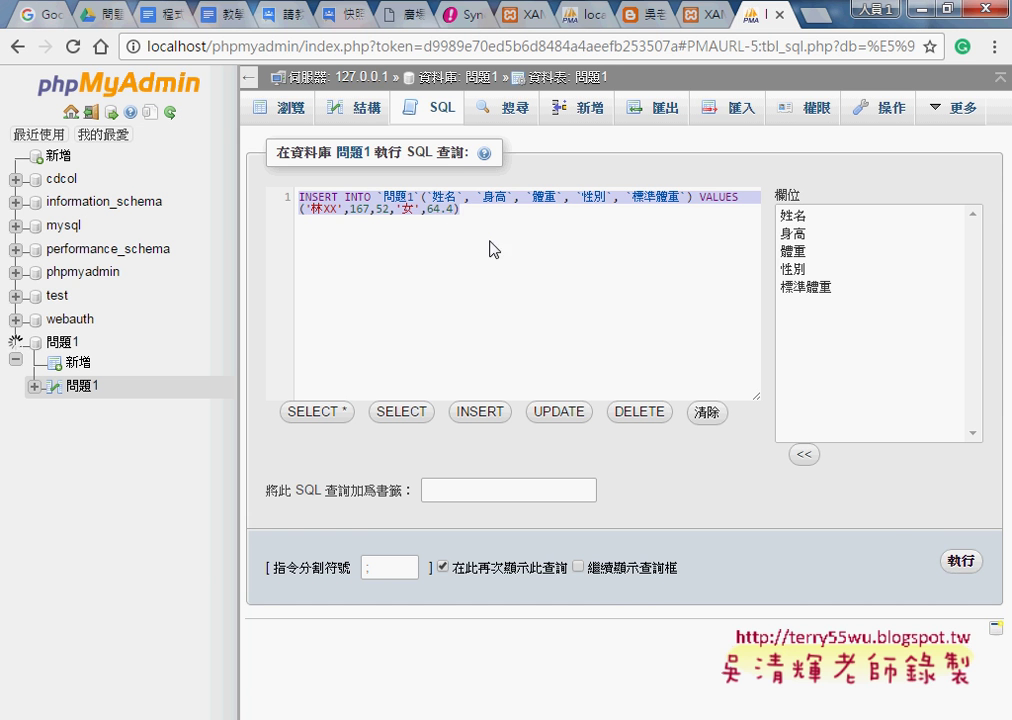
- Execute the INSERT and check the one added record in the 問題1 table
left_click(955, 560)
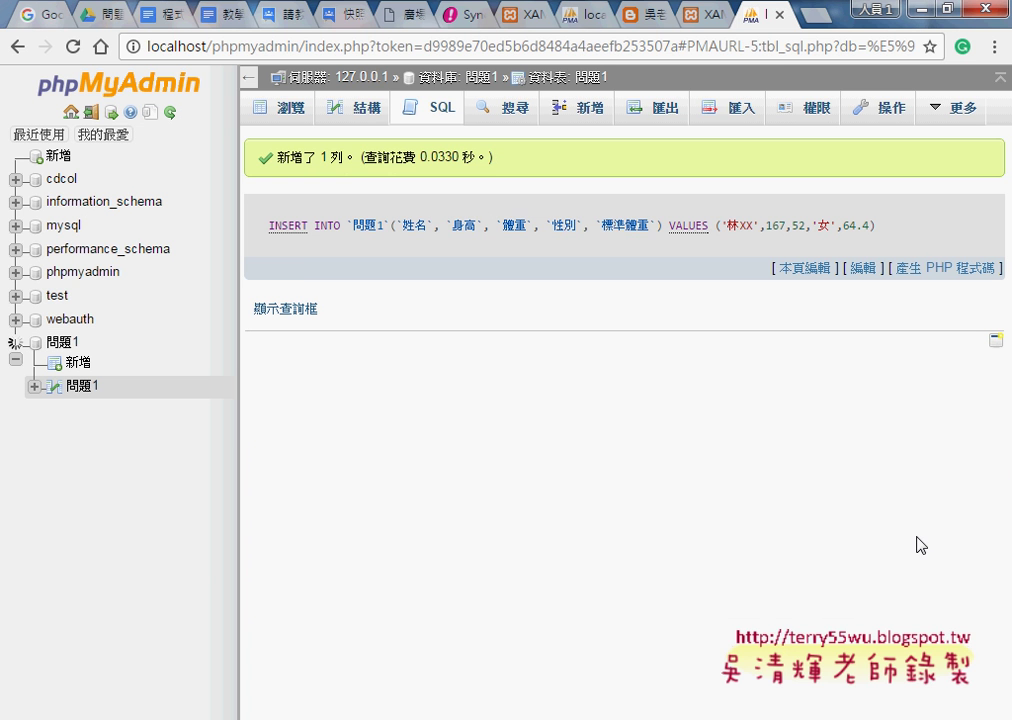
left_click_drag(277, 157, 346, 157)
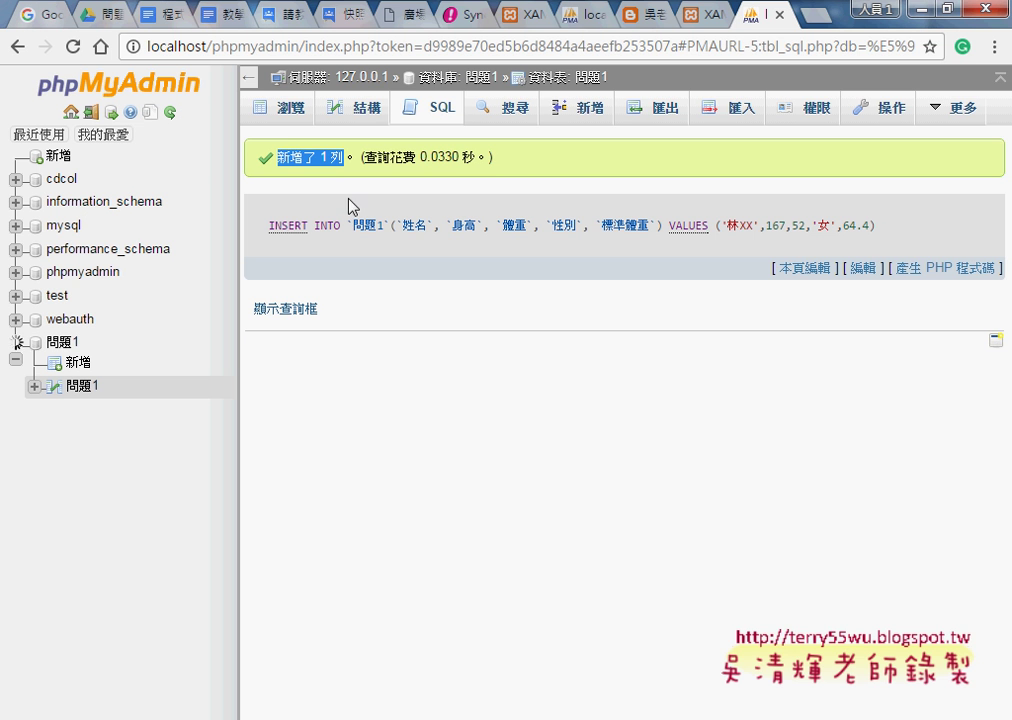
left_click(285, 108)
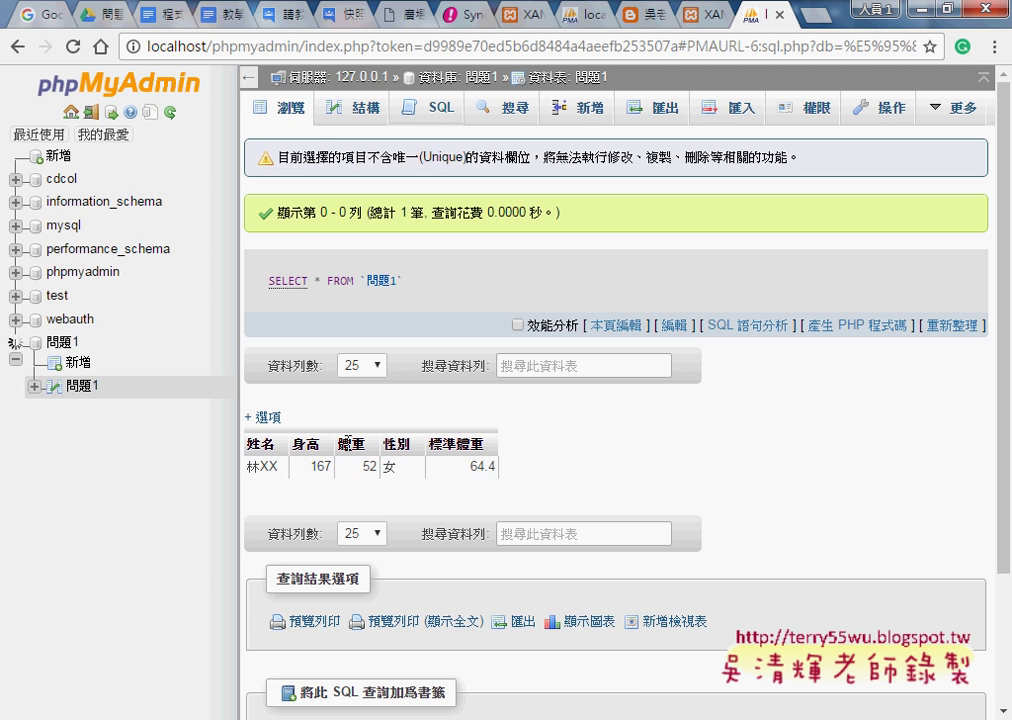
left_click_drag(499, 475, 265, 470)
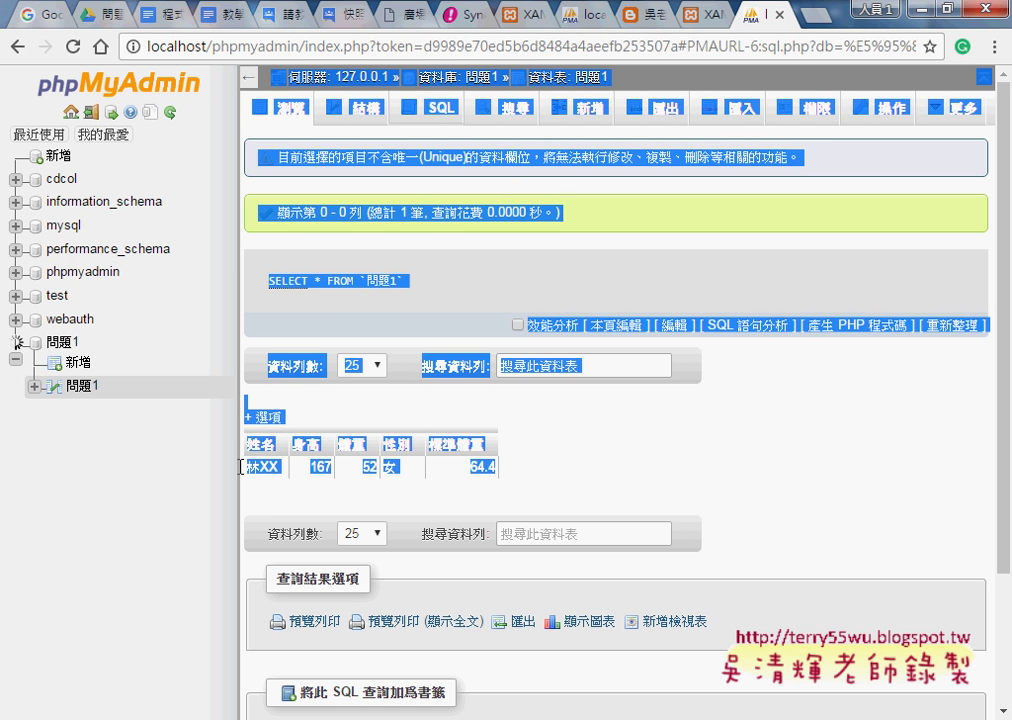
- Run SELECT * FROM `問題1` without WHERE 1 to show the row 167, 52, 女, 64.4
left_click(420, 107)
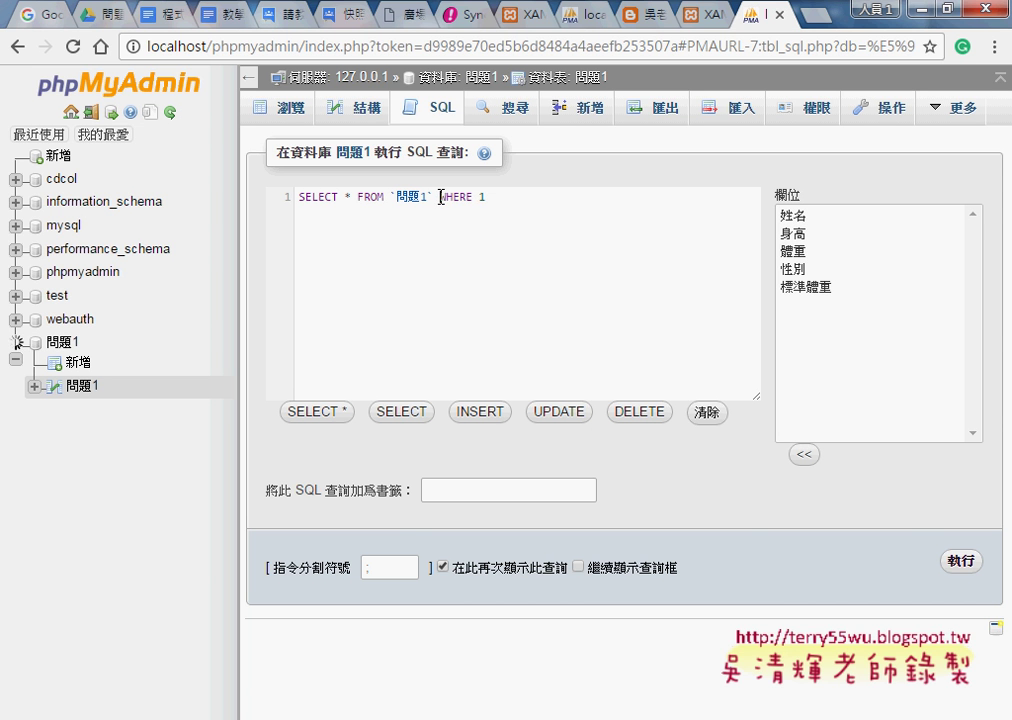
left_click_drag(440, 197, 503, 197)
key("BackSpace")
left_click(960, 561)
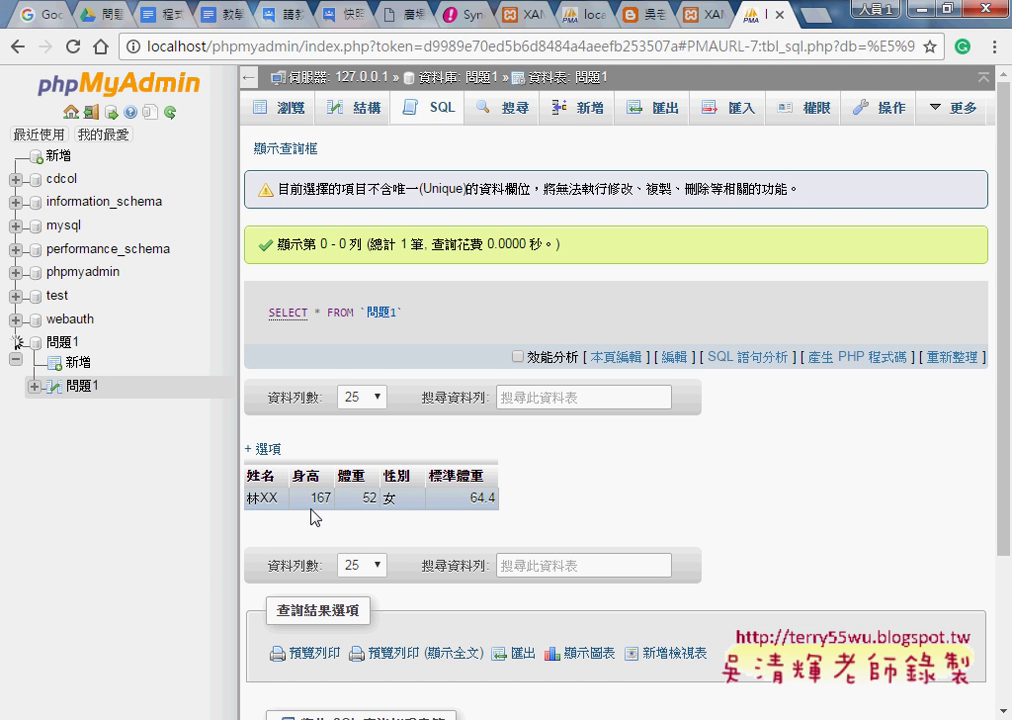
double_click(262, 497)
left_click(505, 498)
triple_click(498, 498)
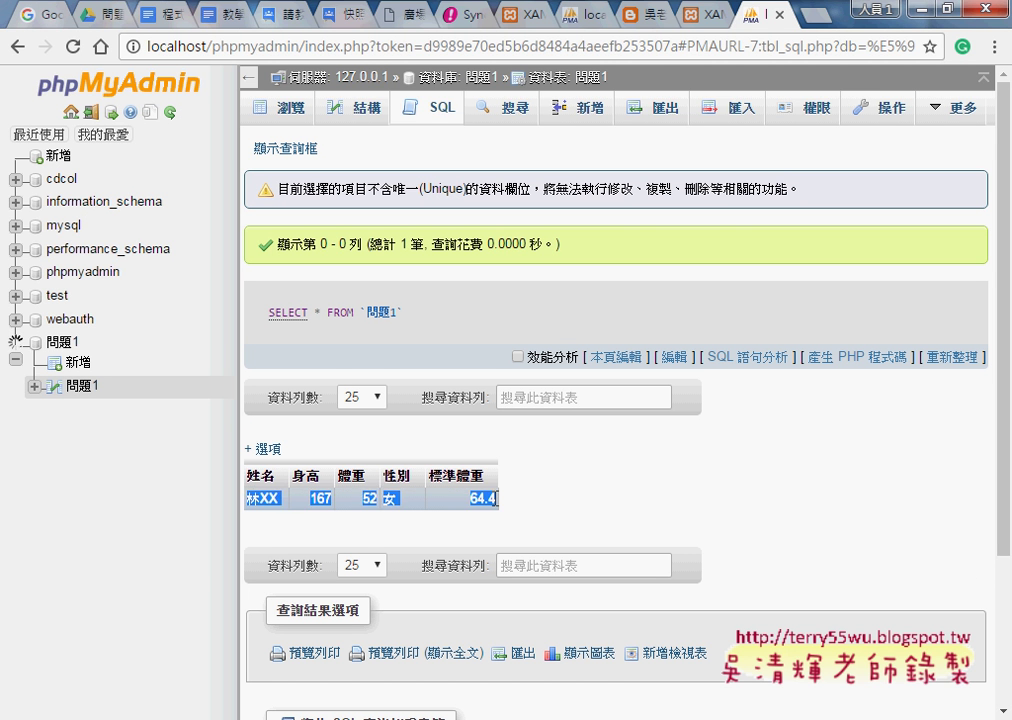